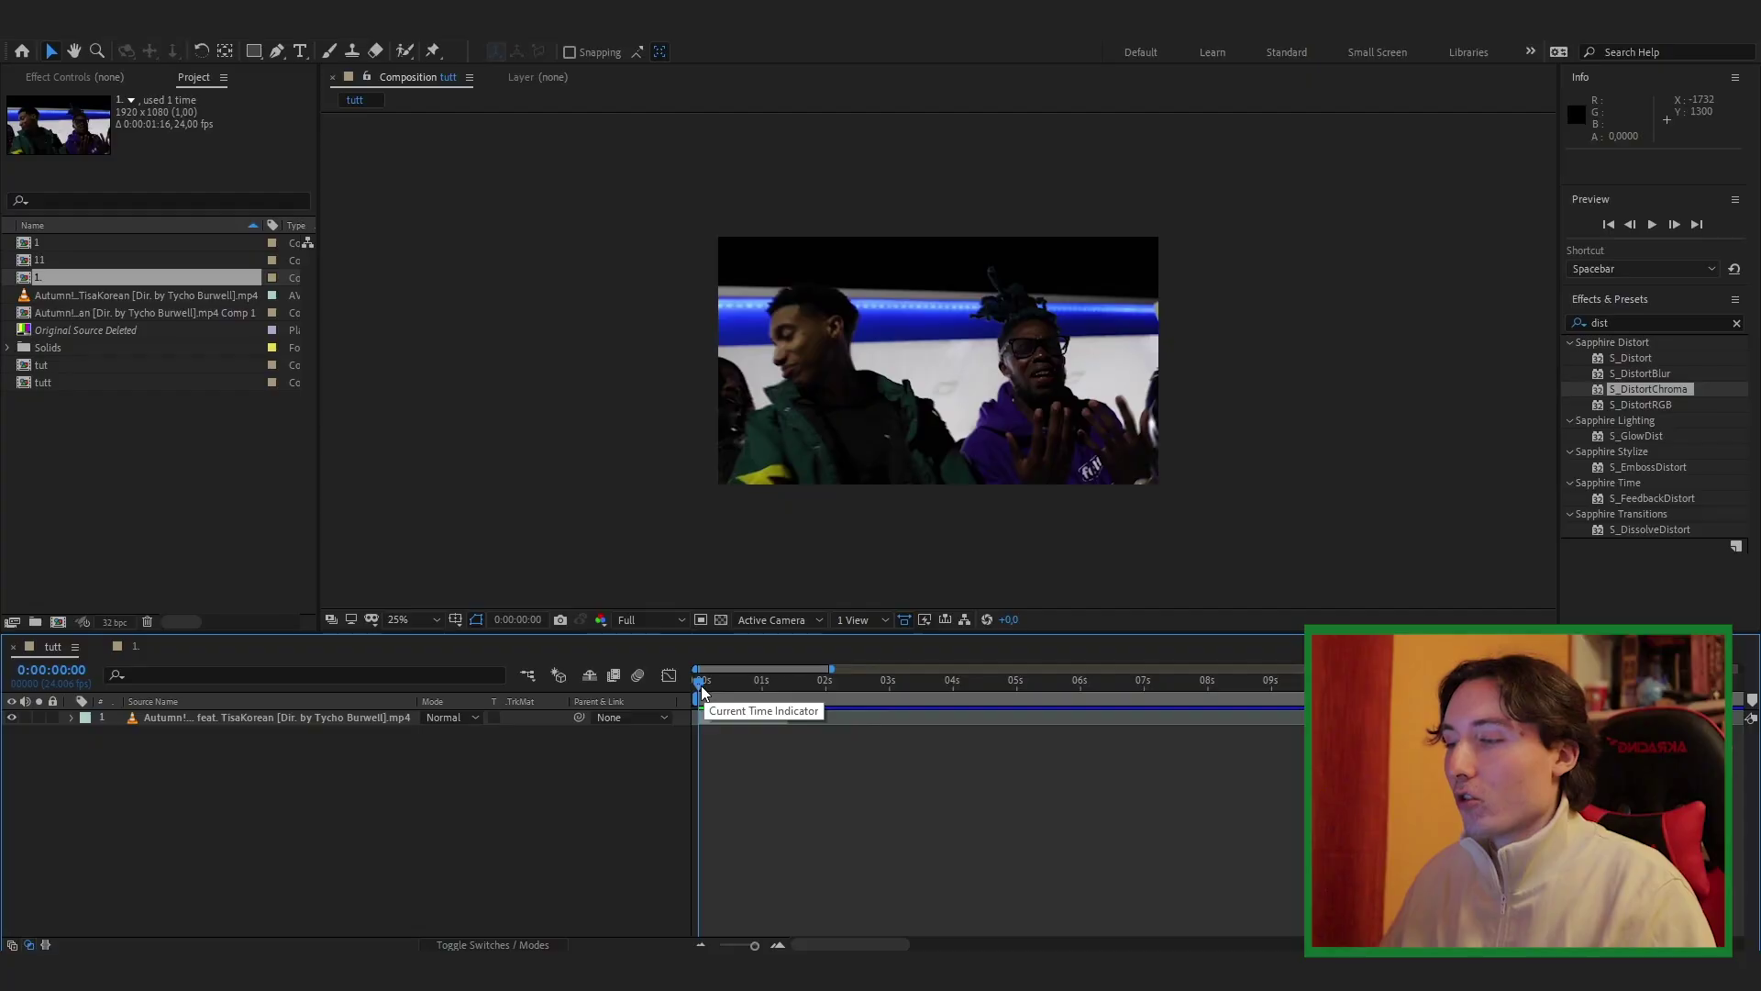
- Split the music video clip at 0:00:00:09 in the tutt composition and duplicate its second part
left_click_drag(698, 695, 727, 688)
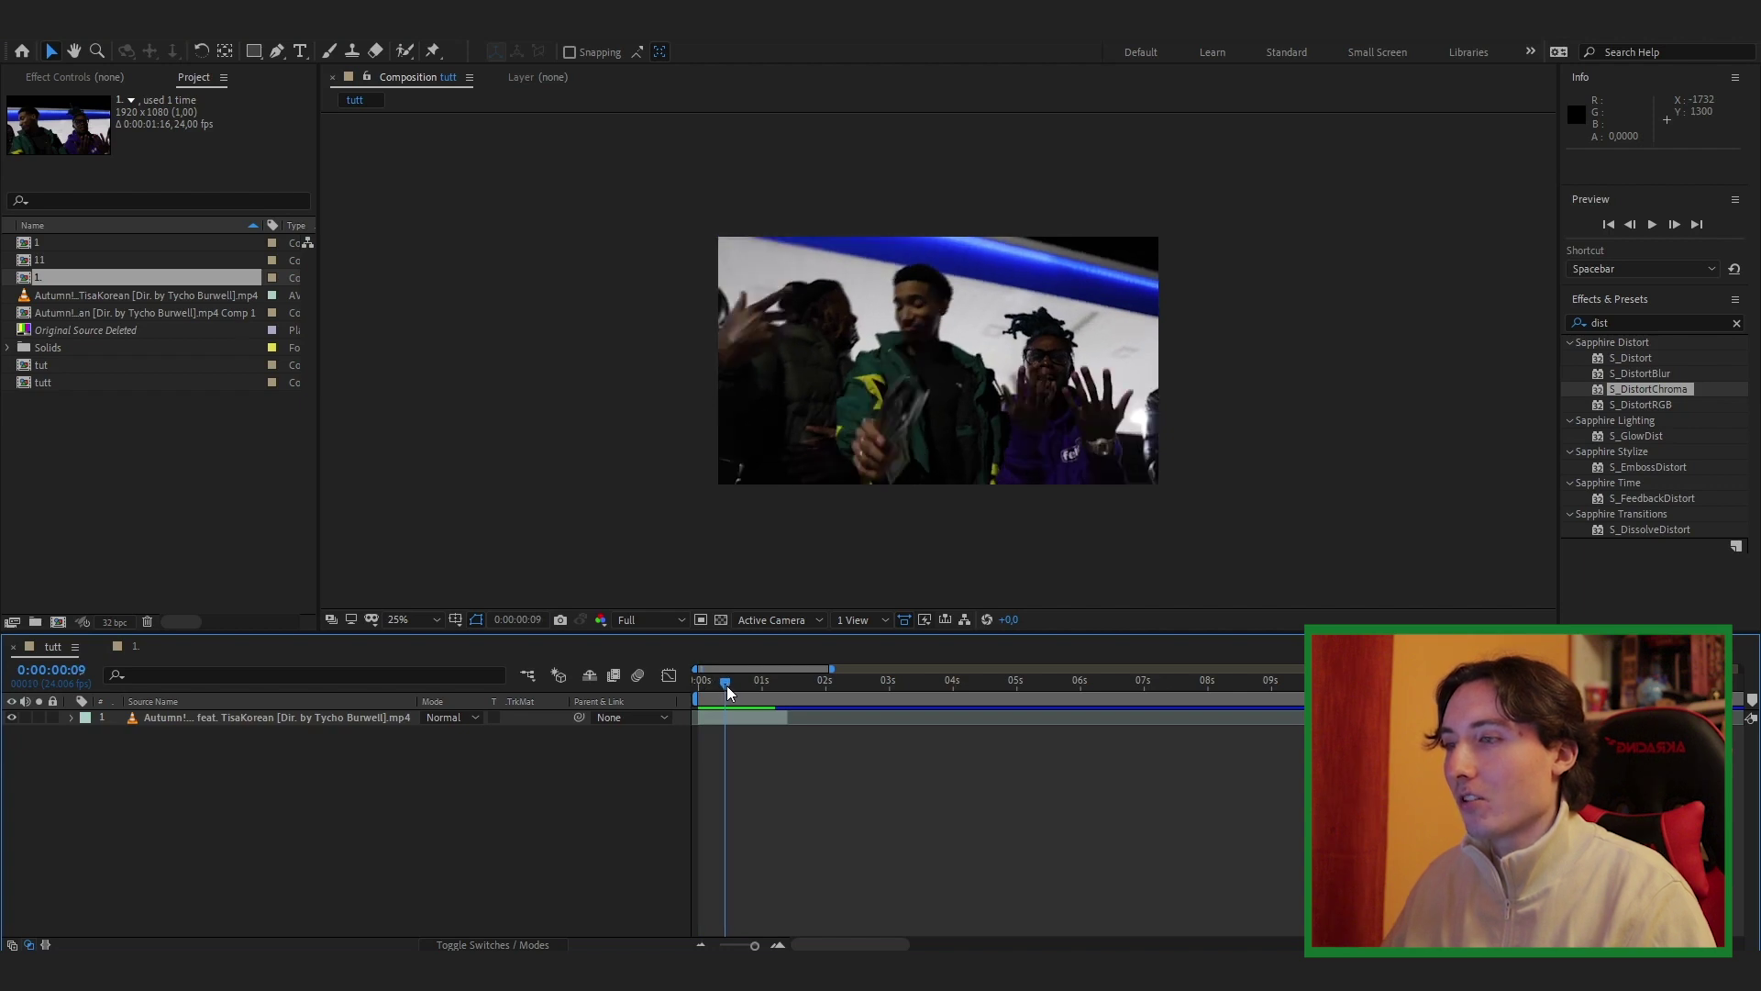
left_click(764, 716)
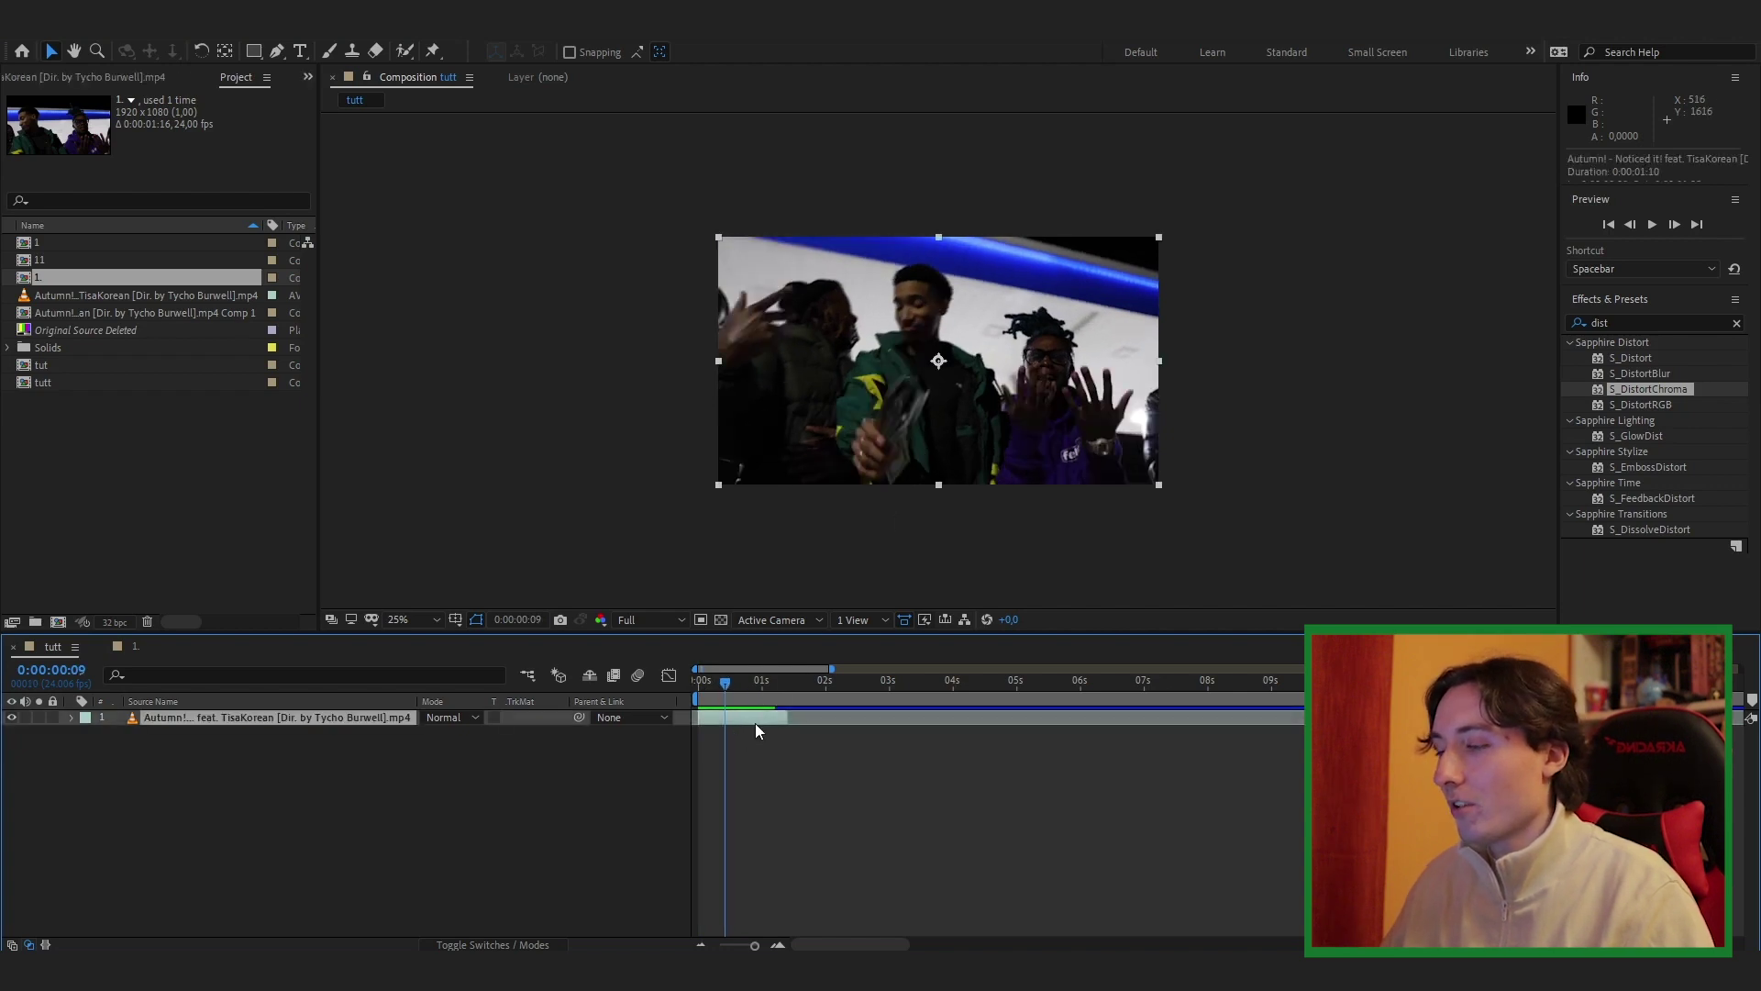
key("ctrl+shift+d")
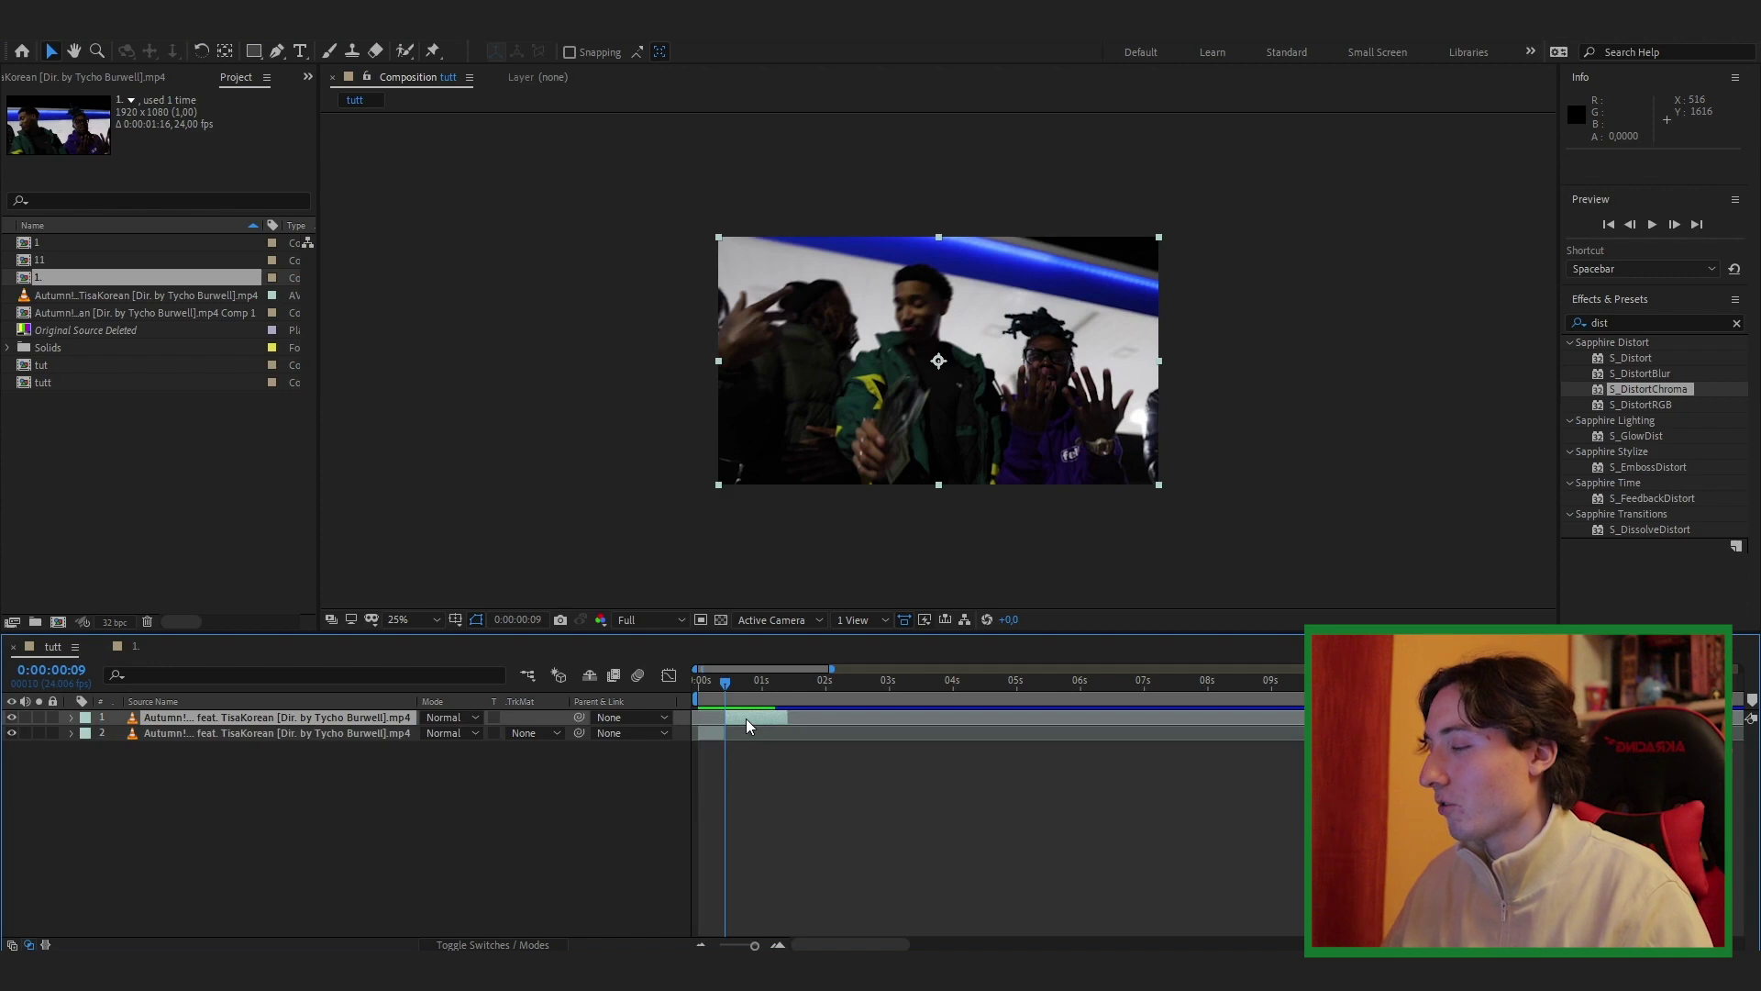
key("ctrl+d")
- Open the top copy of the split clip in the Layer view and isolate the man in the green jacket with the Roto Brush
left_click(736, 734)
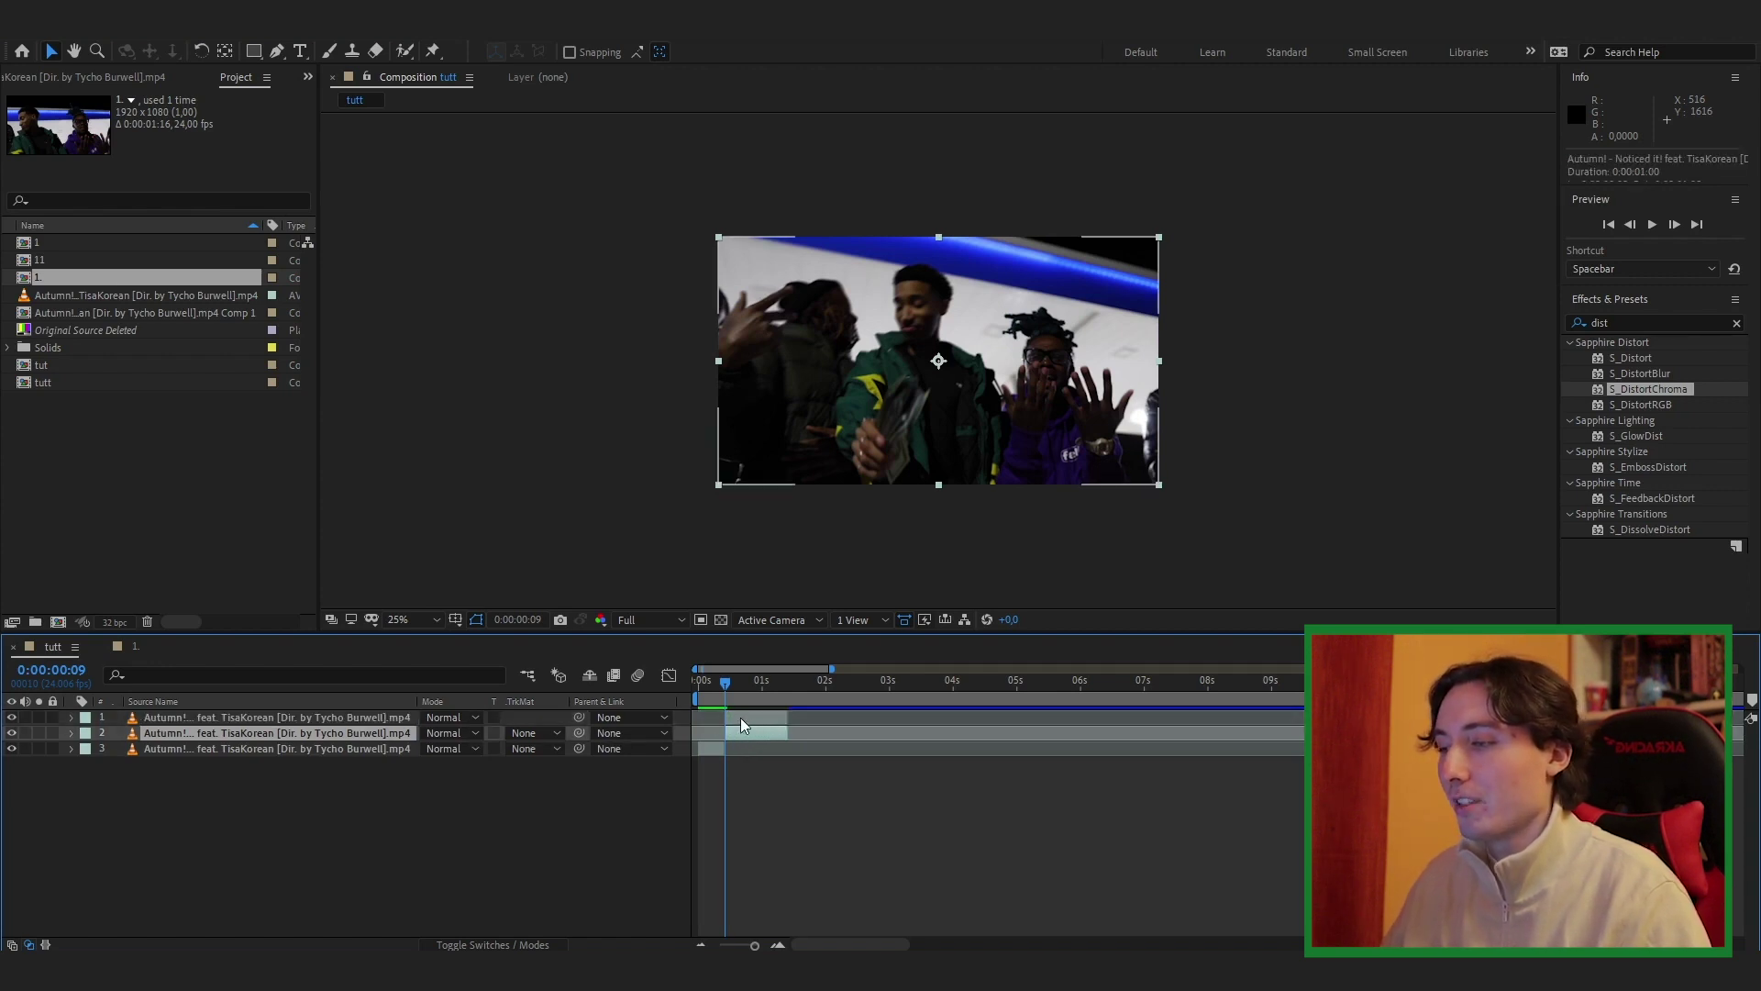
left_click(748, 717)
double_click(747, 717)
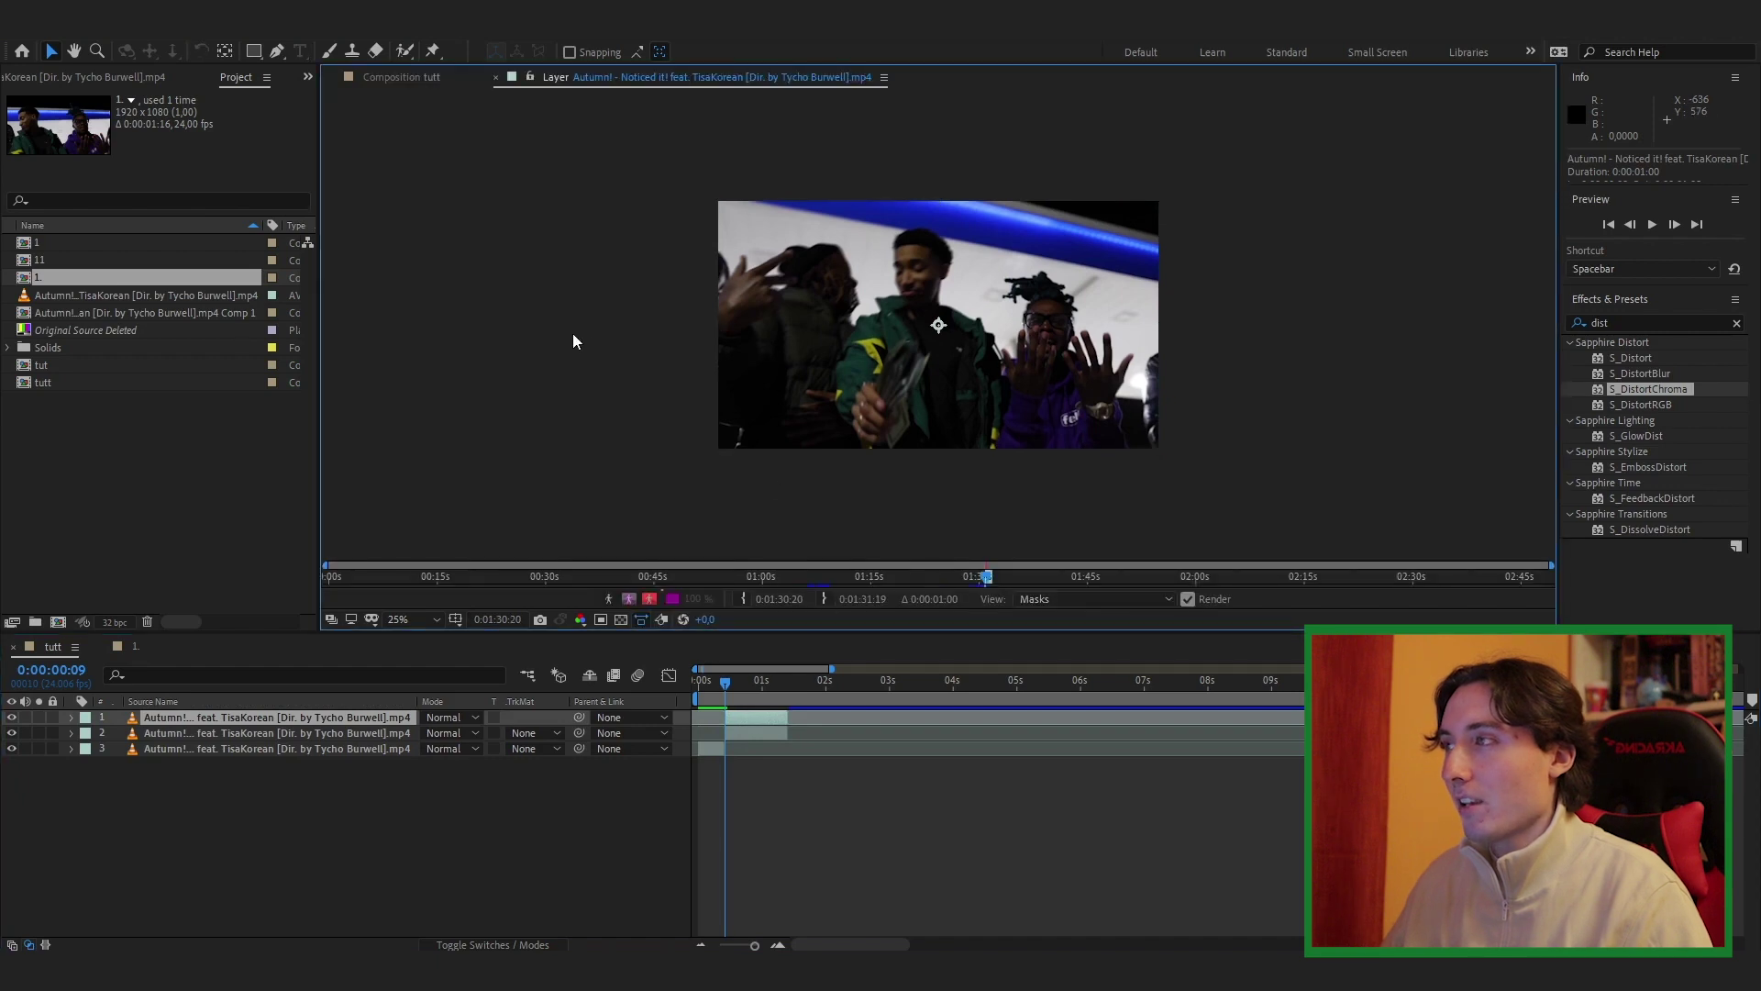
key("period")
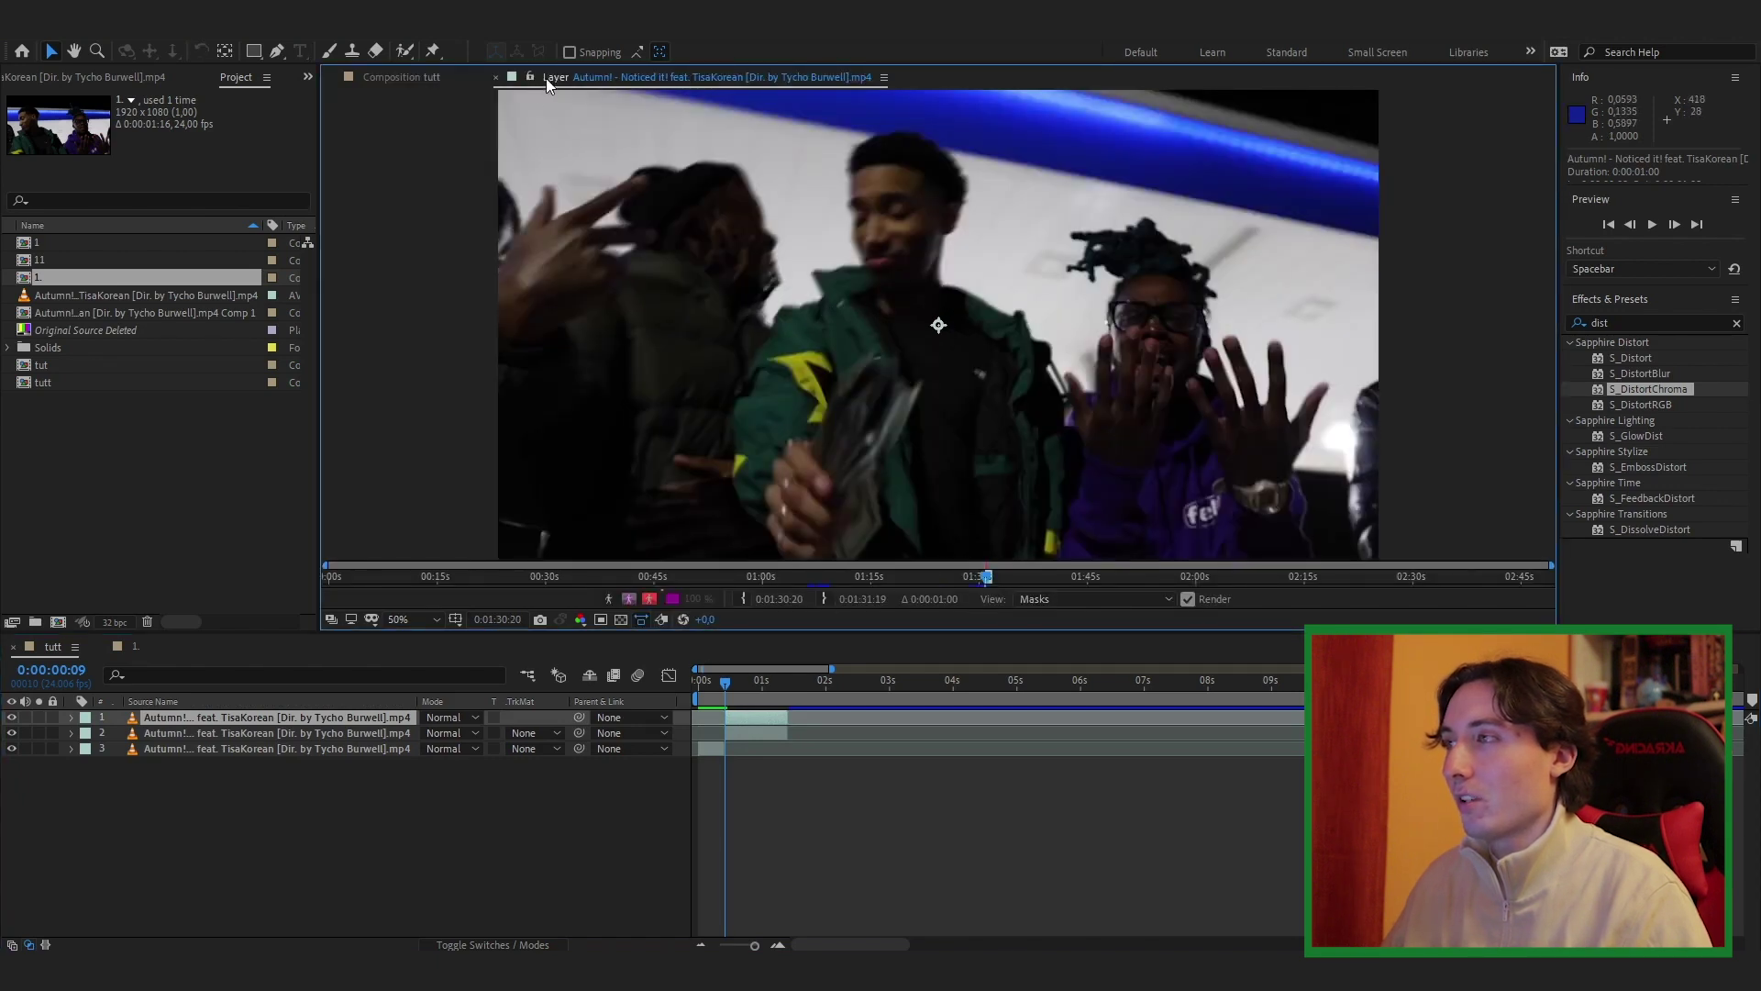
key("comma")
left_click(401, 51)
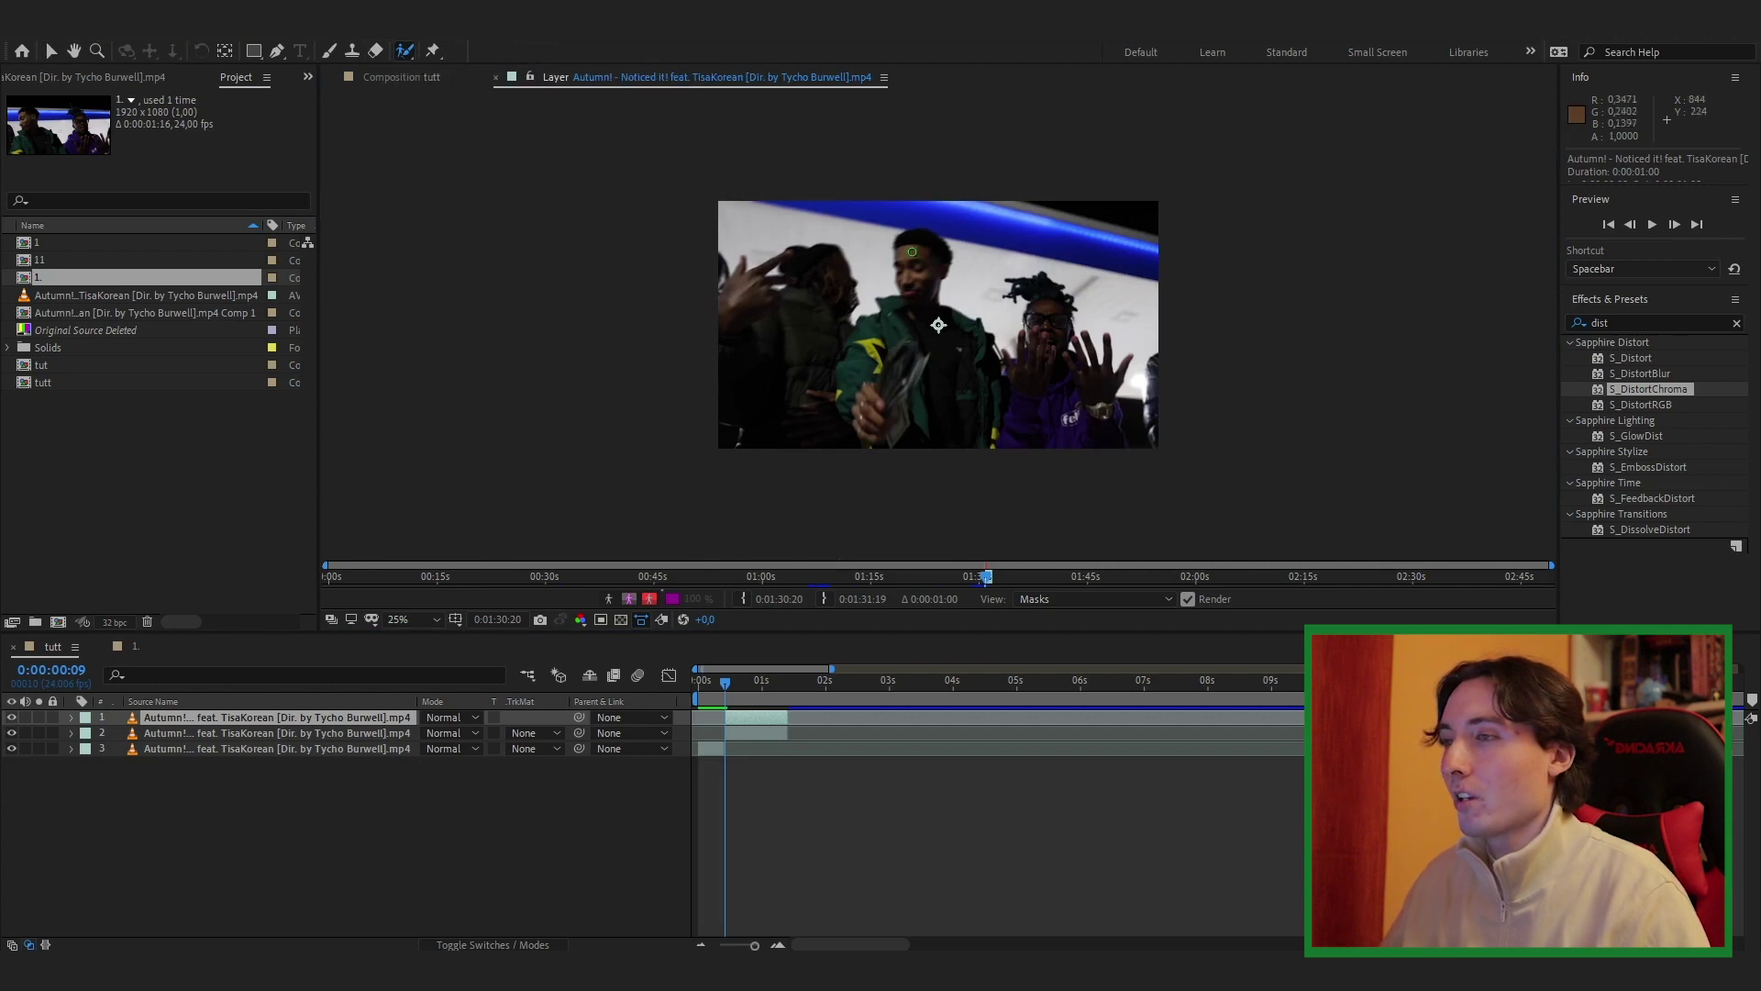
mouse_move(909, 242)
left_mouse_down()
mouse_move(852, 372)
mouse_move(907, 438)
mouse_move(979, 436)
left_mouse_up()
key("period")
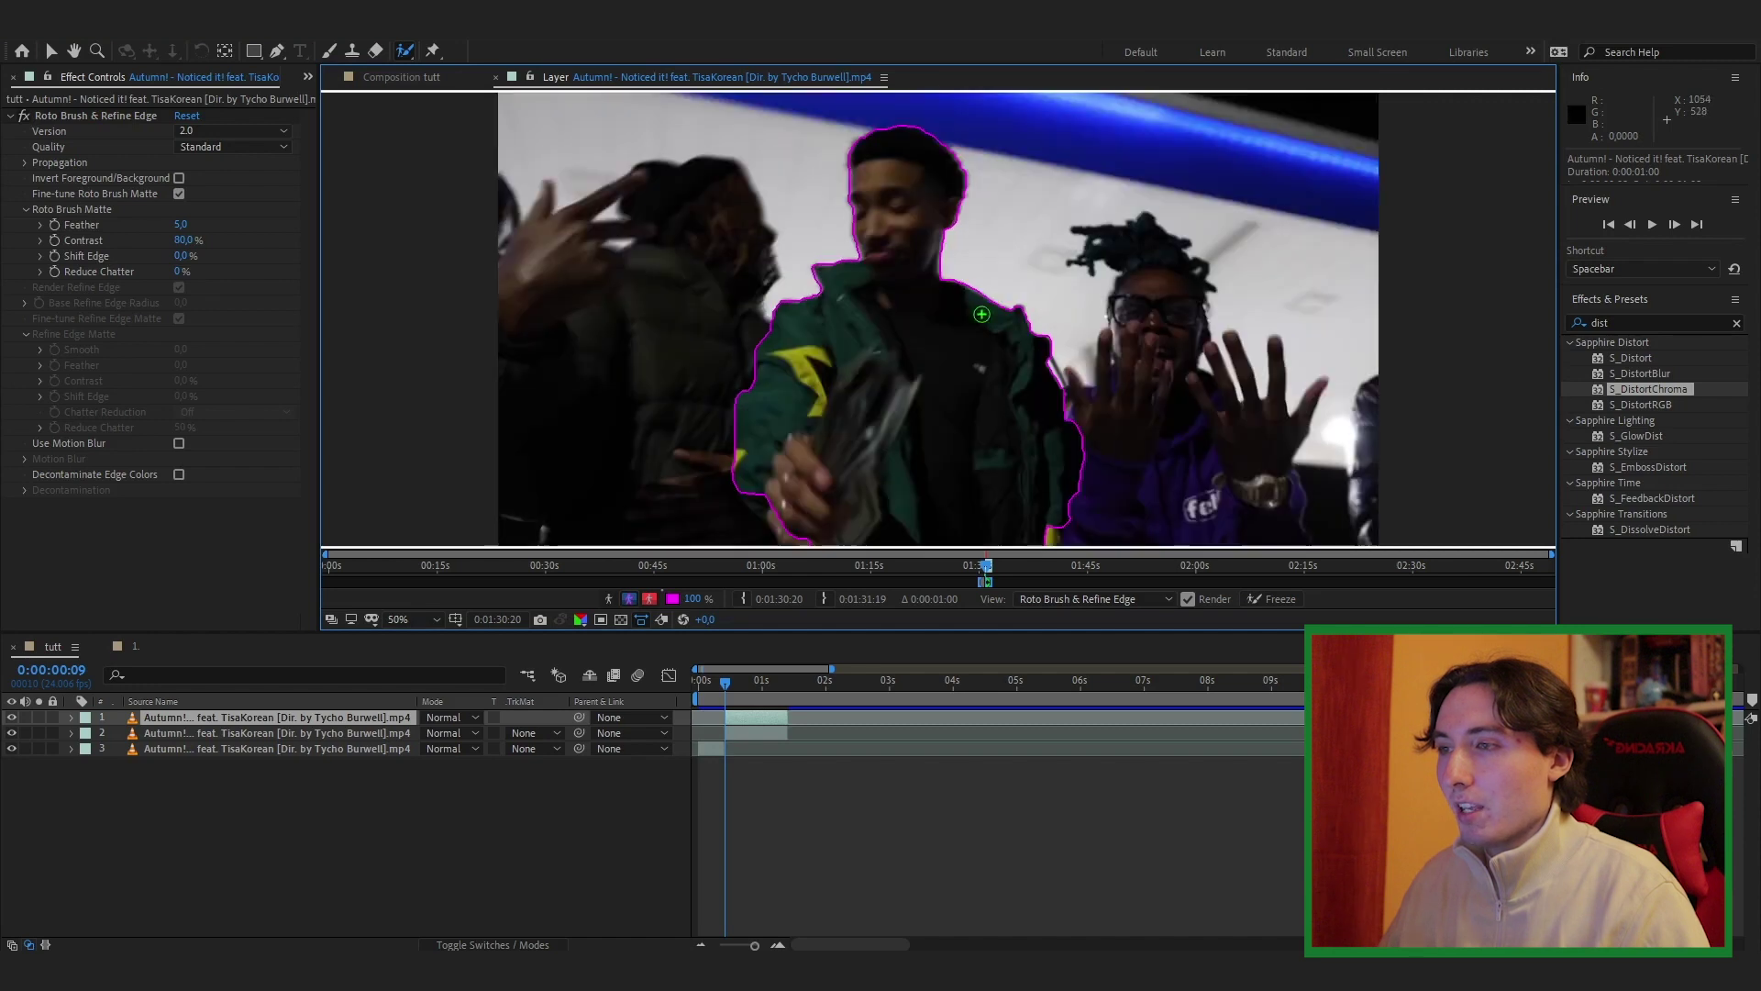
mouse_move(1016, 328)
left_mouse_down()
mouse_move(970, 358)
mouse_move(1000, 352)
left_mouse_up()
left_click_drag(849, 383, 900, 311)
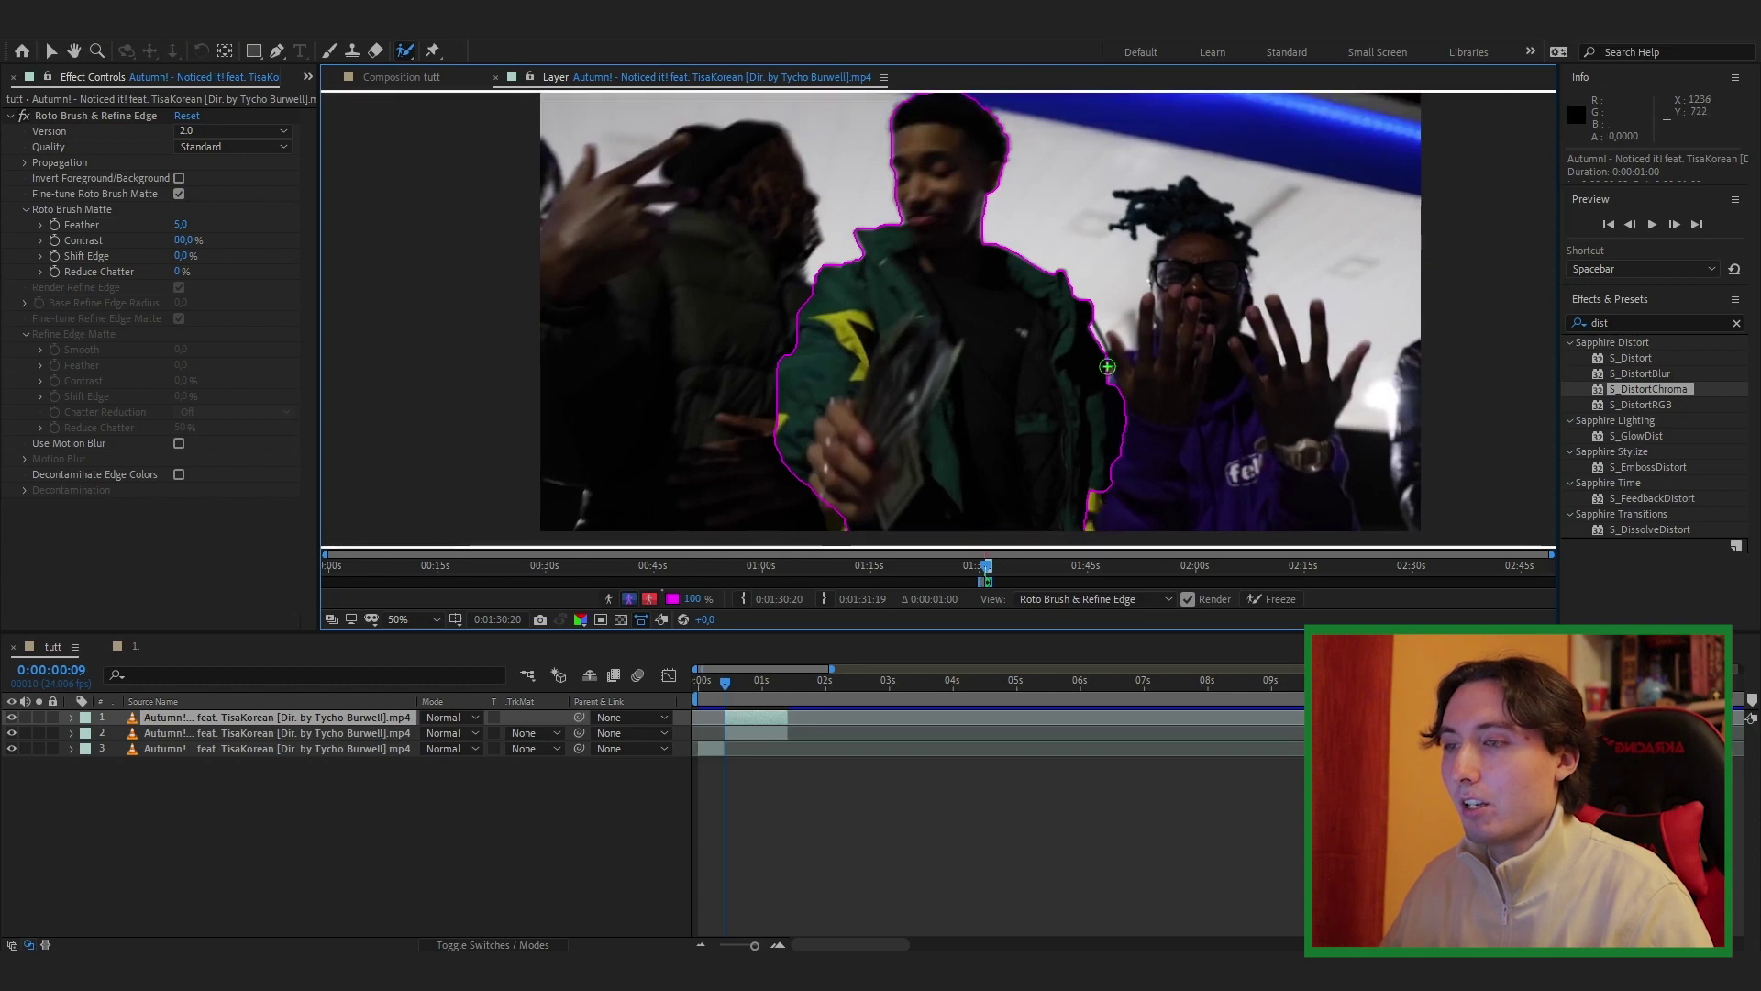
key("comma")
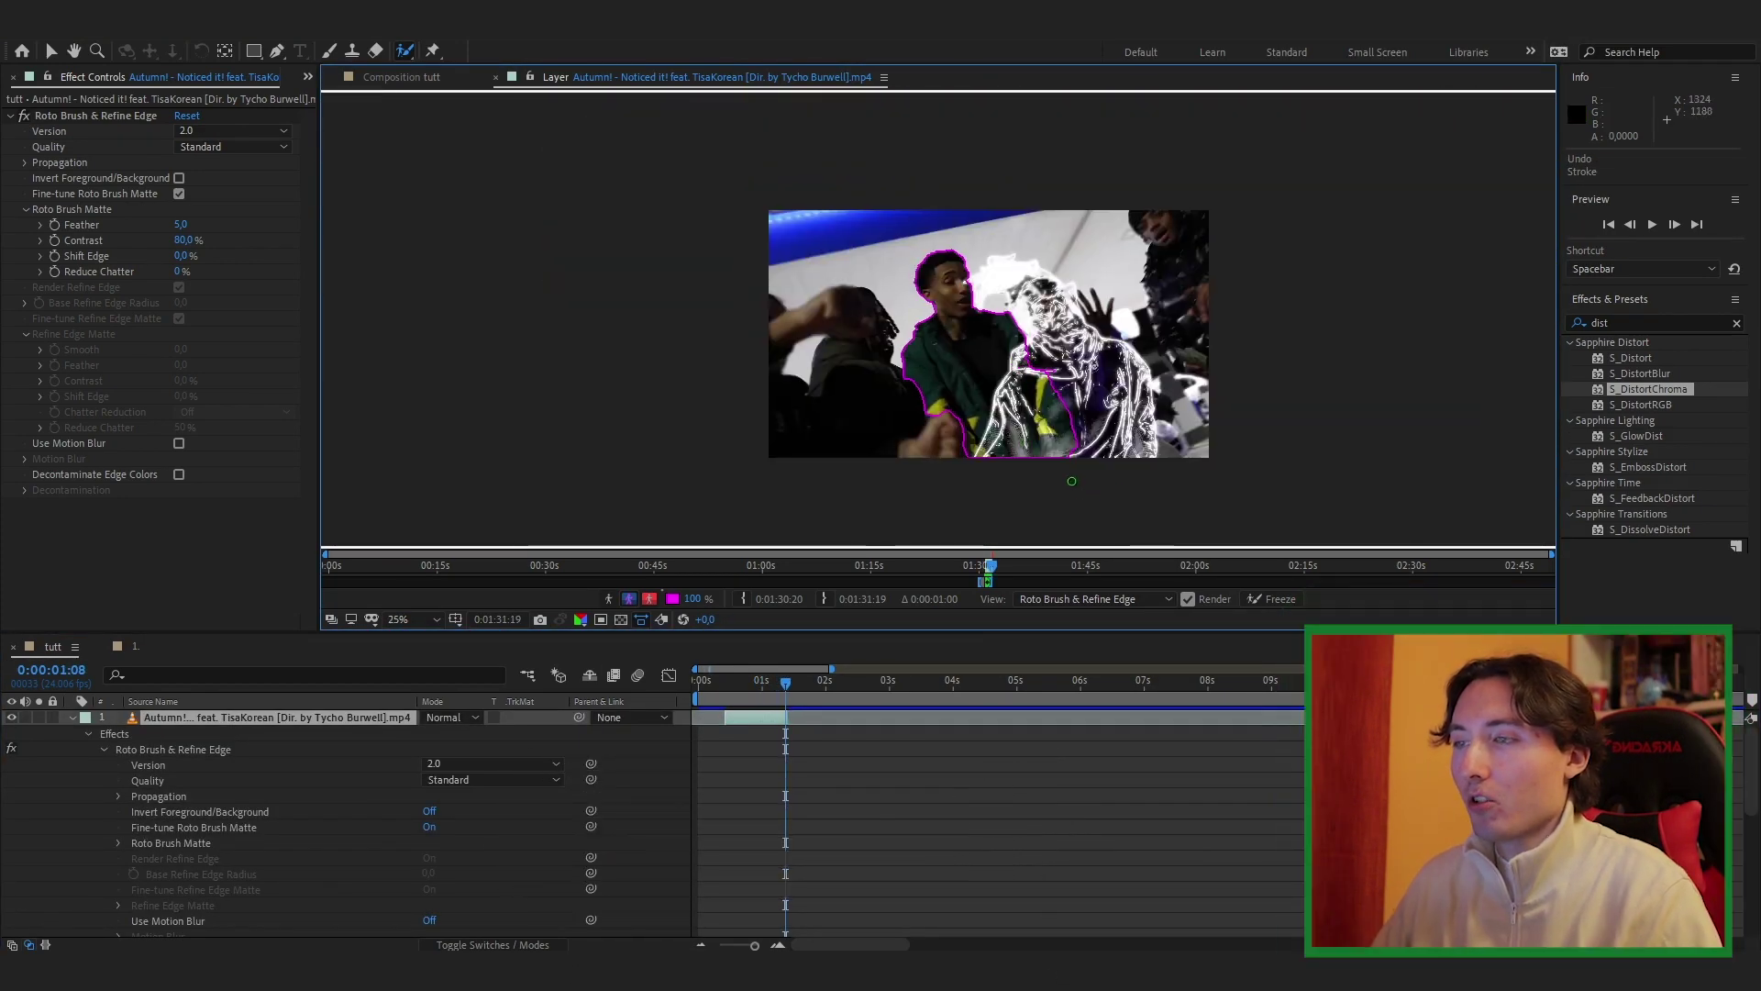
- Freeze the Roto Brush propagation and refine the matte with Feather 8, Use Motion Blur and Decontaminate Edge Colors
left_click(1275, 599)
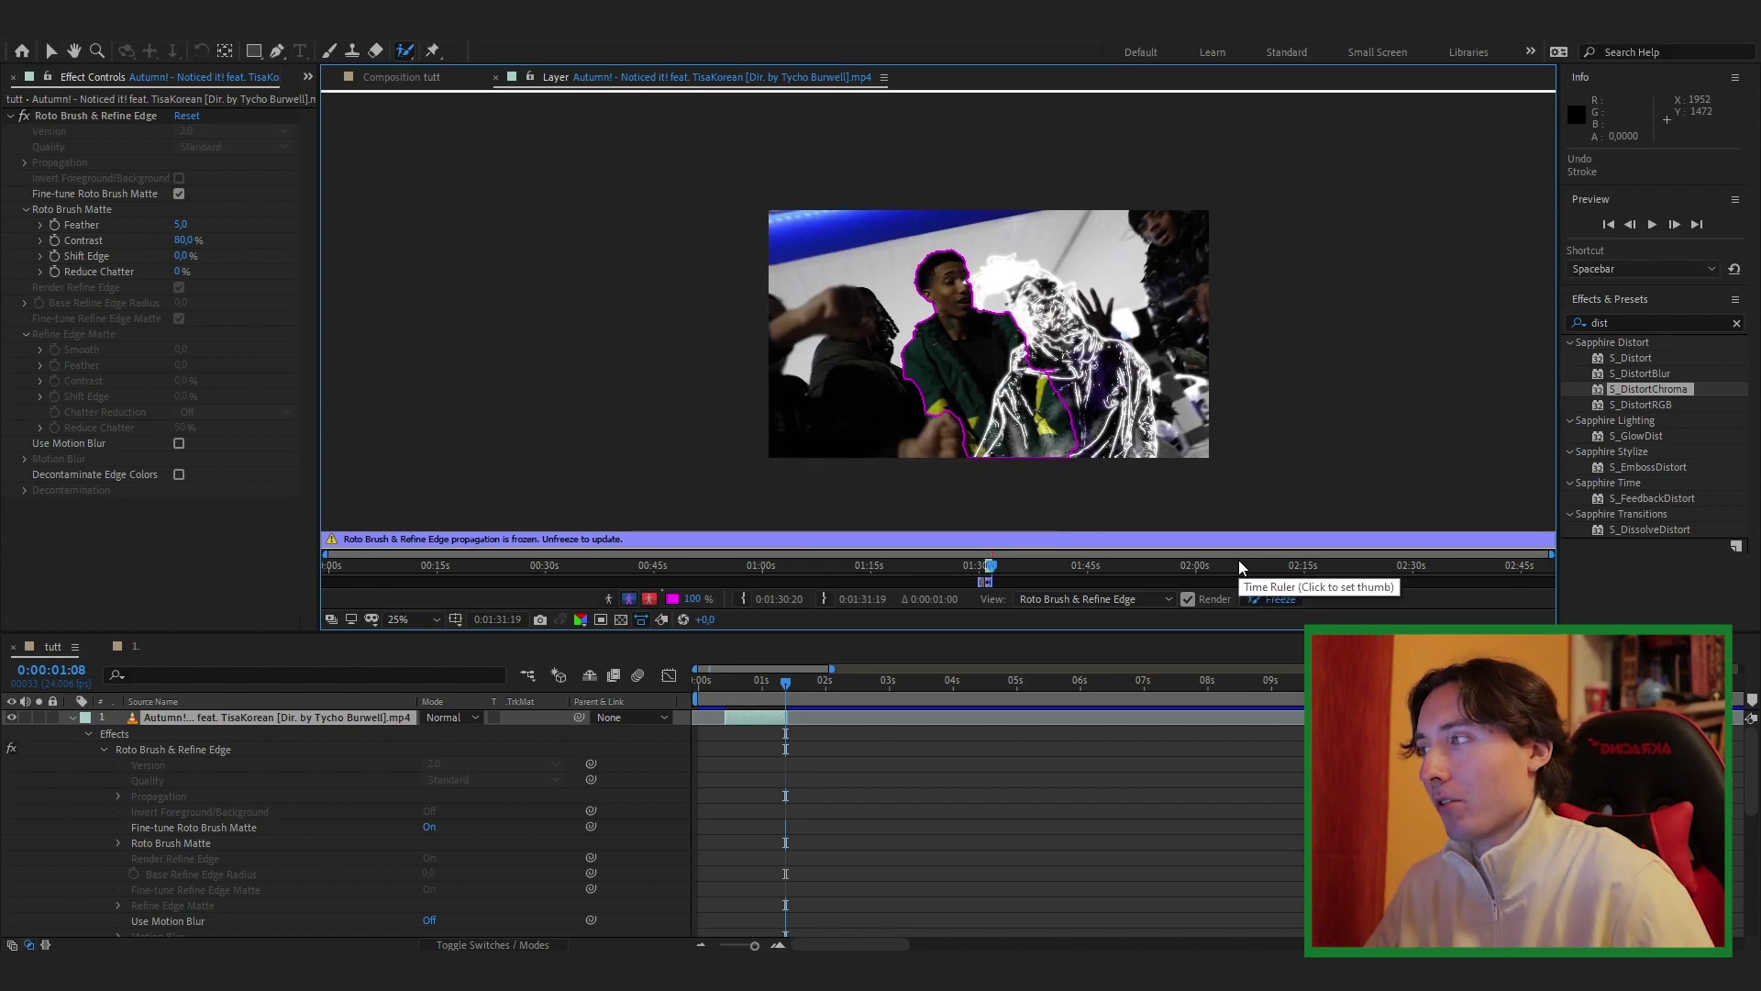
left_click(182, 225)
type("8")
key("Return")
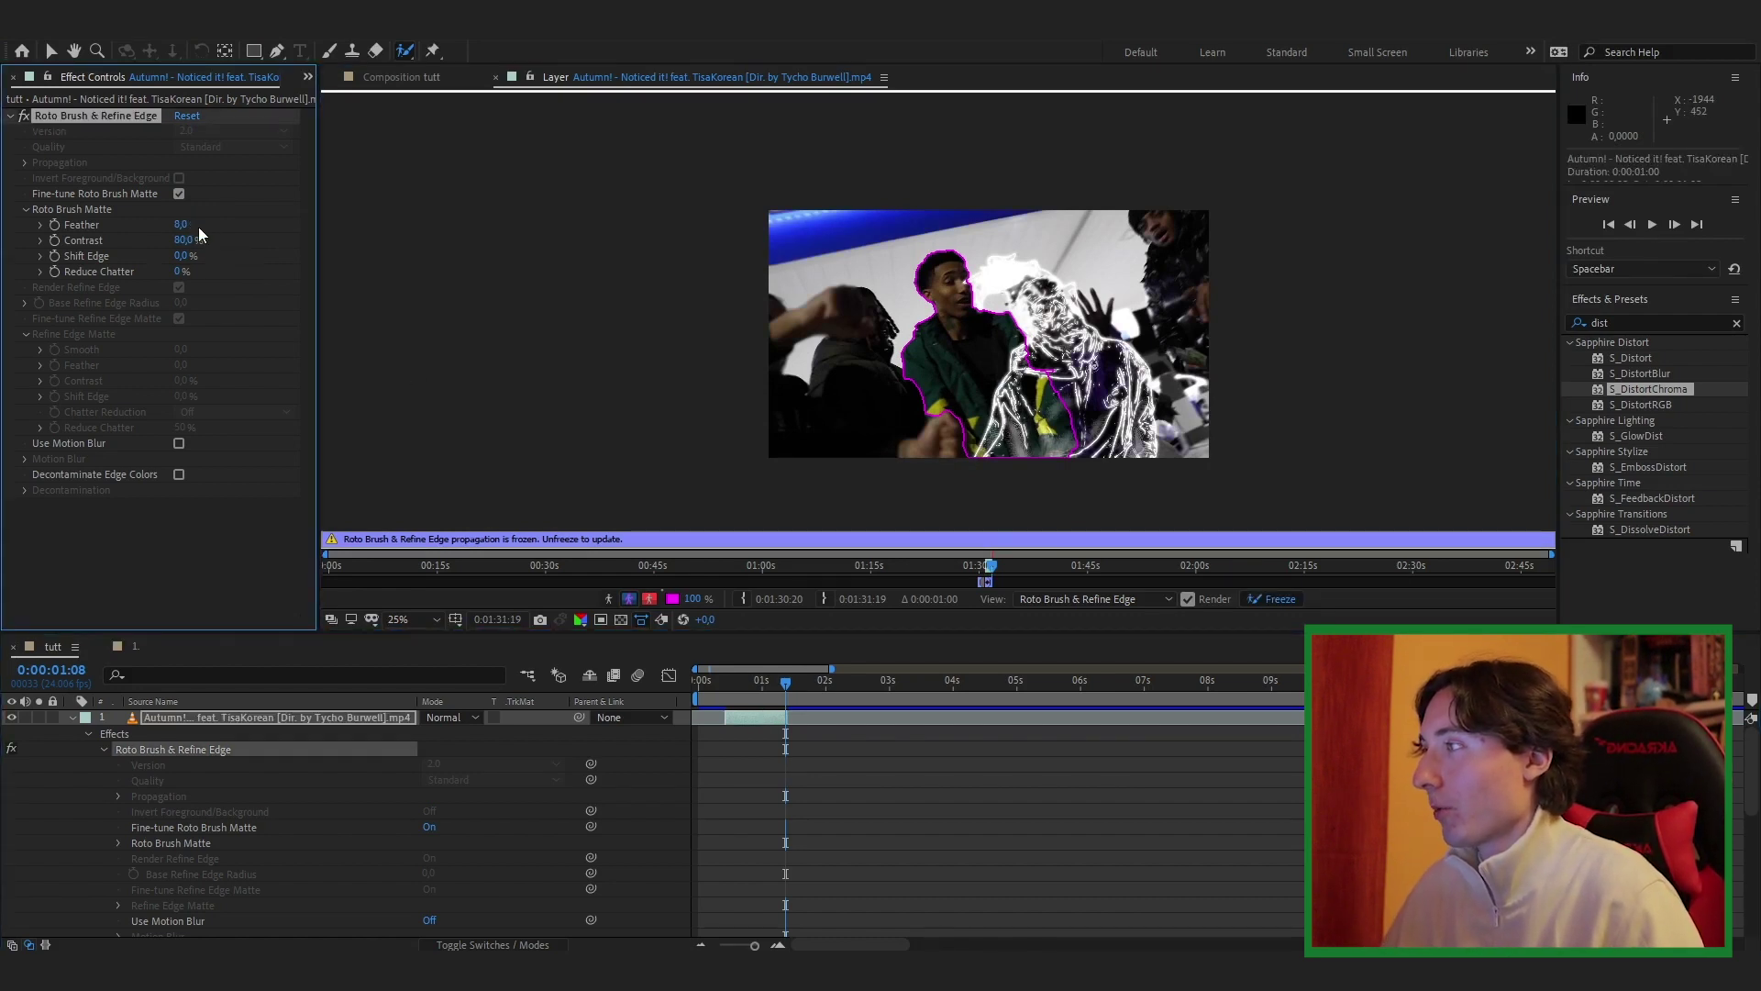
left_click(180, 443)
left_click(179, 476)
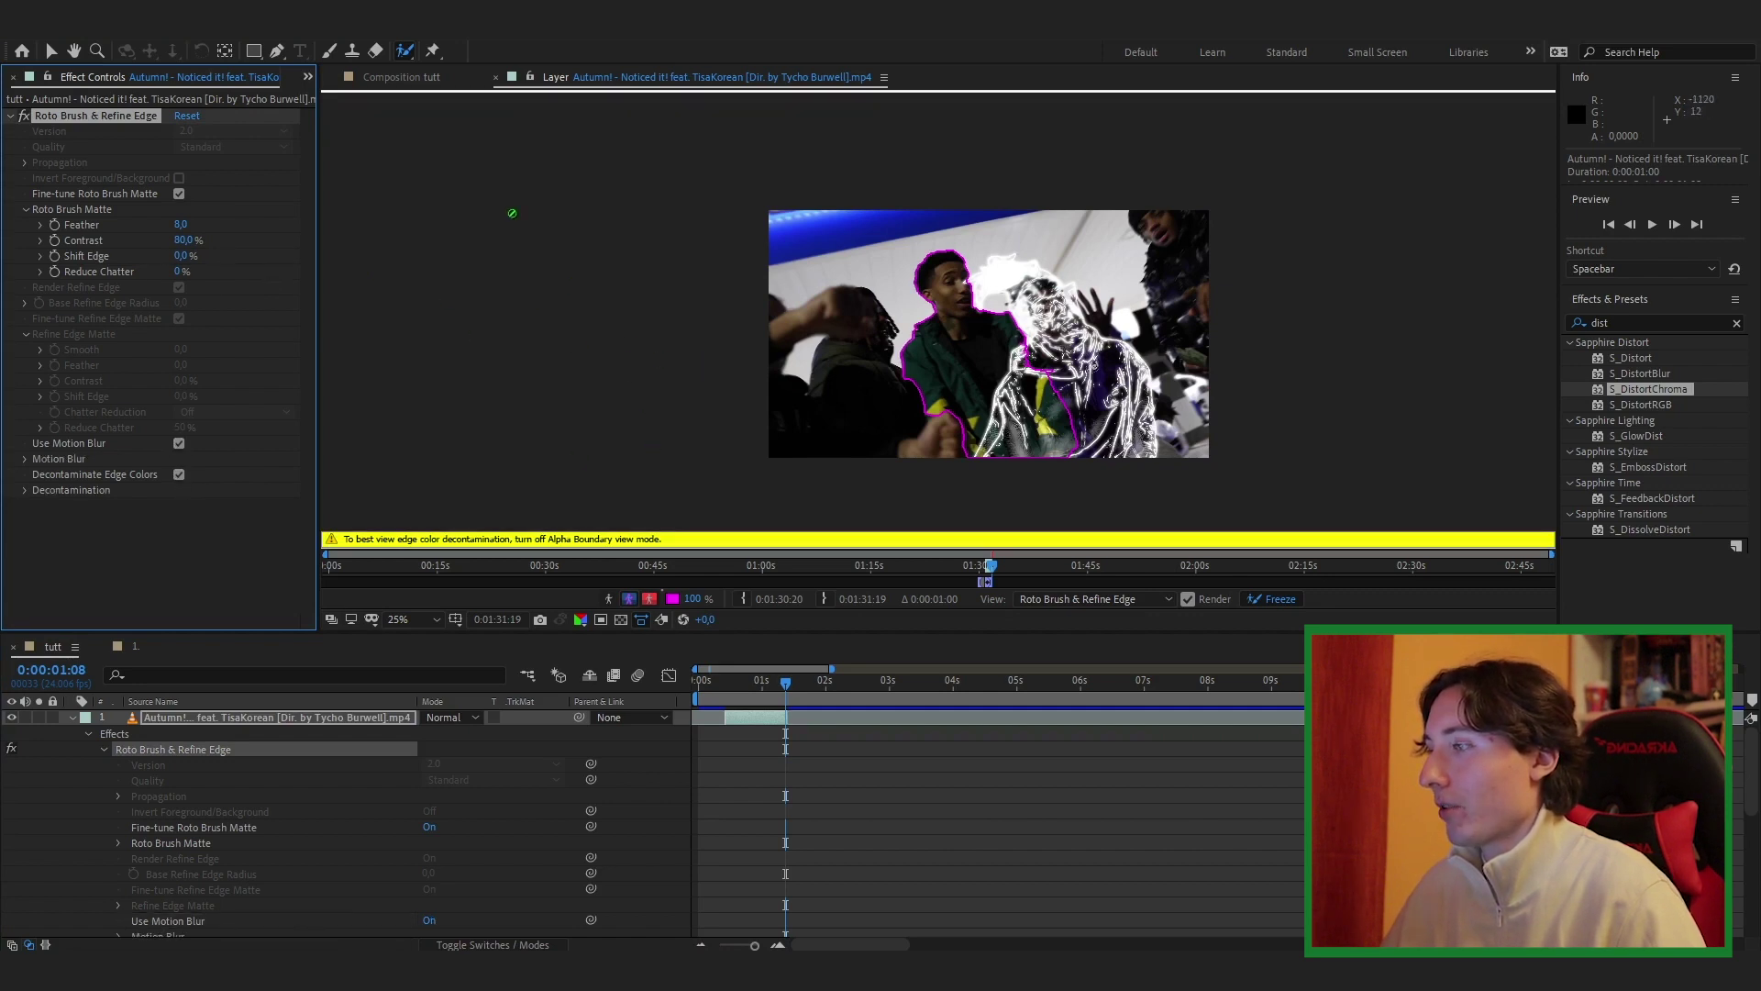
- Solo the cutout layer in the tutt composition to check its edges and set the matte's Shift Edge to -96%
left_click(408, 77)
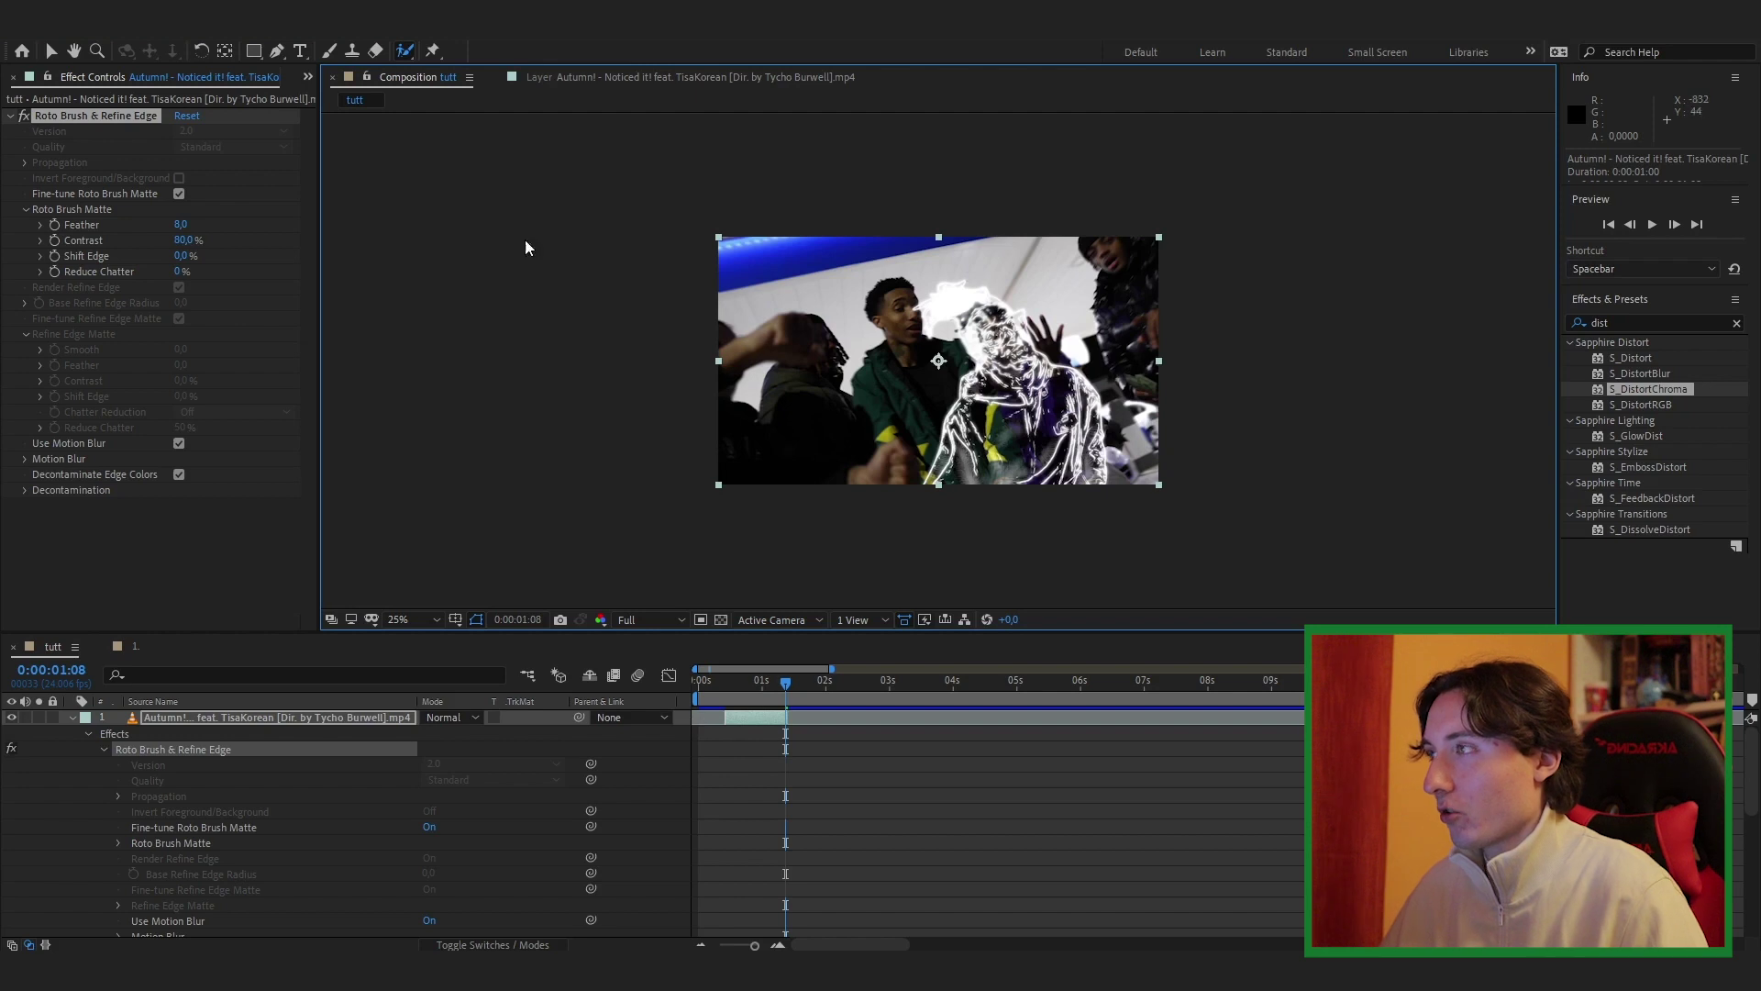
left_click(72, 717)
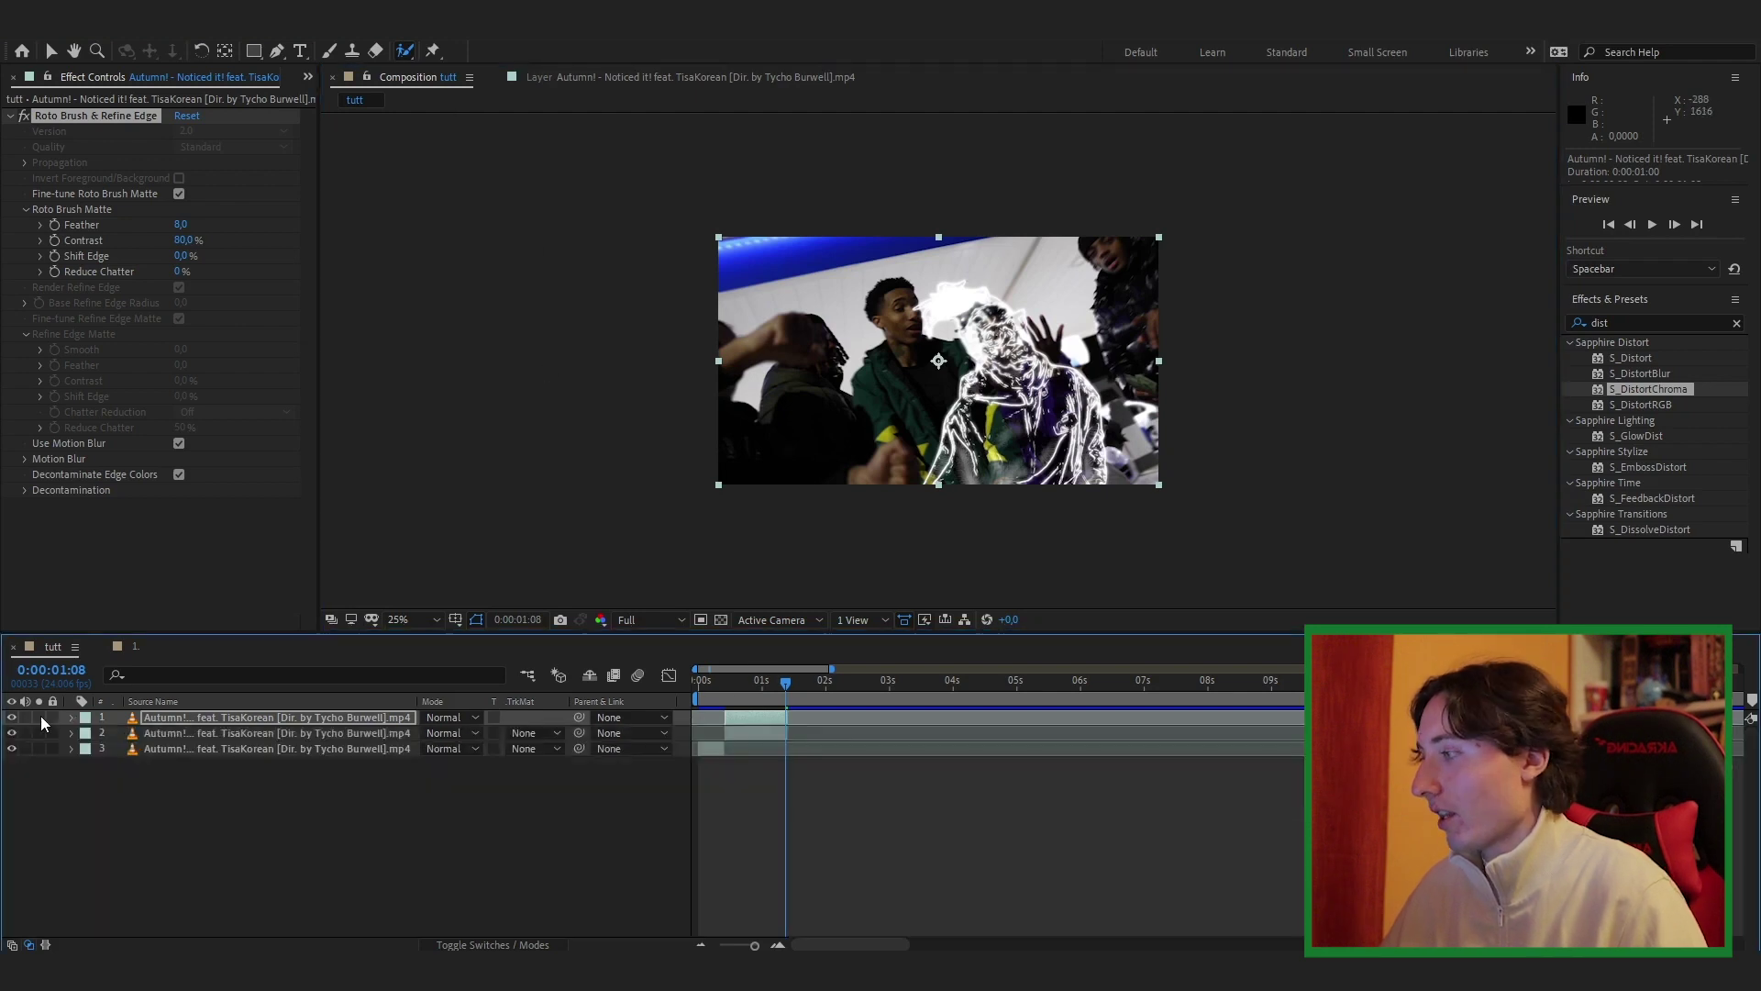
left_click(38, 718)
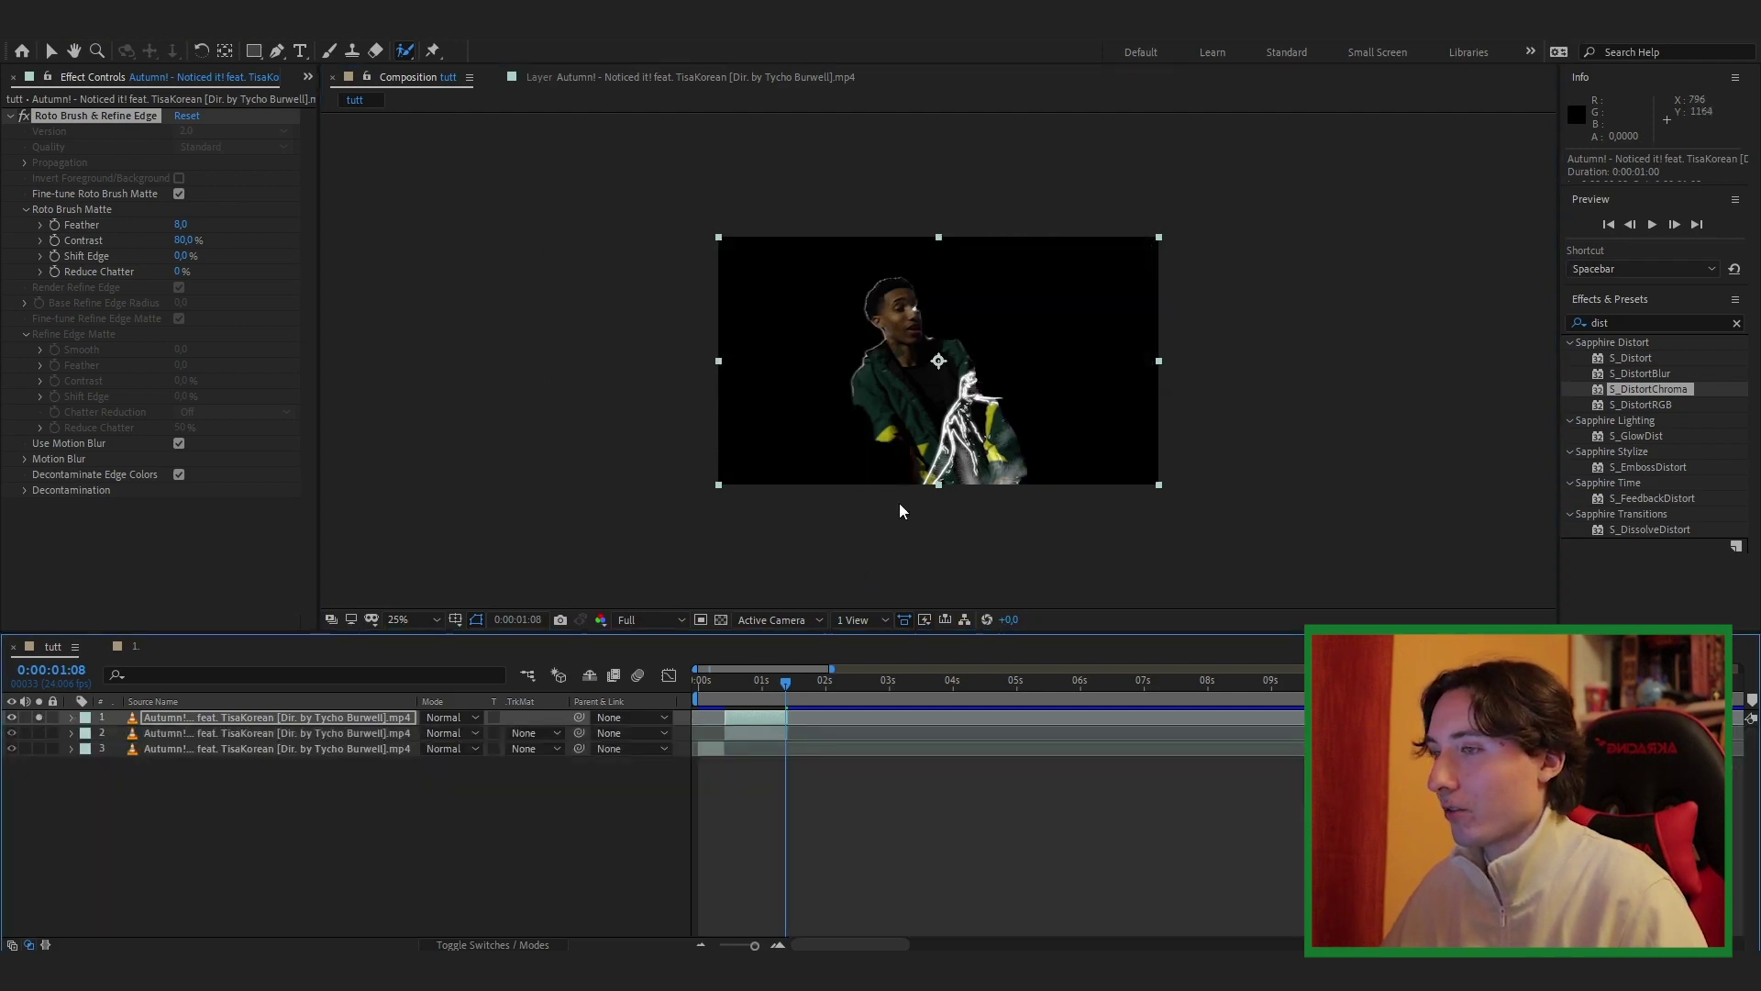
left_click(765, 684)
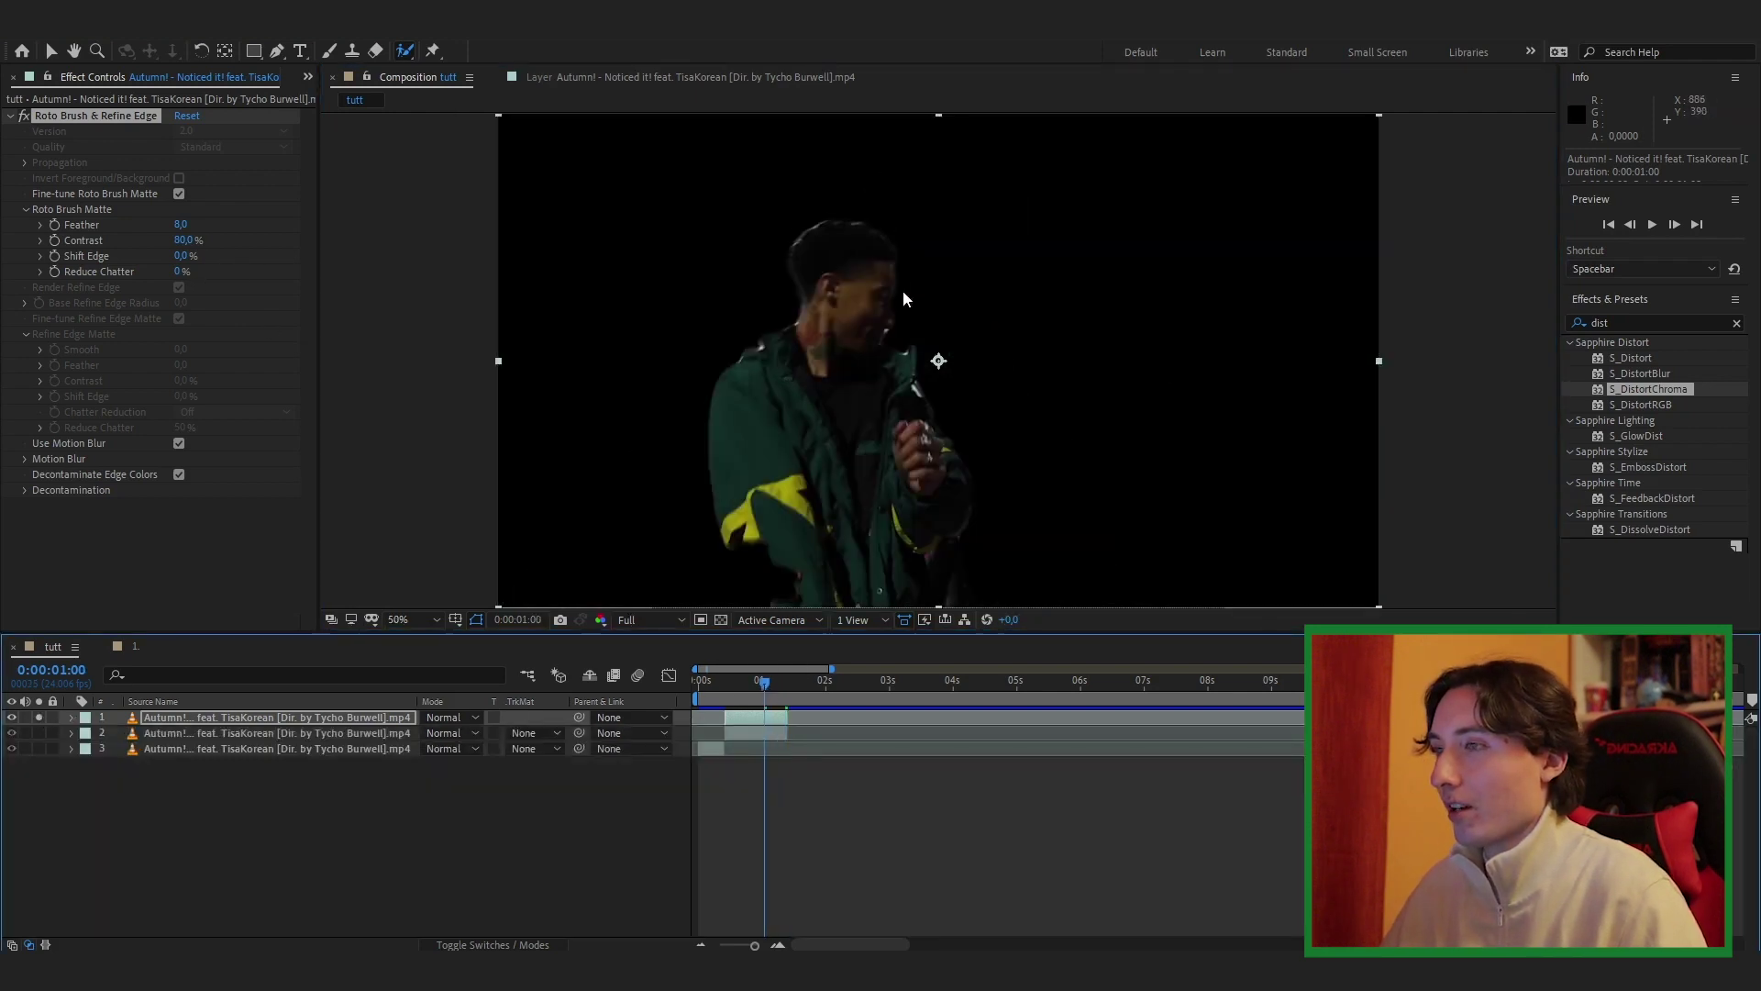
key("Page_Down")
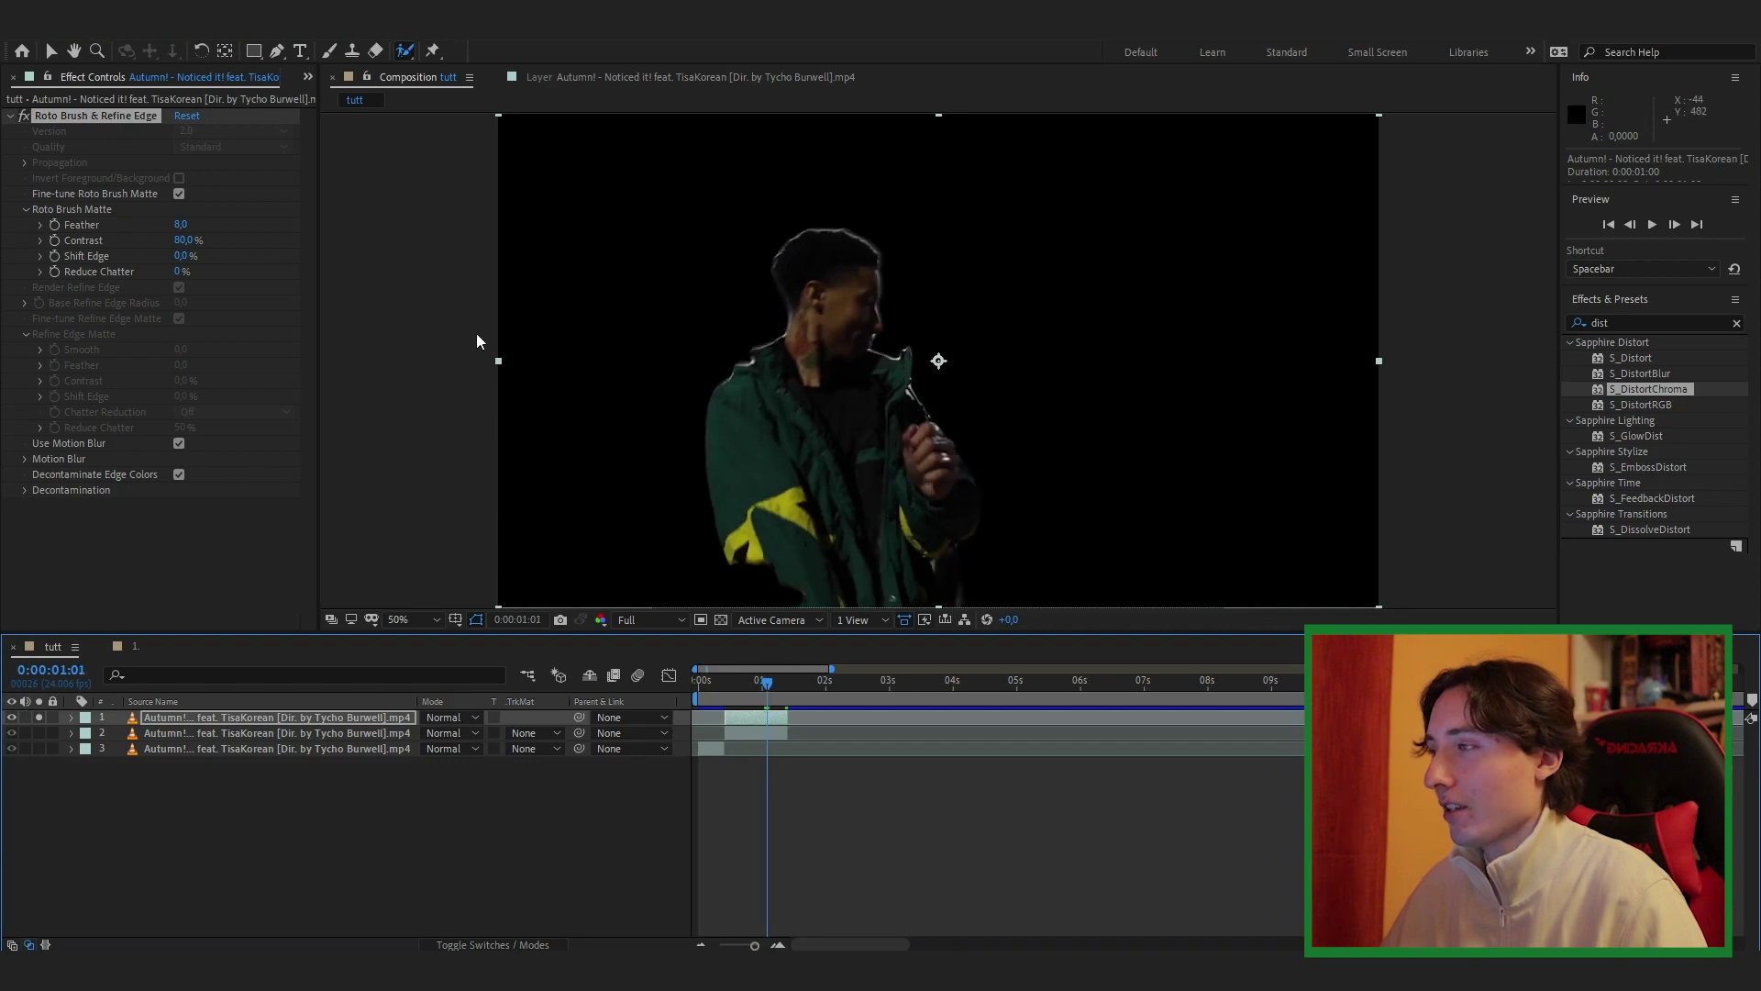
left_click_drag(182, 256, 96, 276)
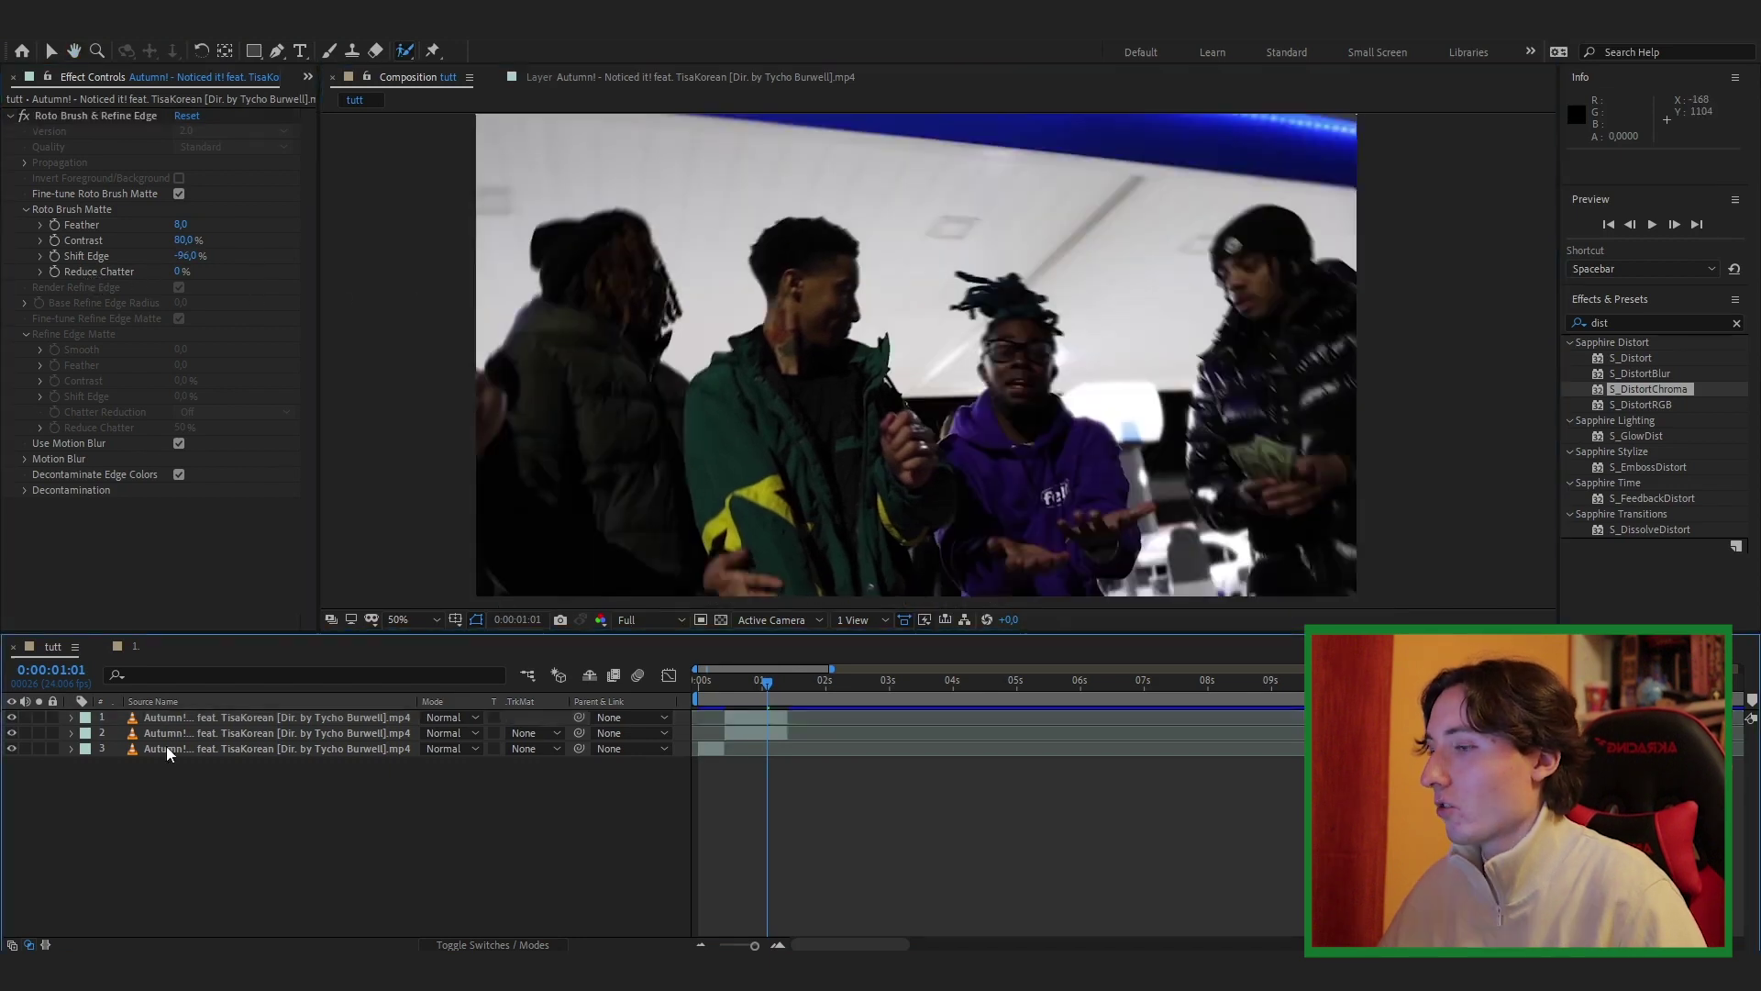
- Hide the cutout layer and apply Turbulent Displace to the full-frame copy directly beneath it
left_click(769, 717)
left_click(12, 733)
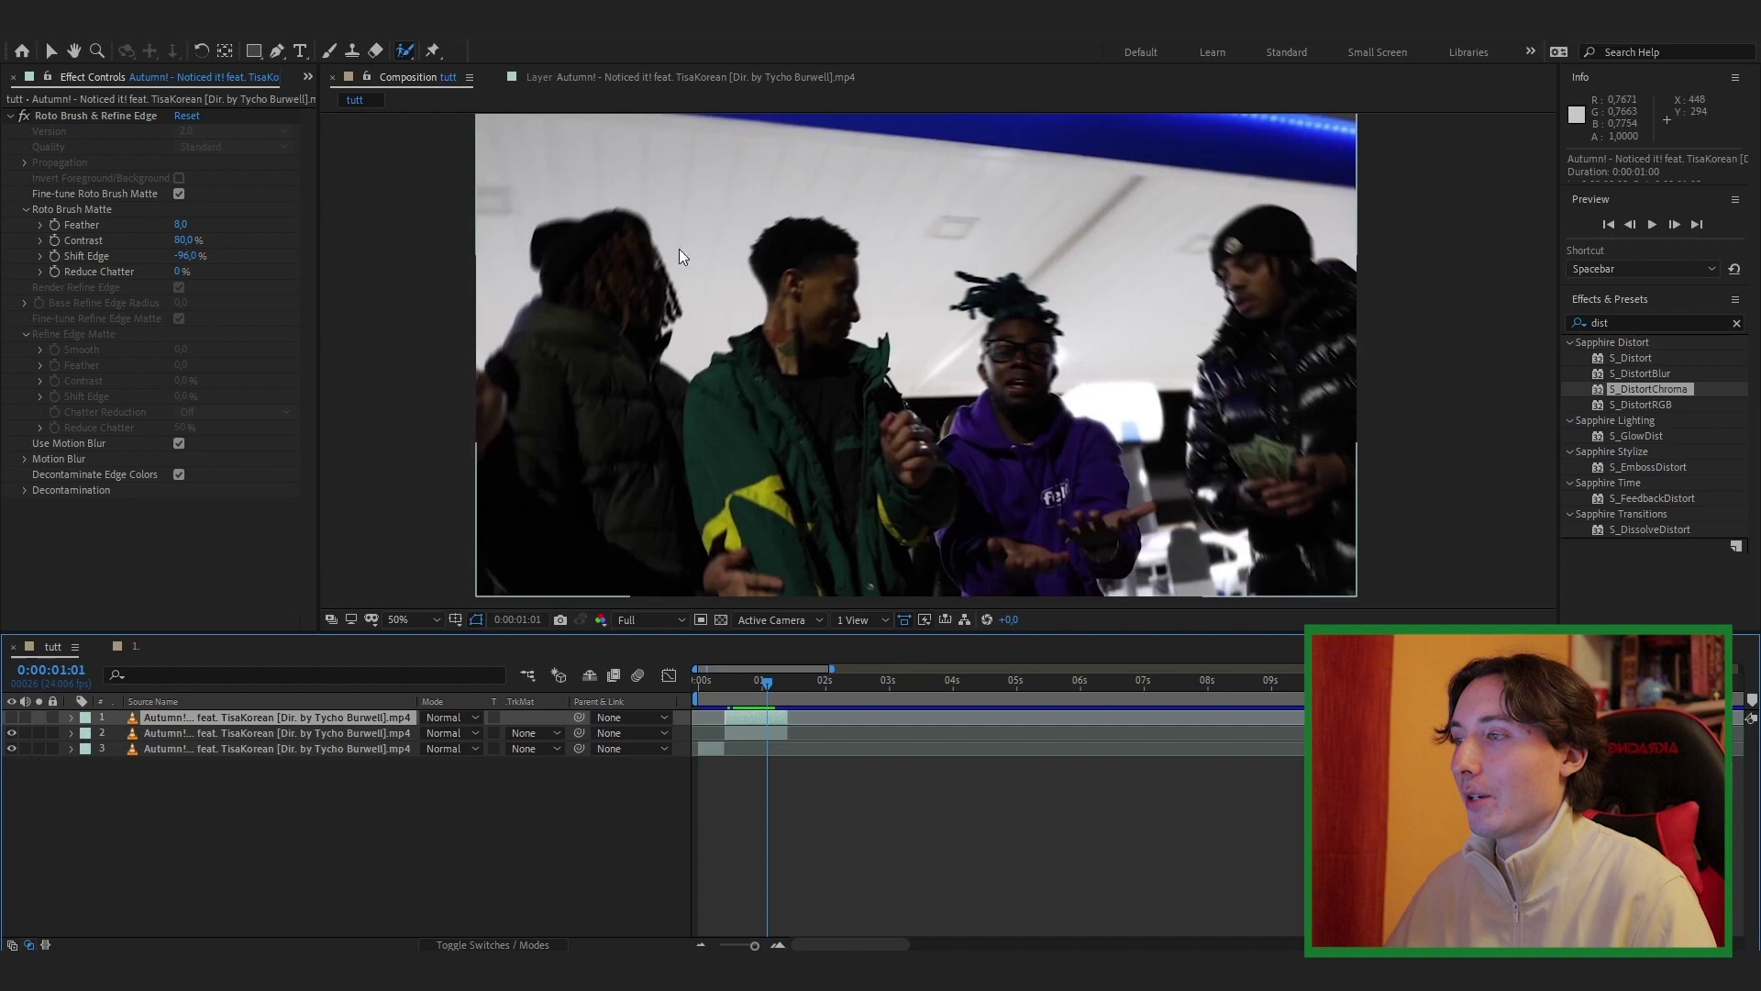
mouse_move(772, 354)
left_mouse_down()
mouse_move(788, 424)
mouse_move(793, 347)
left_mouse_up()
scroll(793, 349, "down", 2)
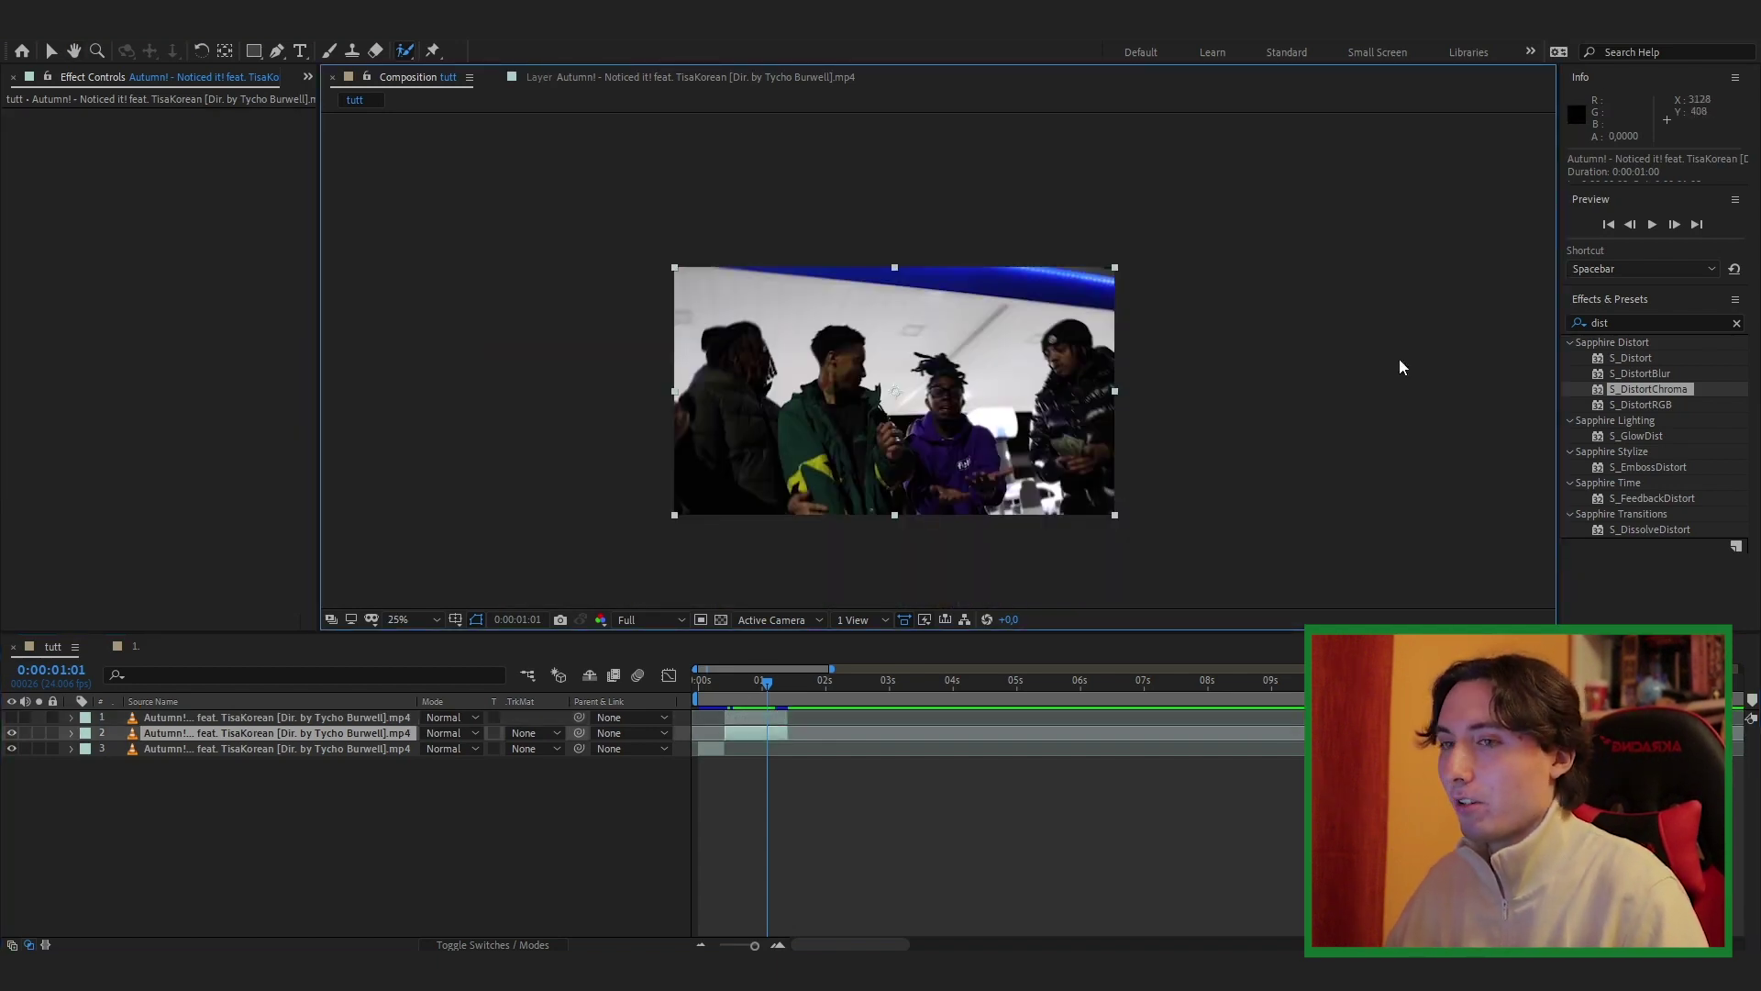
left_click_drag(1618, 321, 1529, 318)
type("turb")
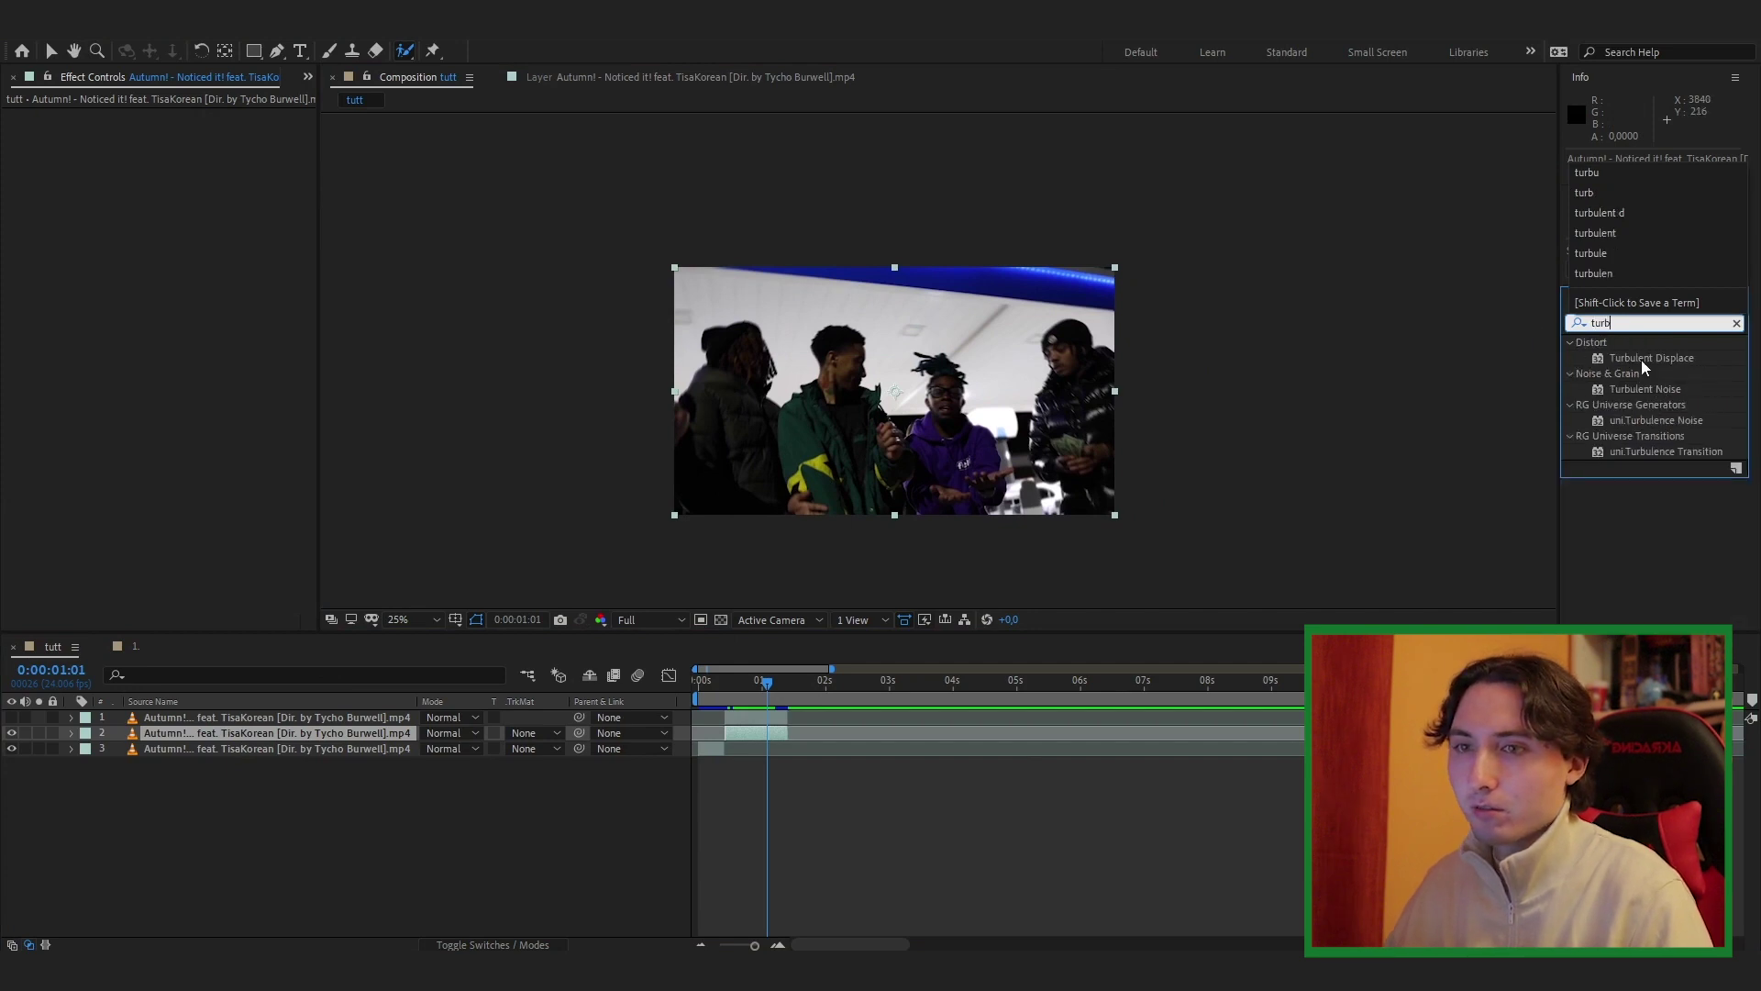
left_click_drag(1651, 358, 926, 457)
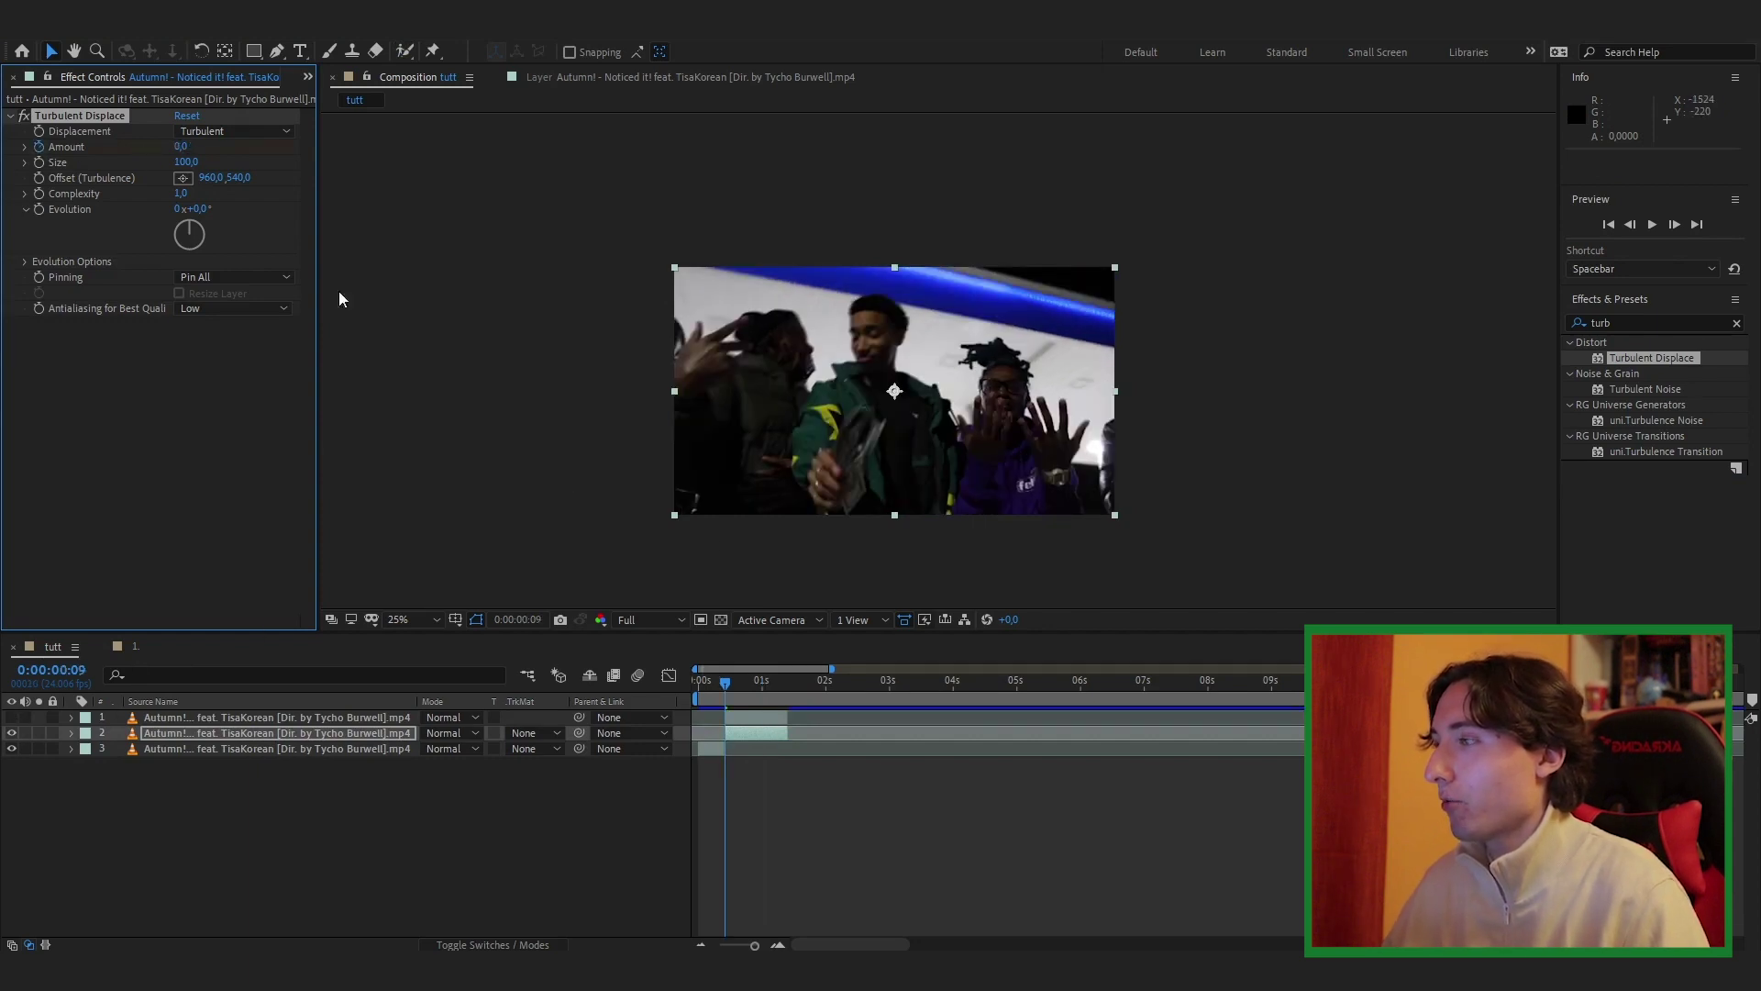
- Keyframe the Turbulent Displace Amount at 115 at 0:00:00:15 and scrub through the distortion
left_click_drag(728, 685, 737, 685)
left_click_drag(181, 146, 284, 147)
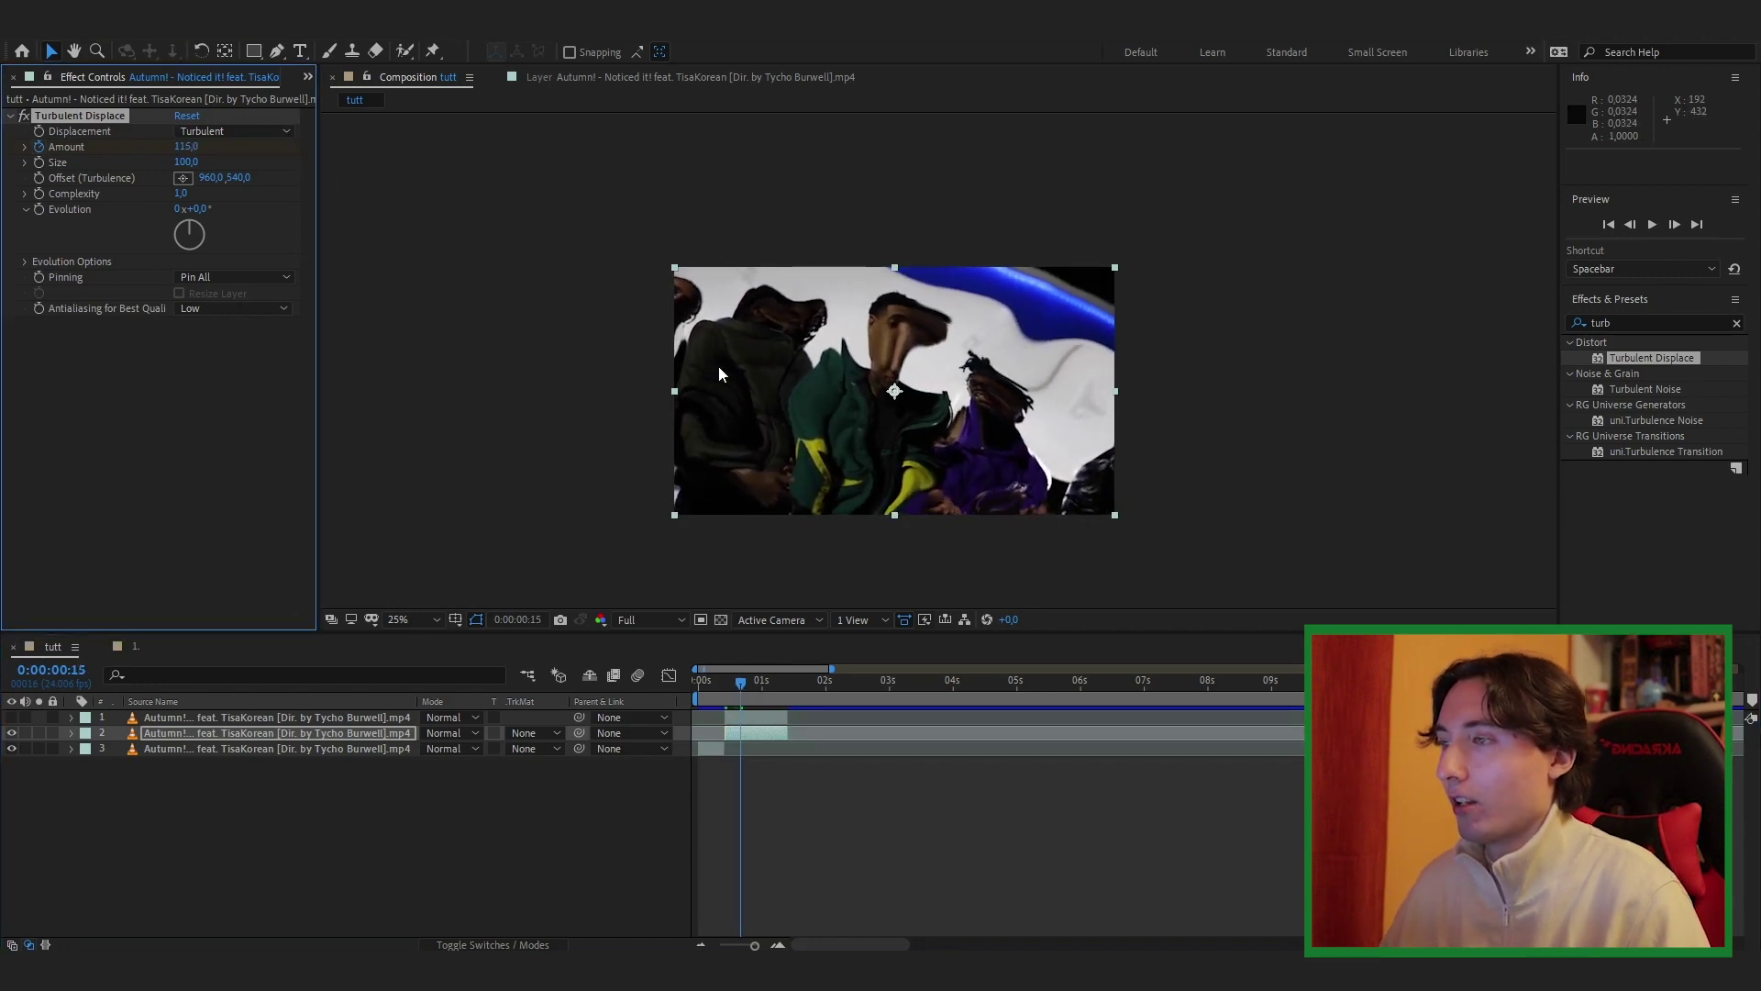
left_click(729, 685)
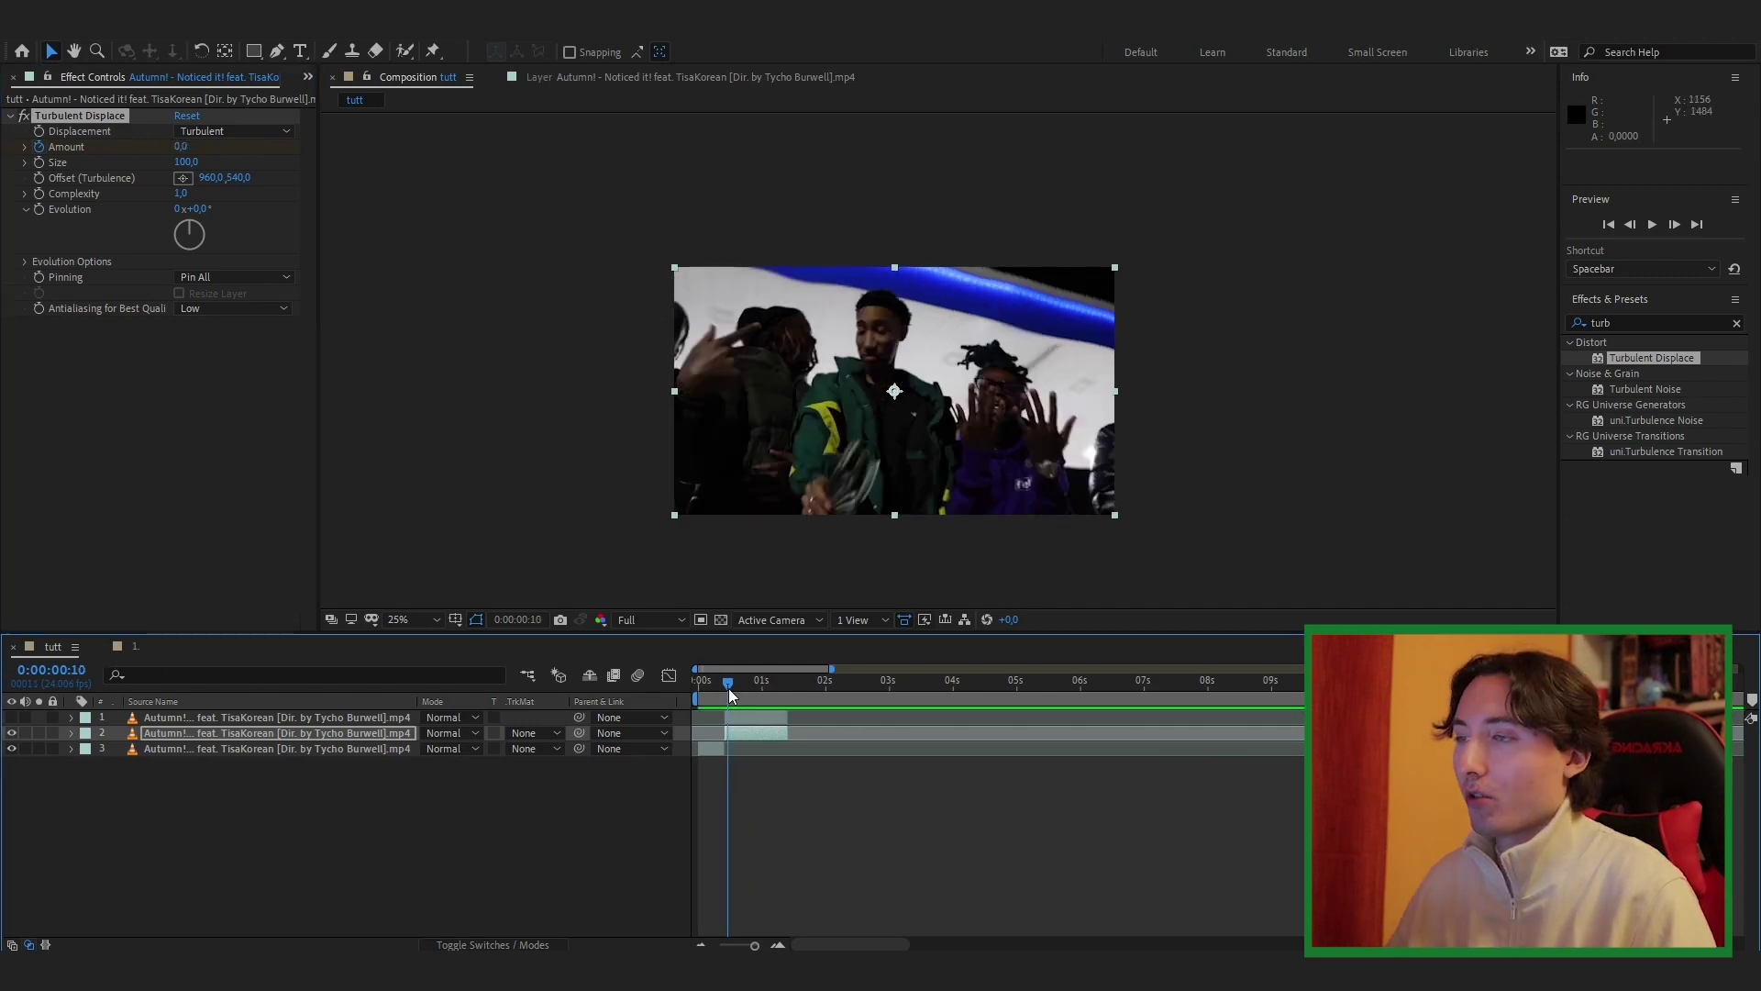
left_click_drag(728, 688, 746, 689)
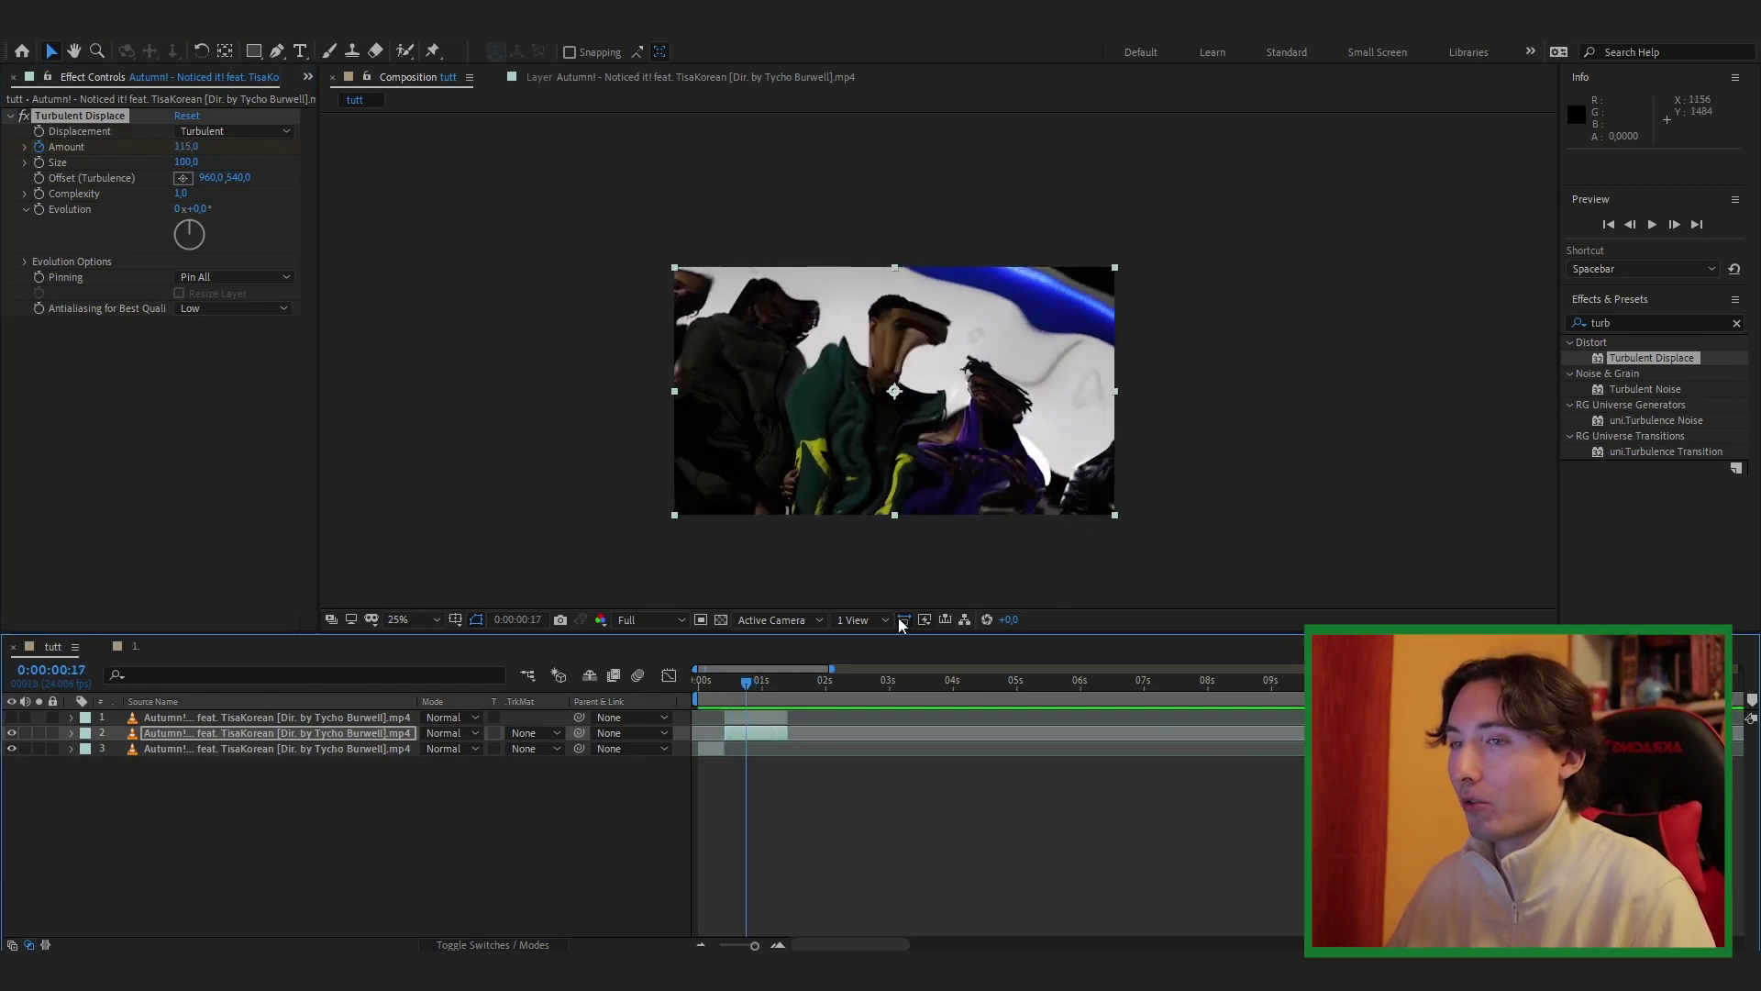
- Add Hue/Saturation to the distorted layer and colorize it with hue 297° and saturation 51
left_click_drag(1656, 325, 1432, 308)
type("hue")
left_click_drag(1651, 422, 230, 349)
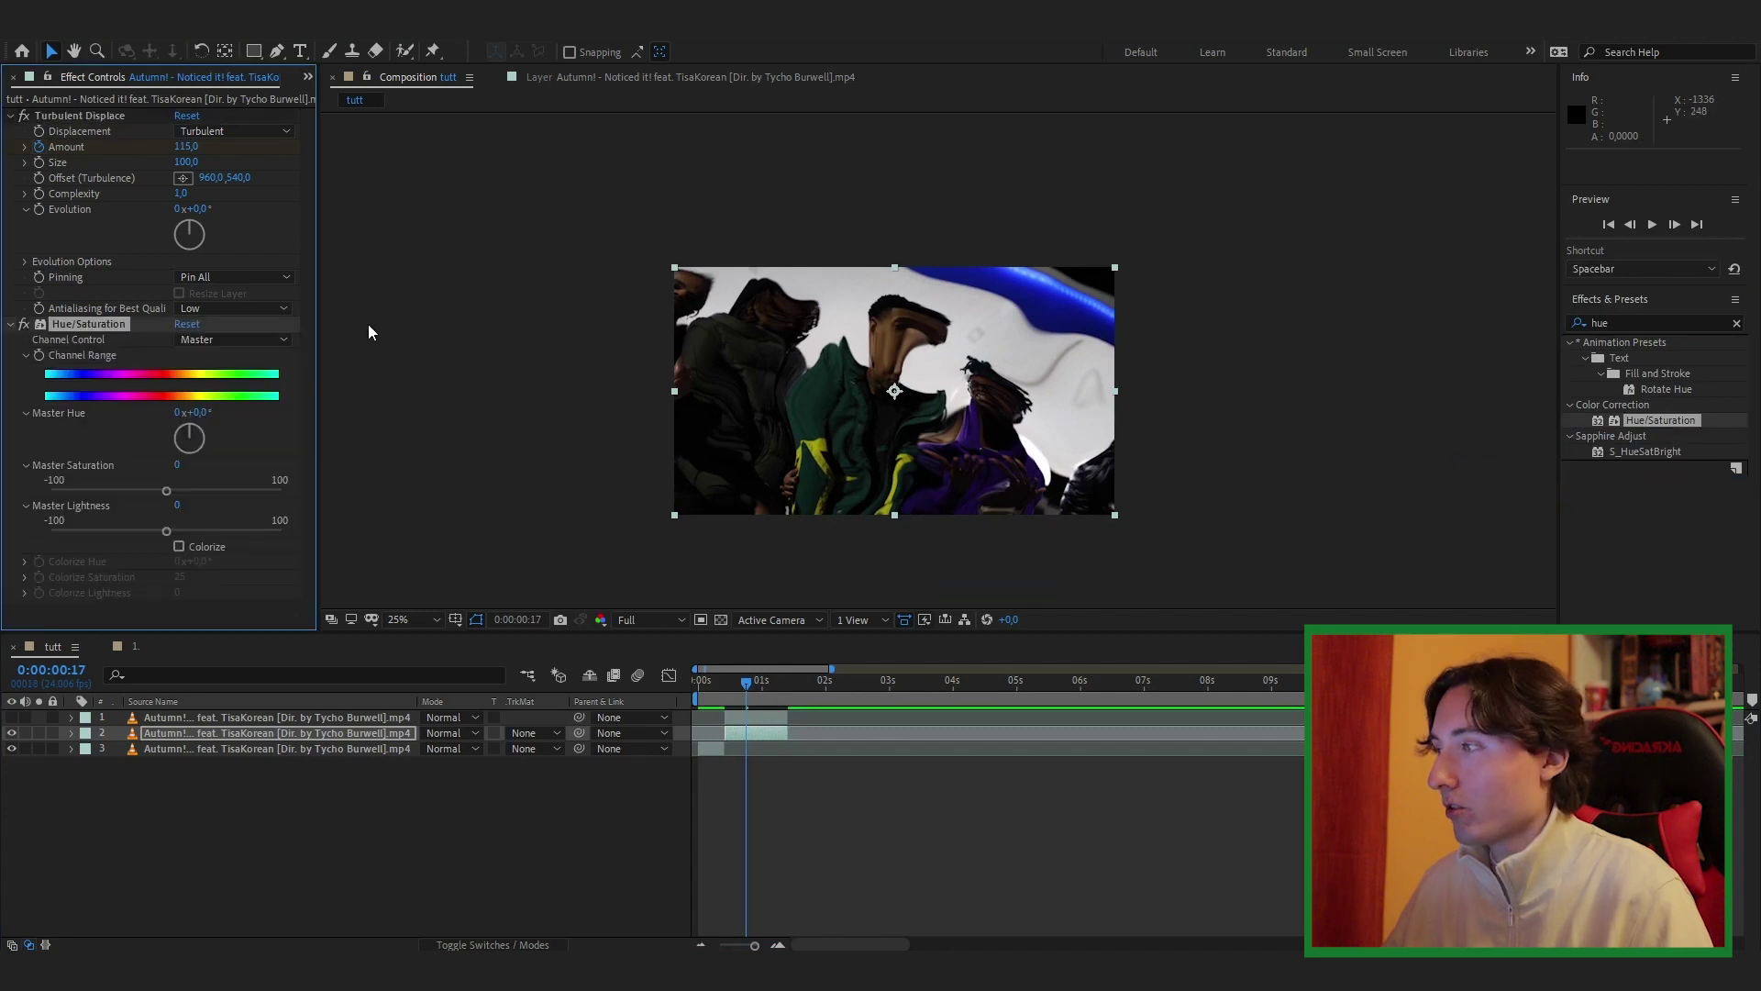
left_click(179, 547)
left_click_drag(194, 571, 403, 558)
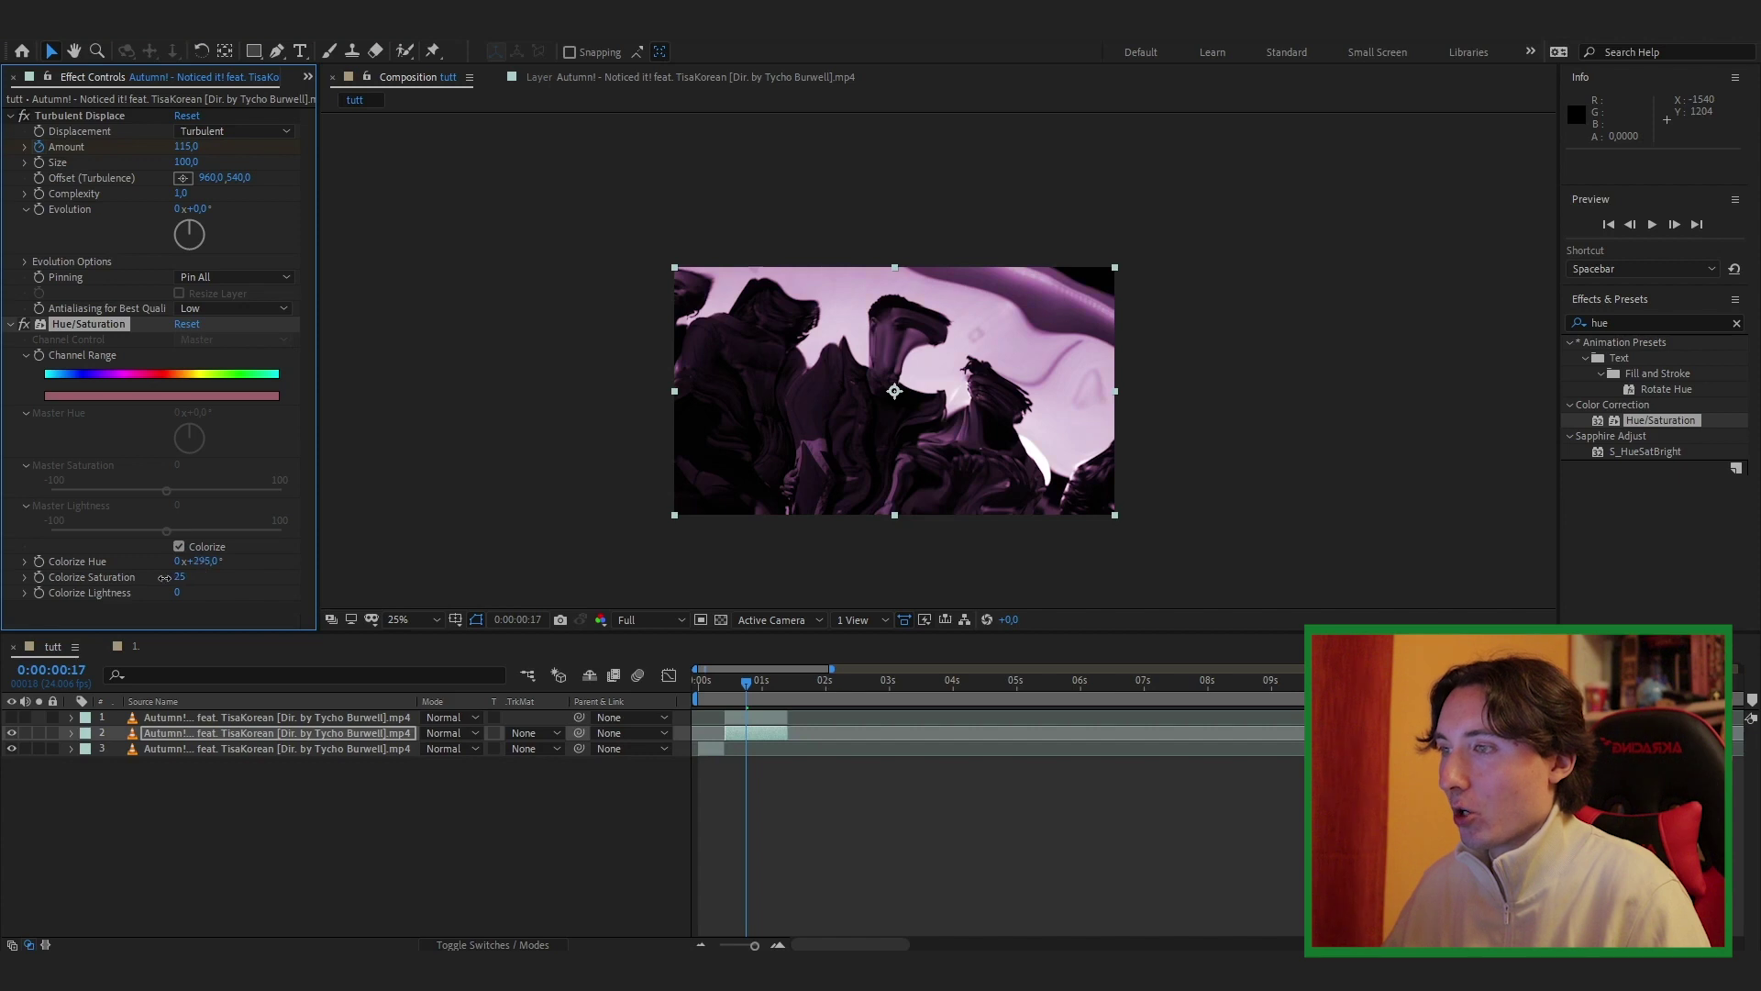
left_click_drag(164, 577, 177, 581)
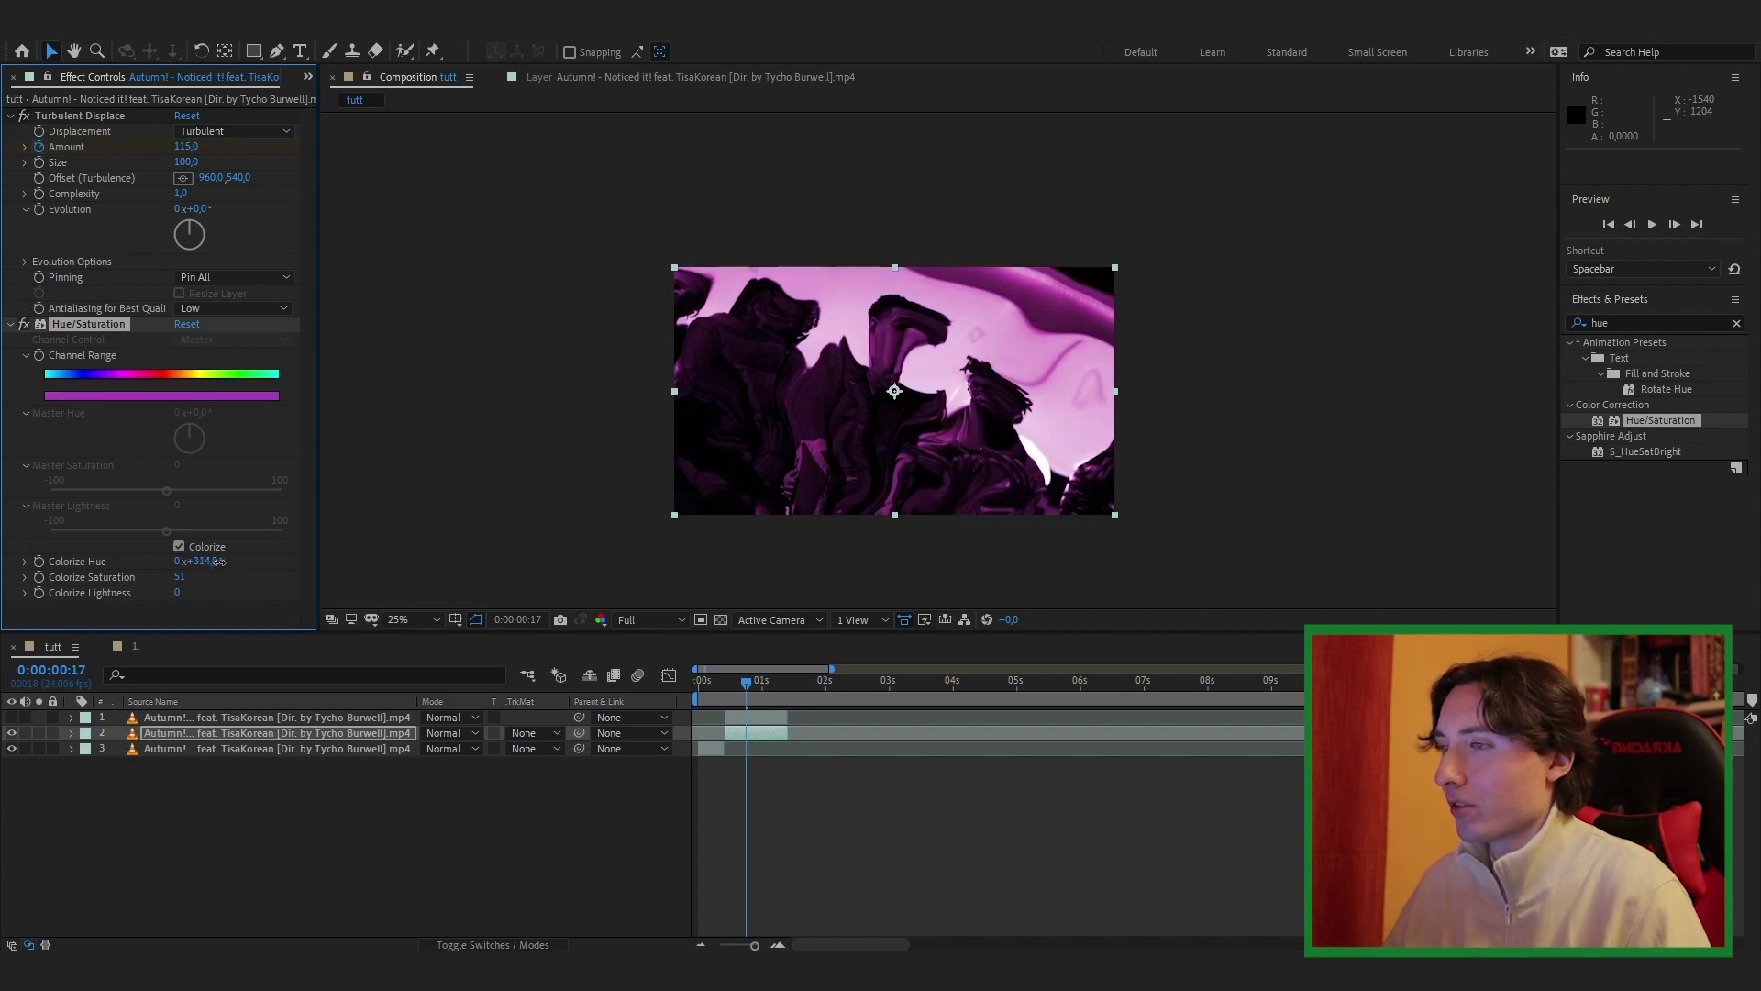
- Find the Deep Glow effect and apply it to the colorized background layer
left_click_drag(1619, 323, 1494, 321)
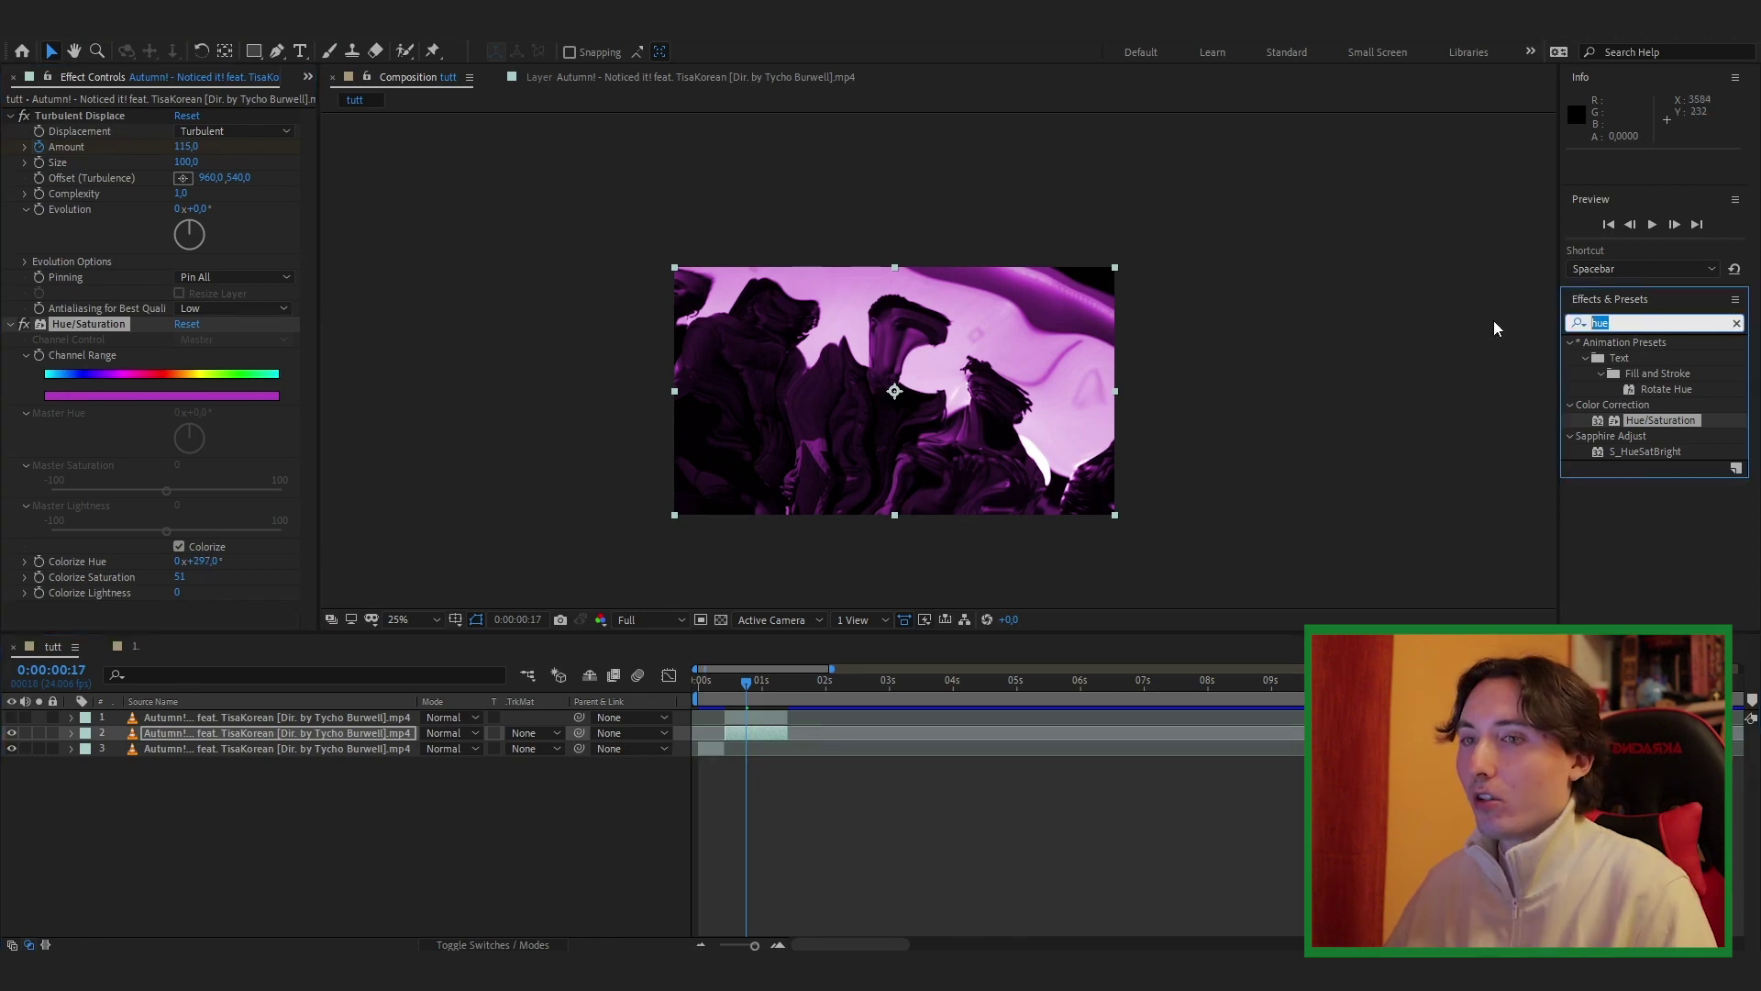
type("de")
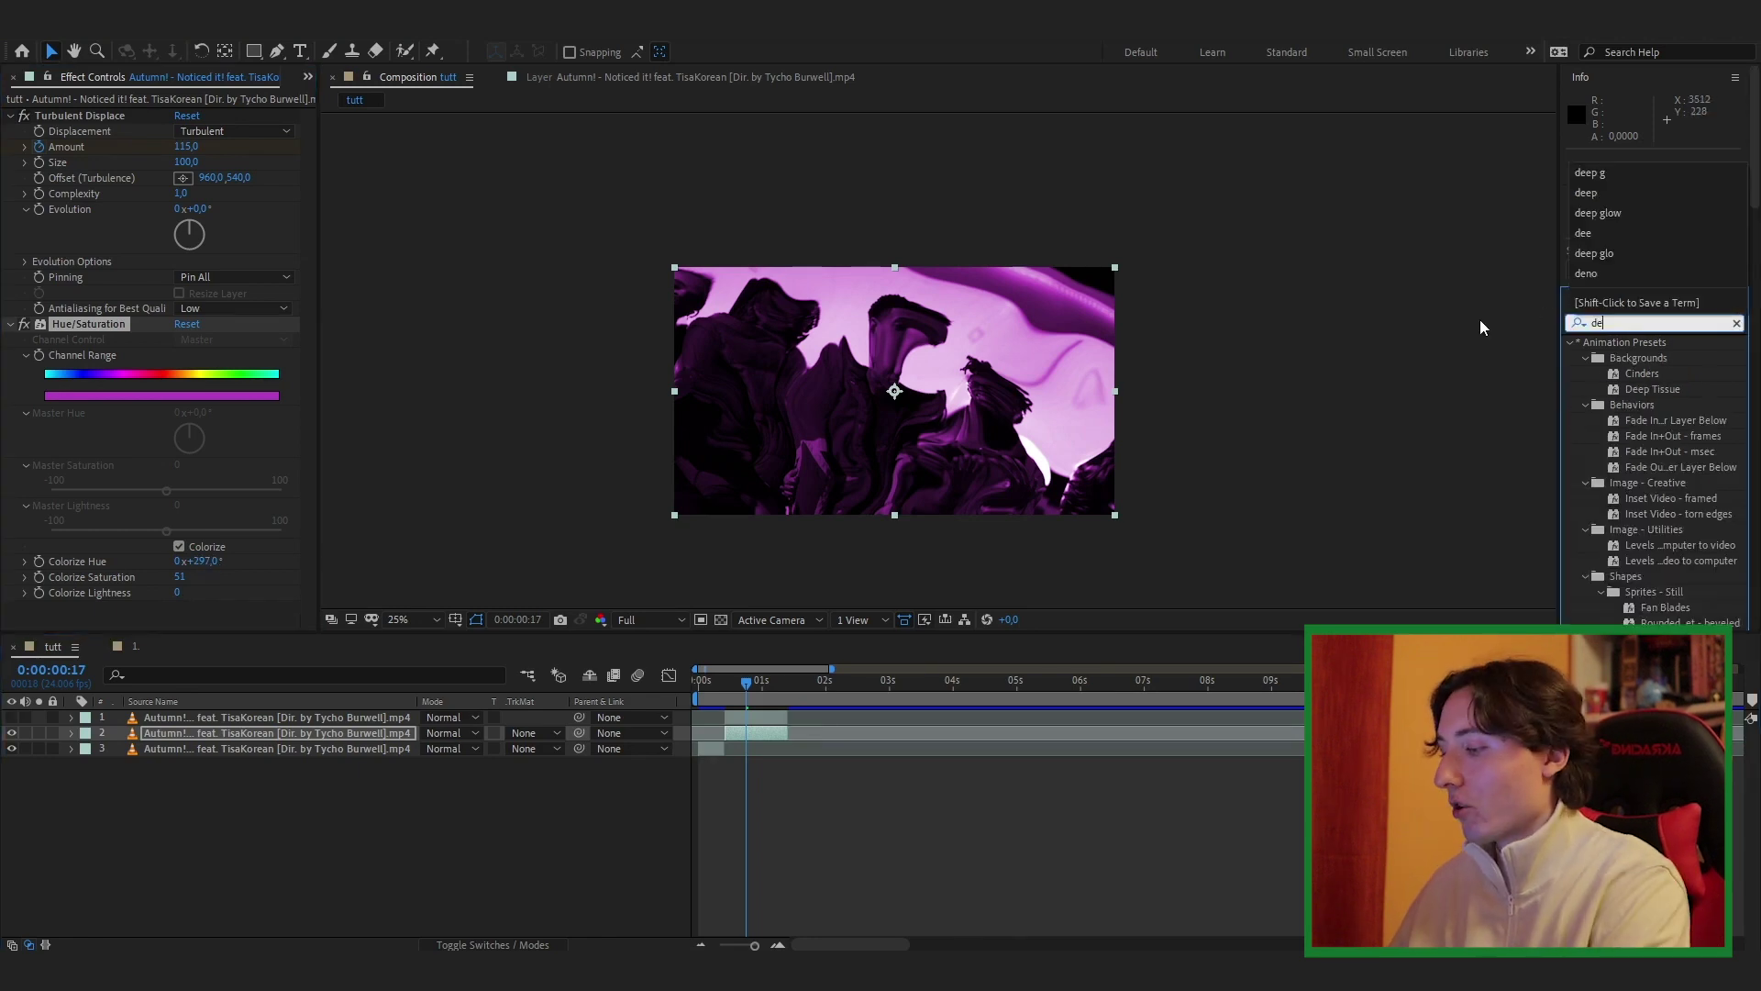
type("ep  glow")
left_click_drag(1635, 357, 328, 736)
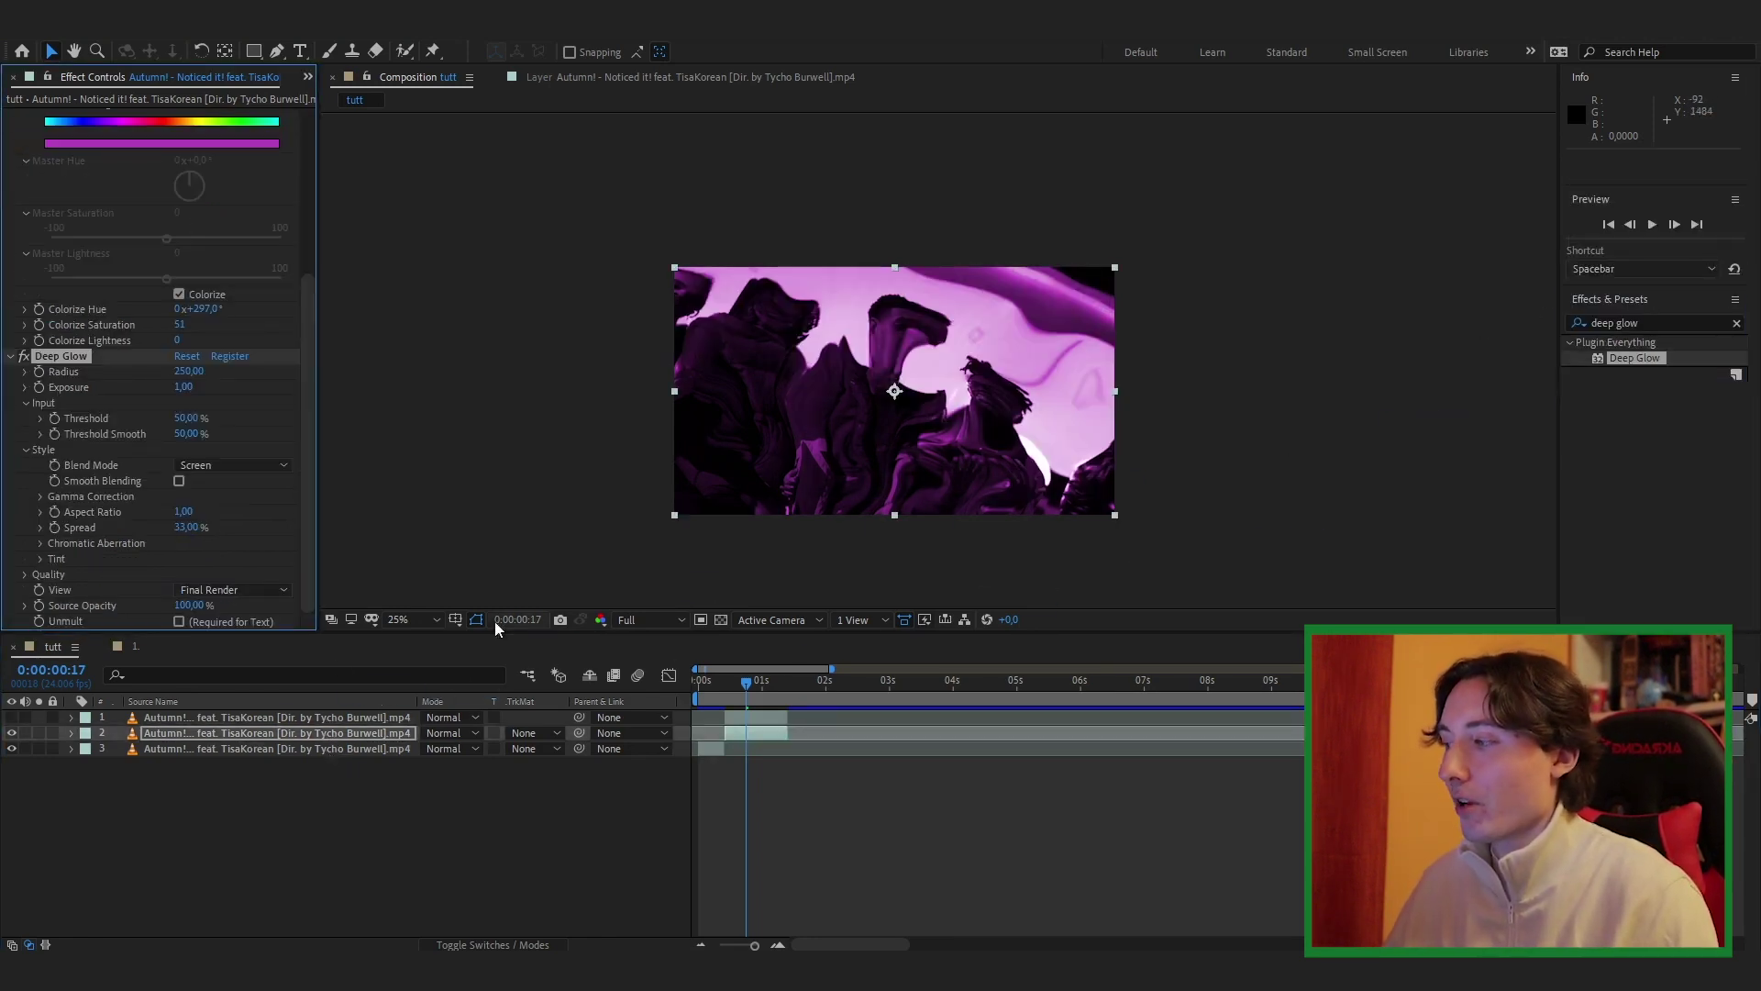
- Preview the glow around 0:00:00:09 and set the Deep Glow radius to 191
scroll(307, 499, "up", 1)
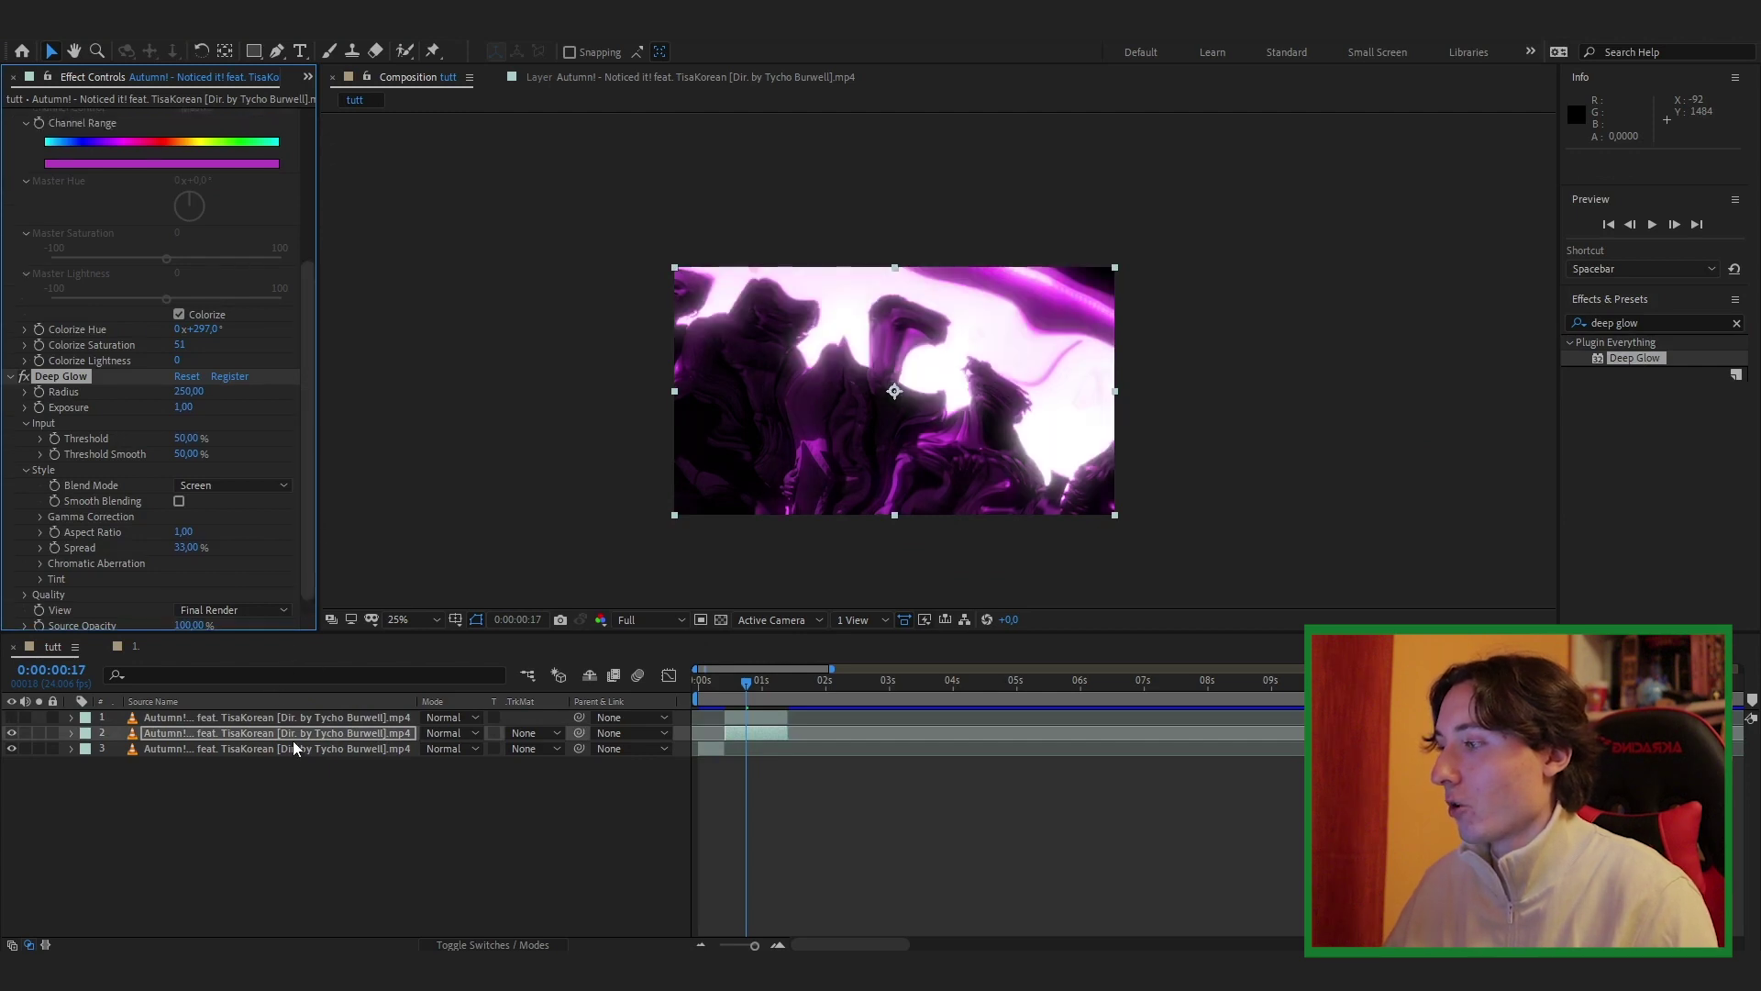
scroll(305, 461, "down", 1)
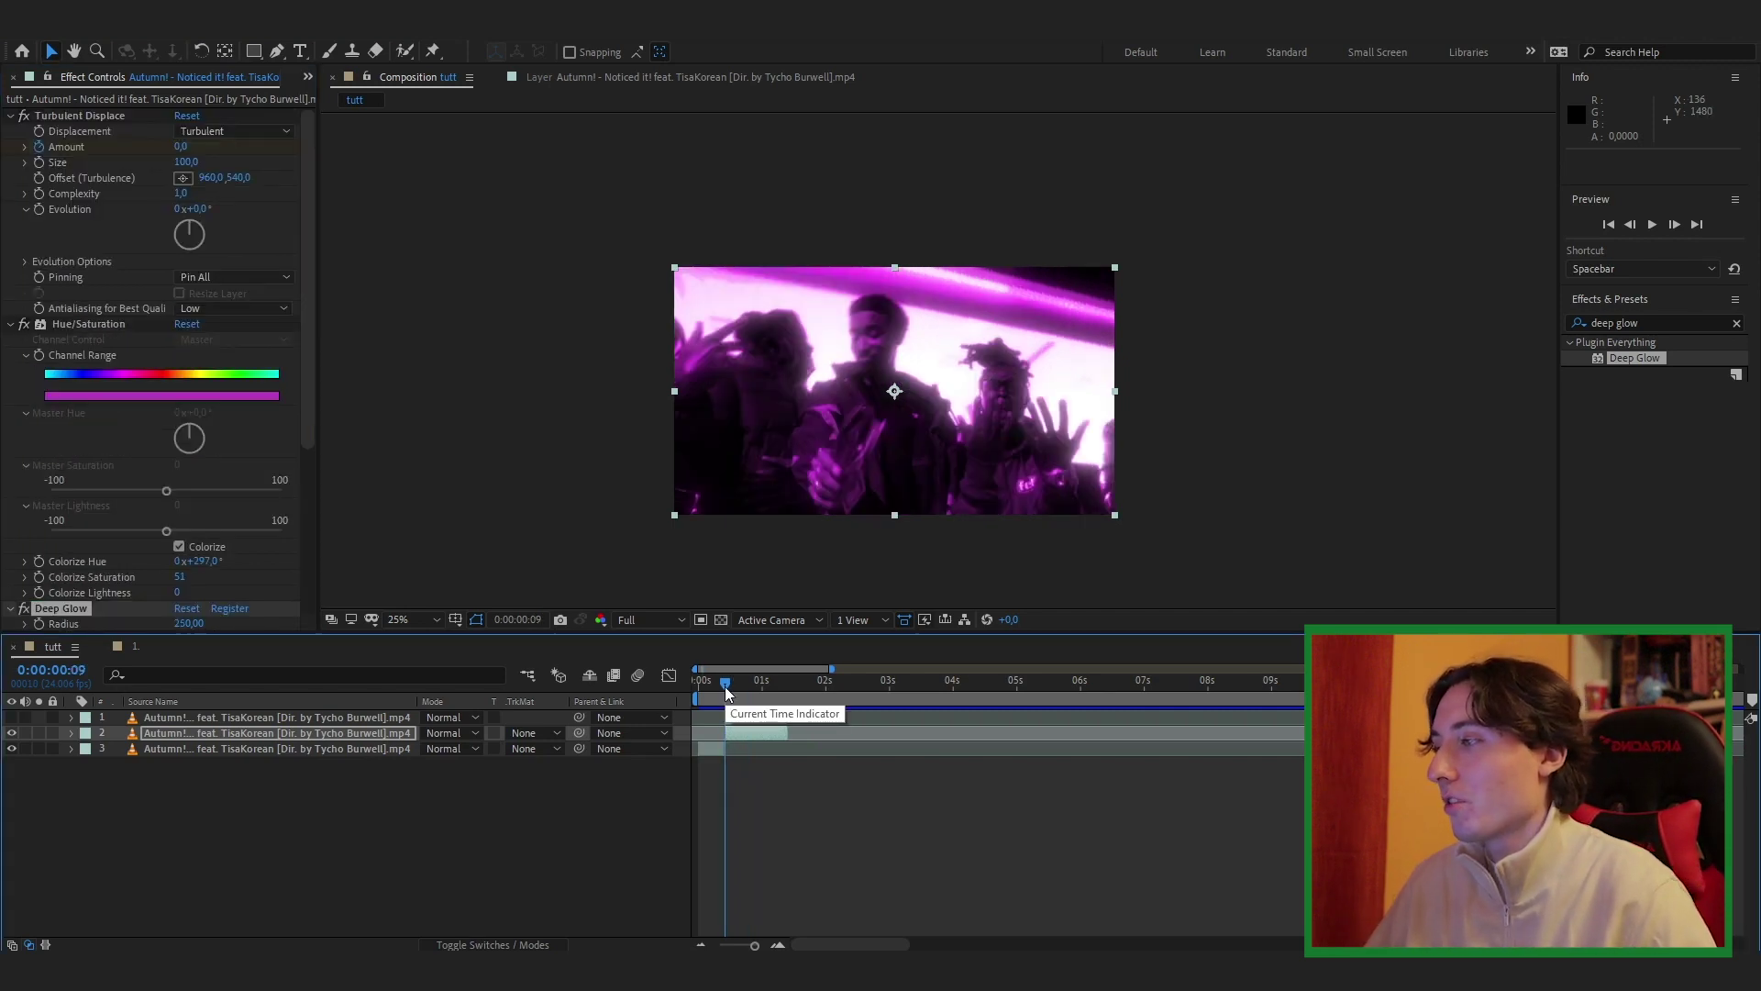
scroll(246, 456, "down", 4)
left_click_drag(188, 442, 114, 451)
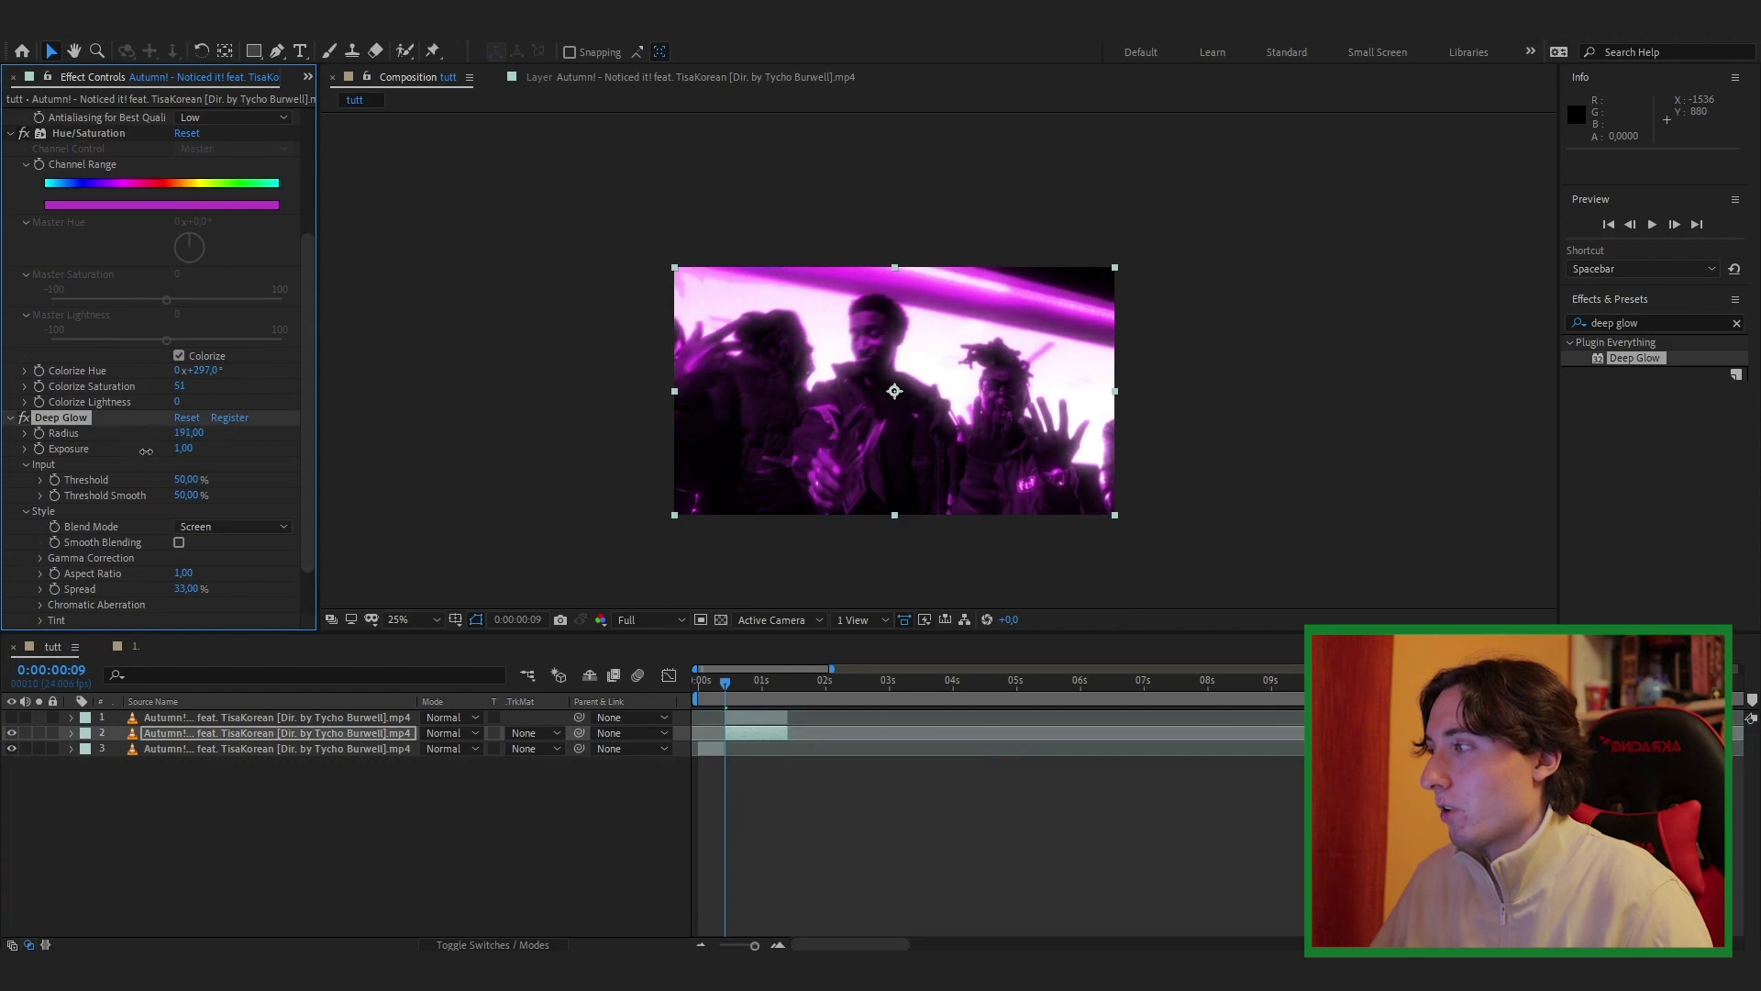
- Preview the distorted purple layer, duplicate it and set the duplicate's blend mode to Screen
scroll(147, 451, "up", 4)
key("space")
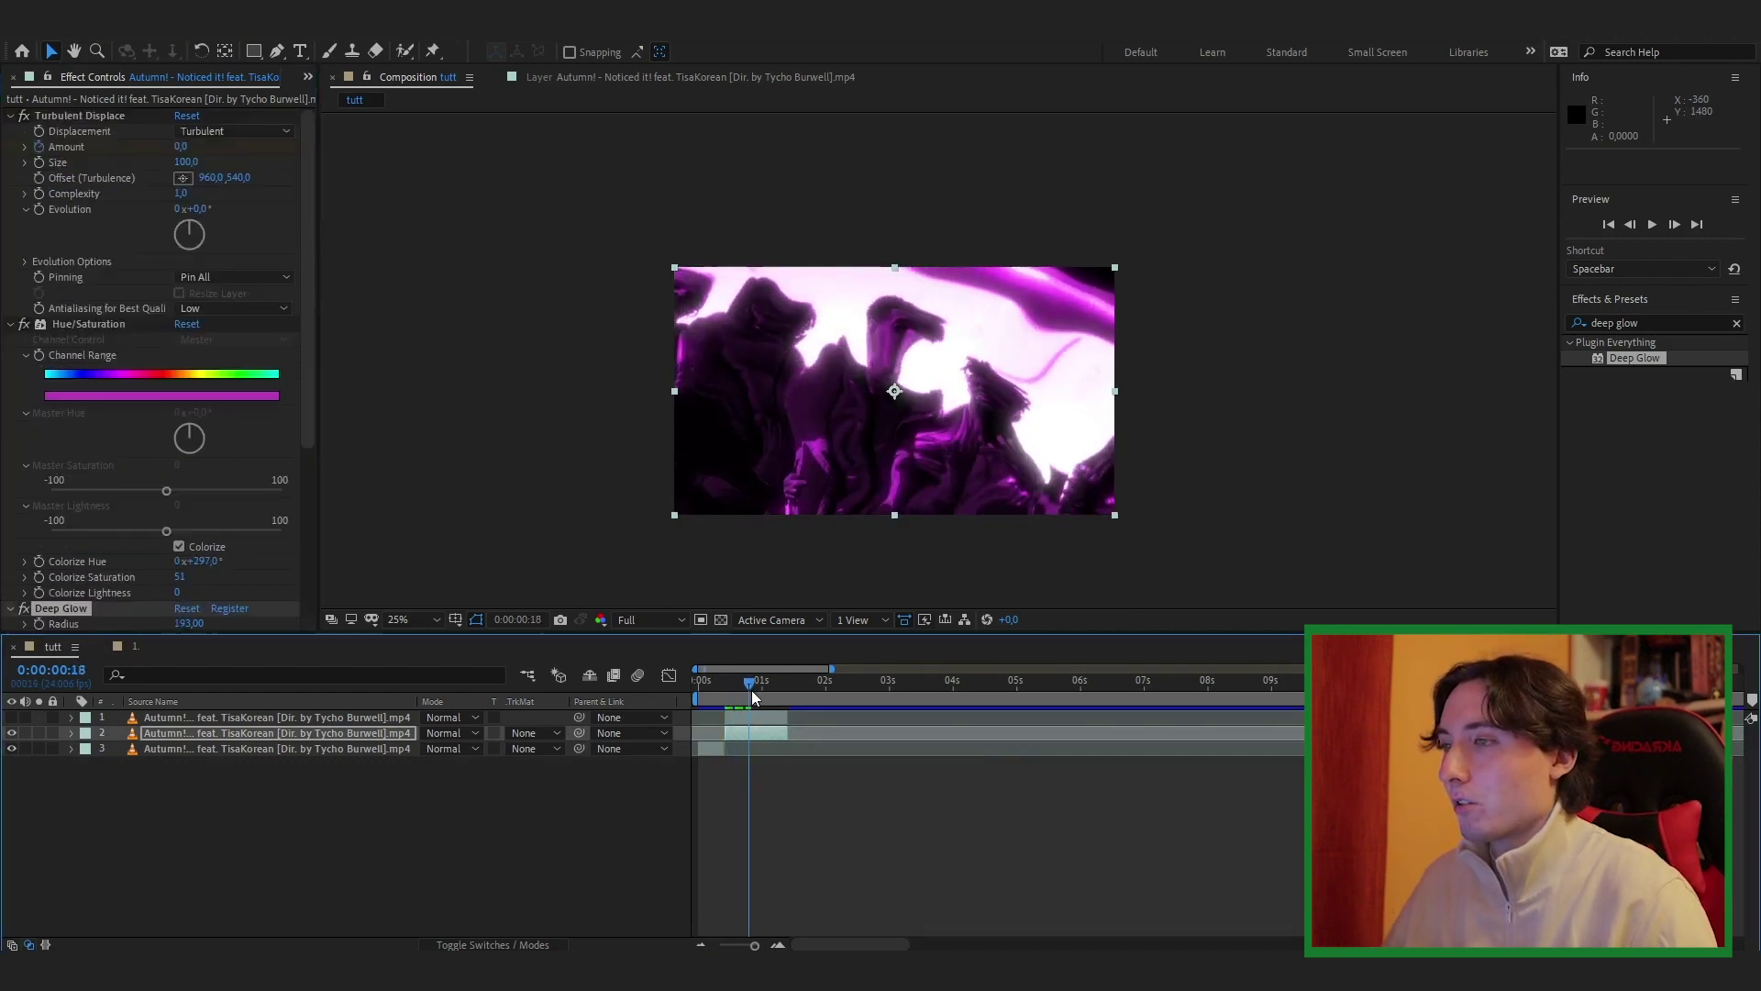
left_click(262, 738)
key("ctrl+d")
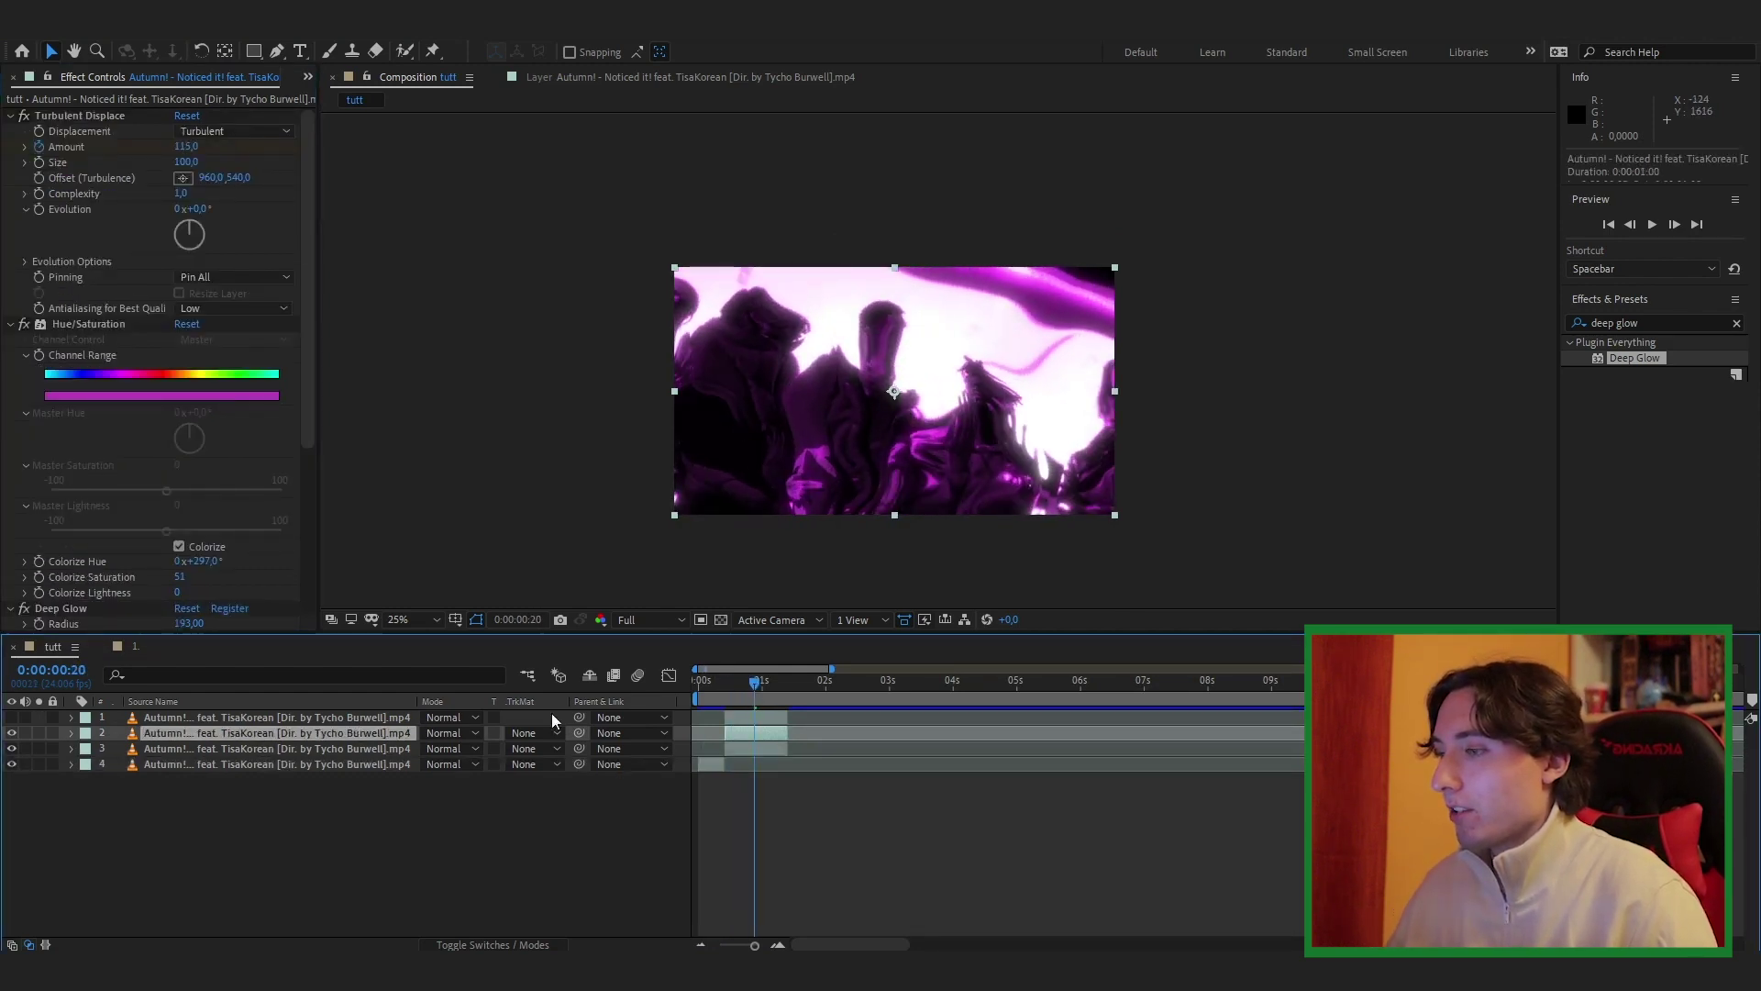
left_click(455, 732)
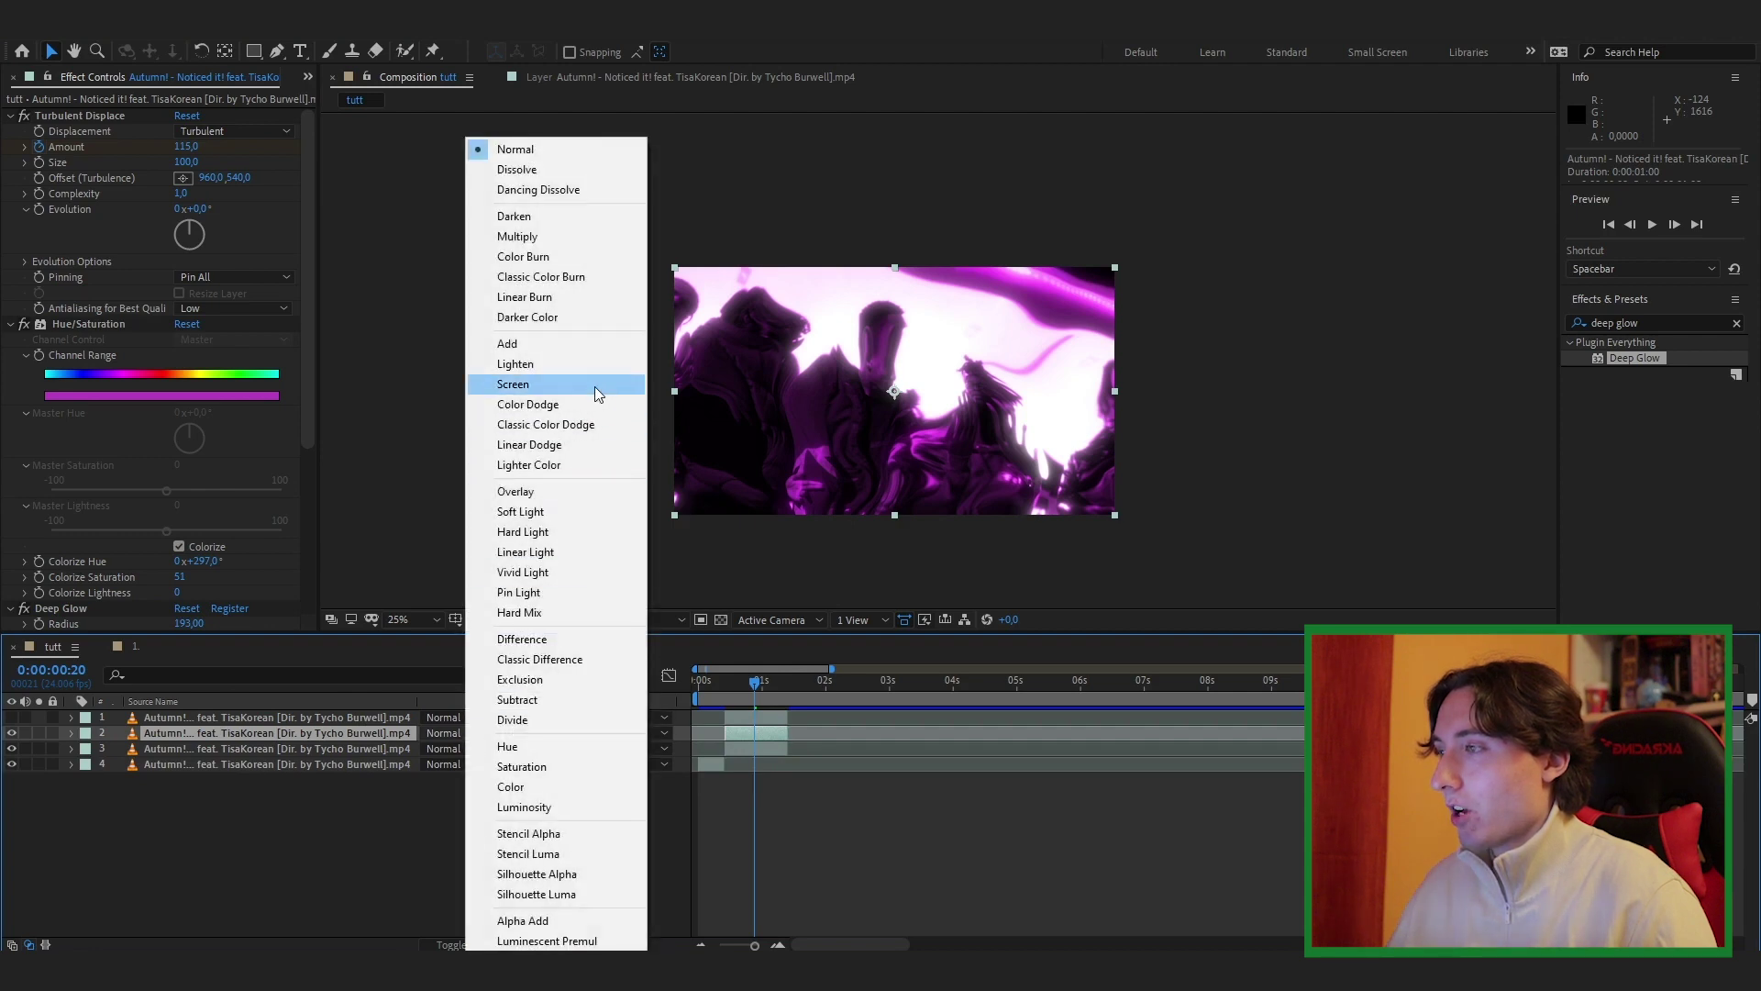
left_click(592, 388)
- Find the S_Distort effect and apply it to the duplicated Screen-mode layer
left_click(1658, 323)
type("dost")
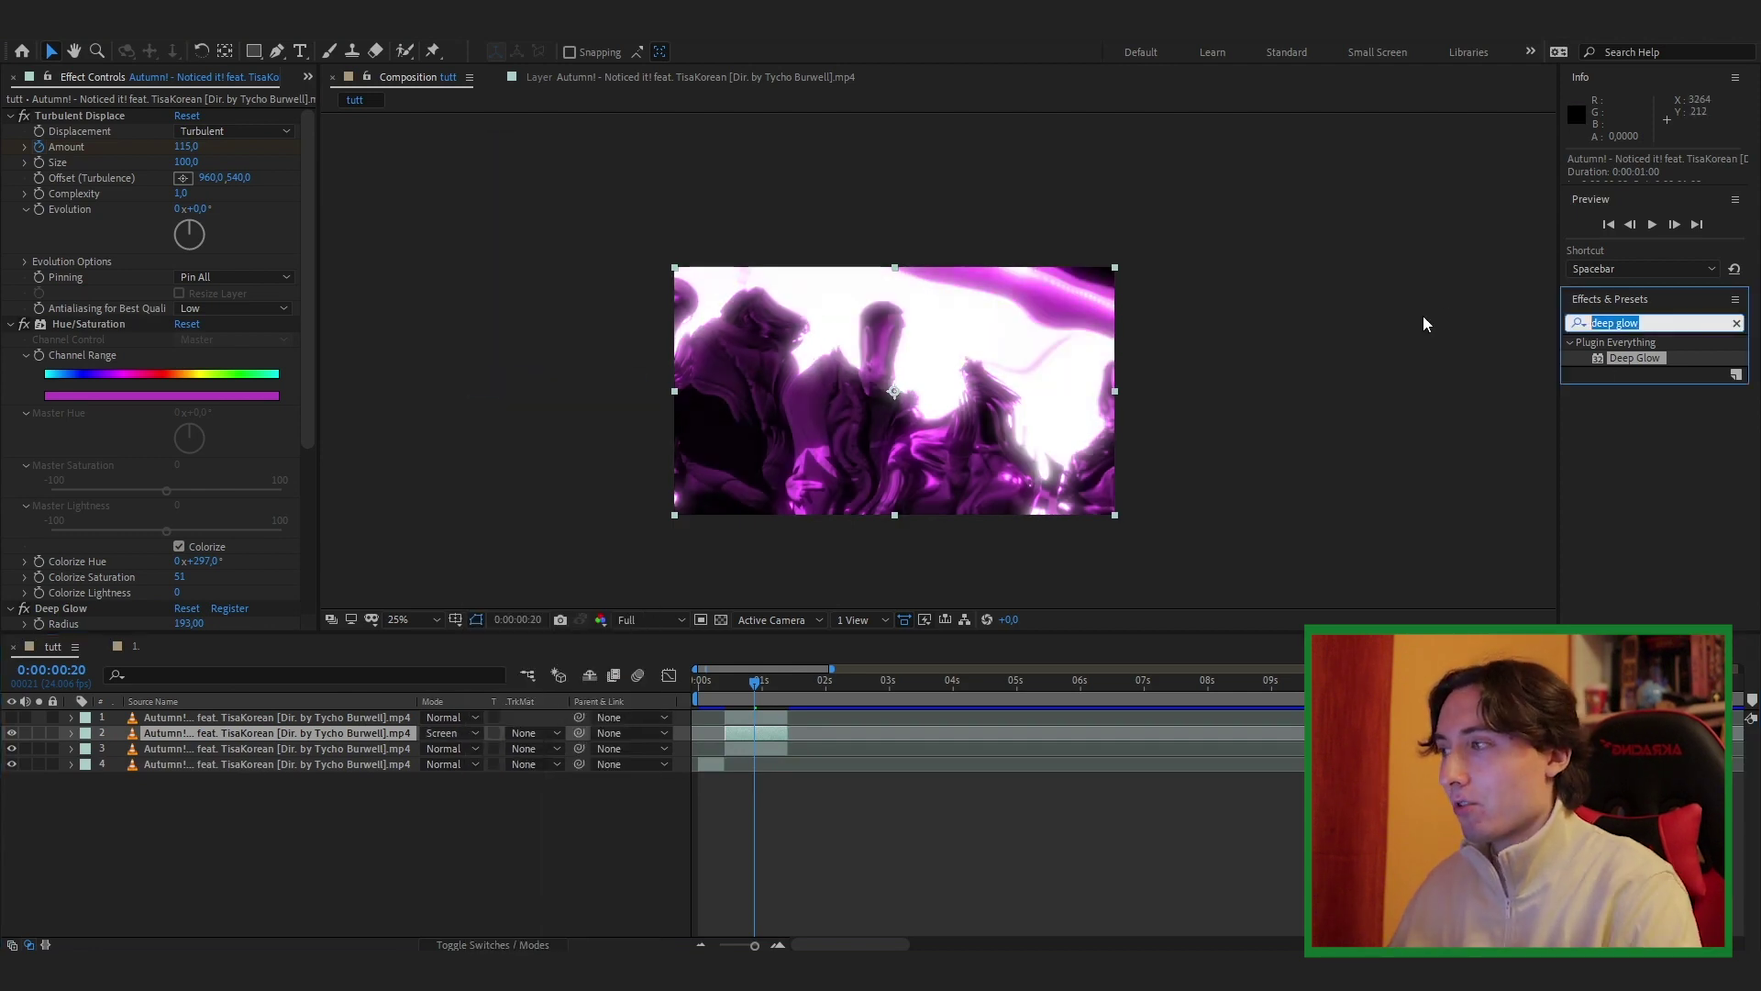
key("BackSpace")
key("BackSpace")
key("BackSpace")
type("ist")
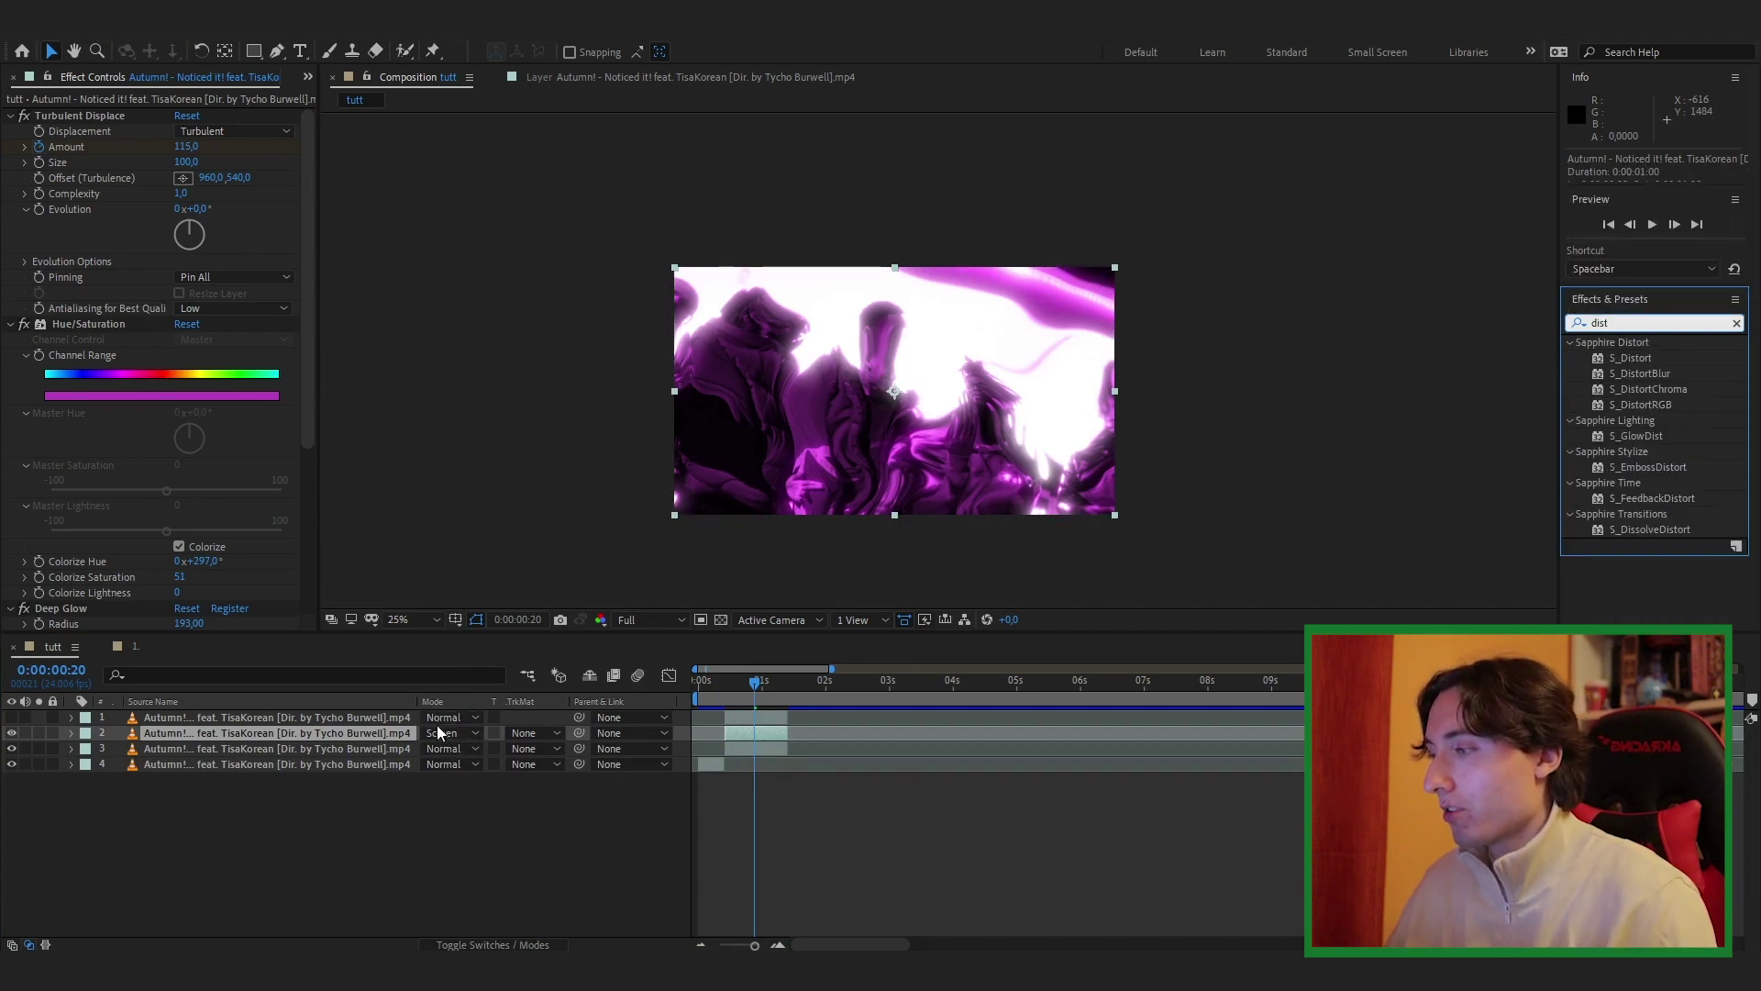
left_click(438, 733)
left_click(547, 385)
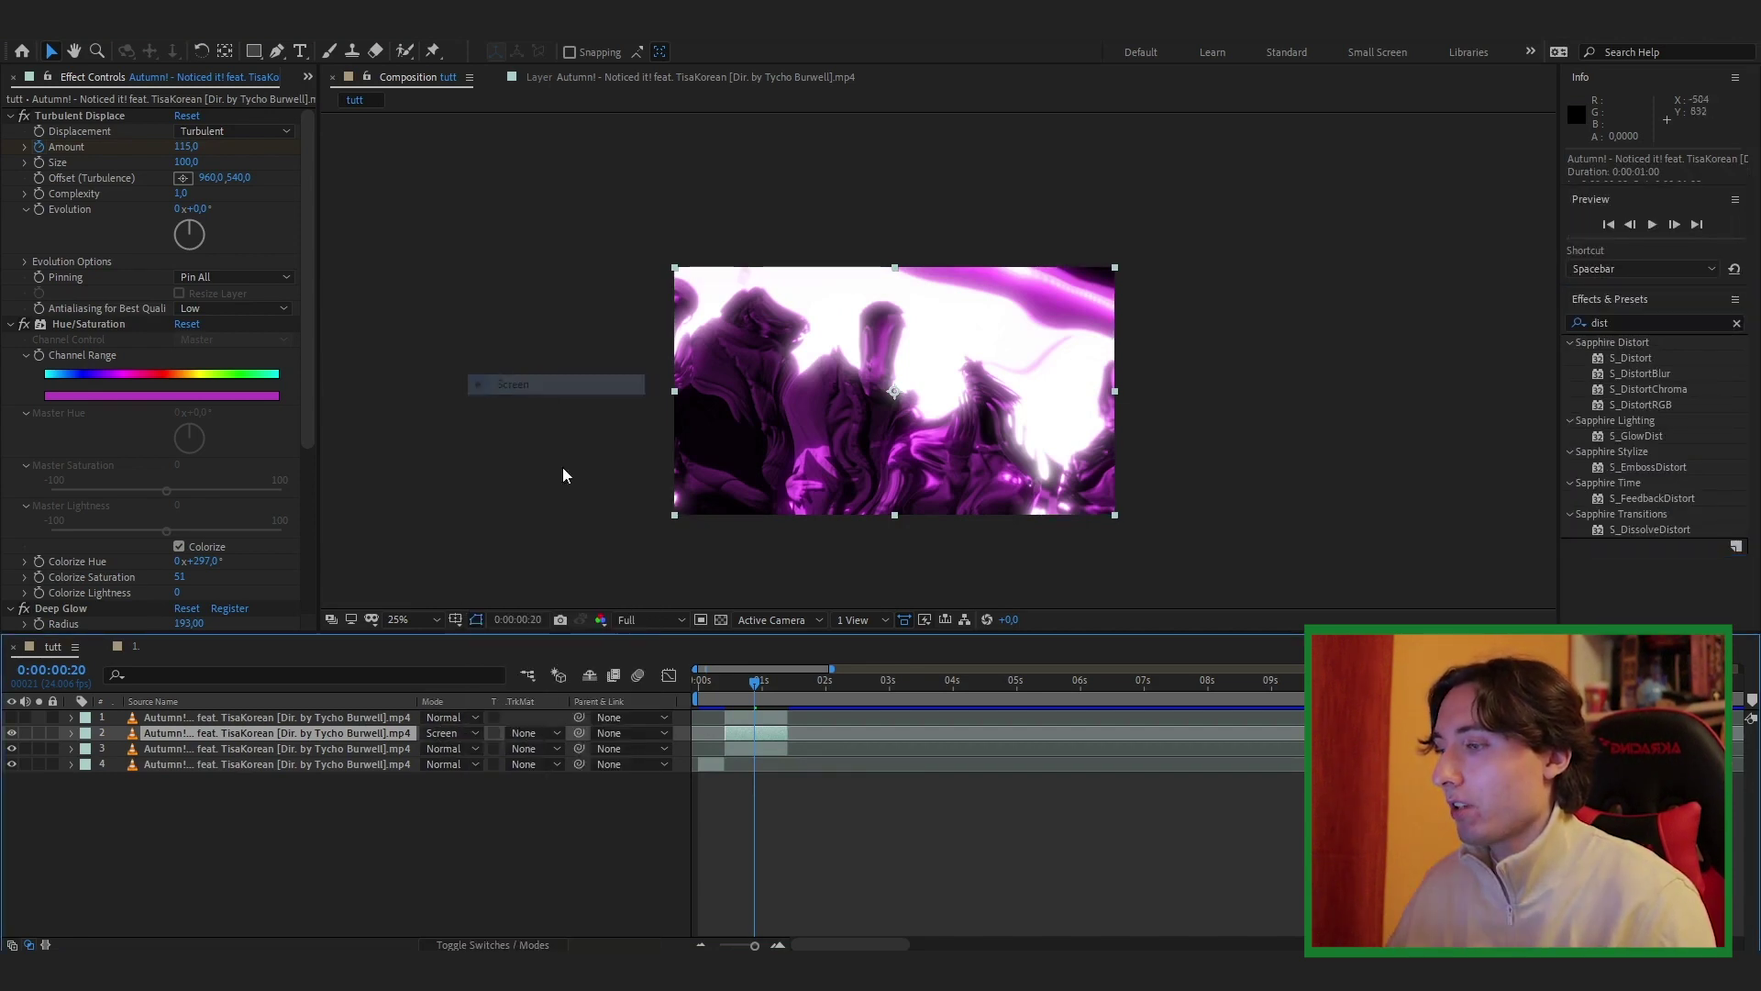
left_click_drag(1631, 357, 754, 739)
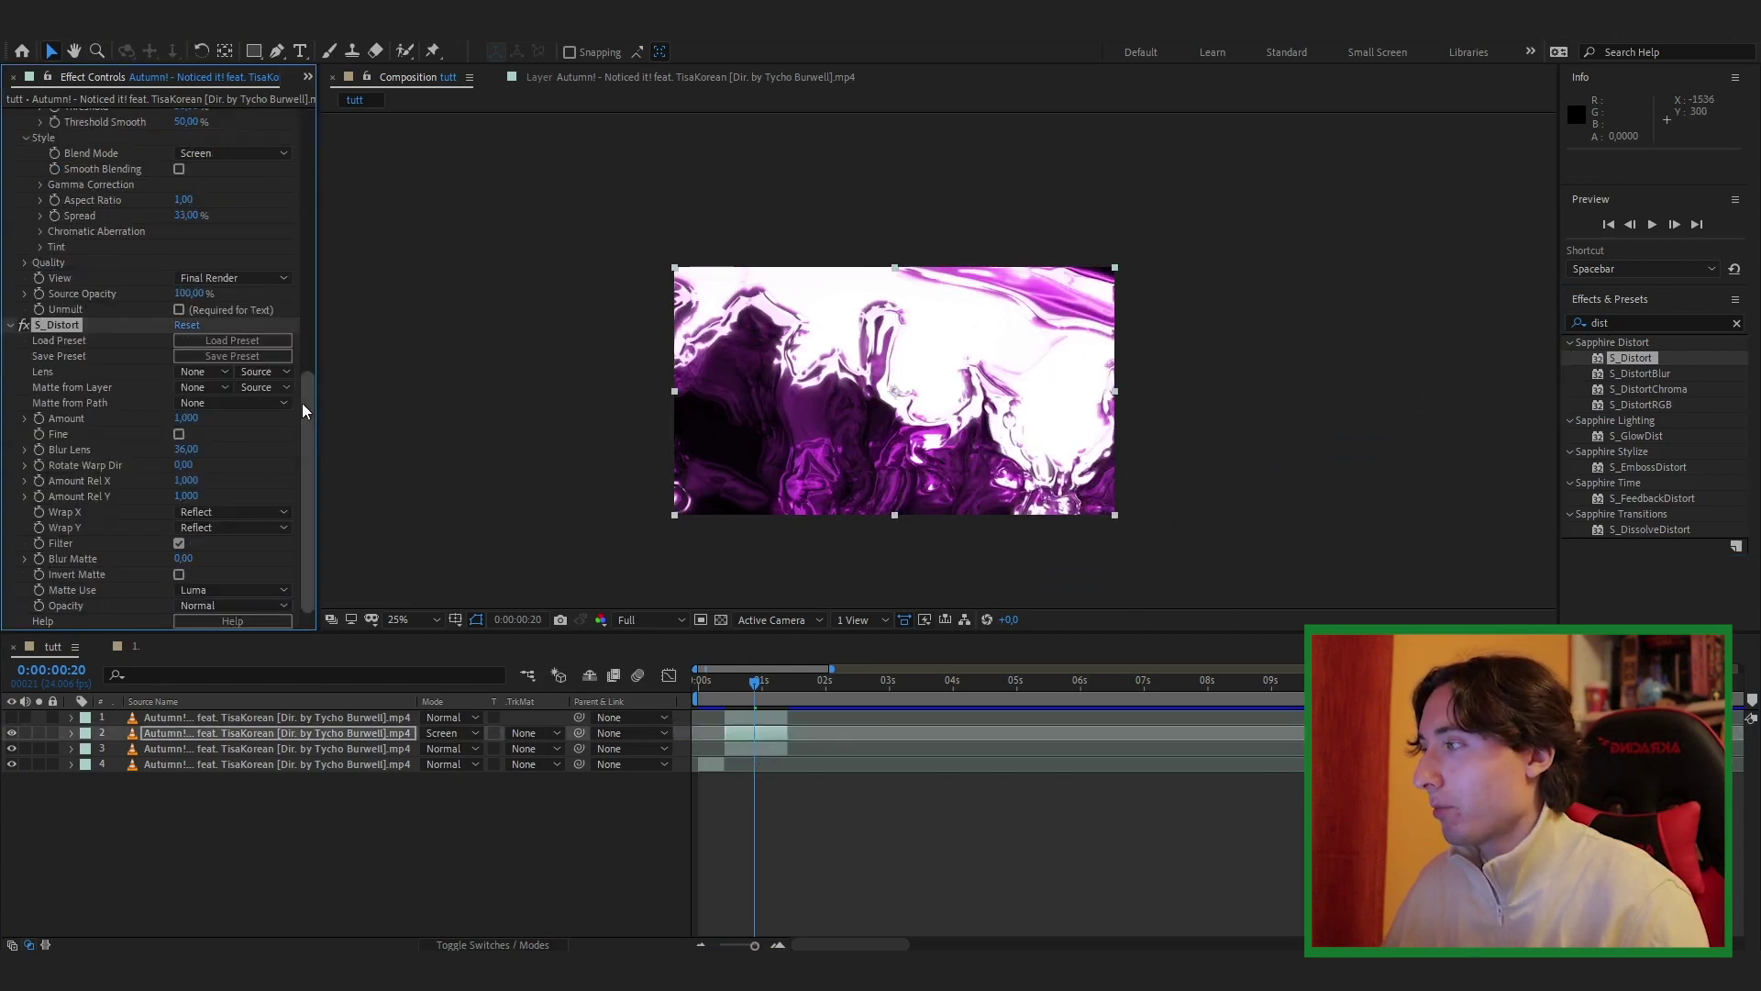
- Set the duplicate's S_Distort to Amount 0.890, Blur Lens 195 and Rotate Warp Dir 66
left_click_drag(186, 449, 323, 440)
scroll(186, 461, "up", 1)
left_click_drag(186, 462, 250, 507)
scroll(186, 507, "down", 1)
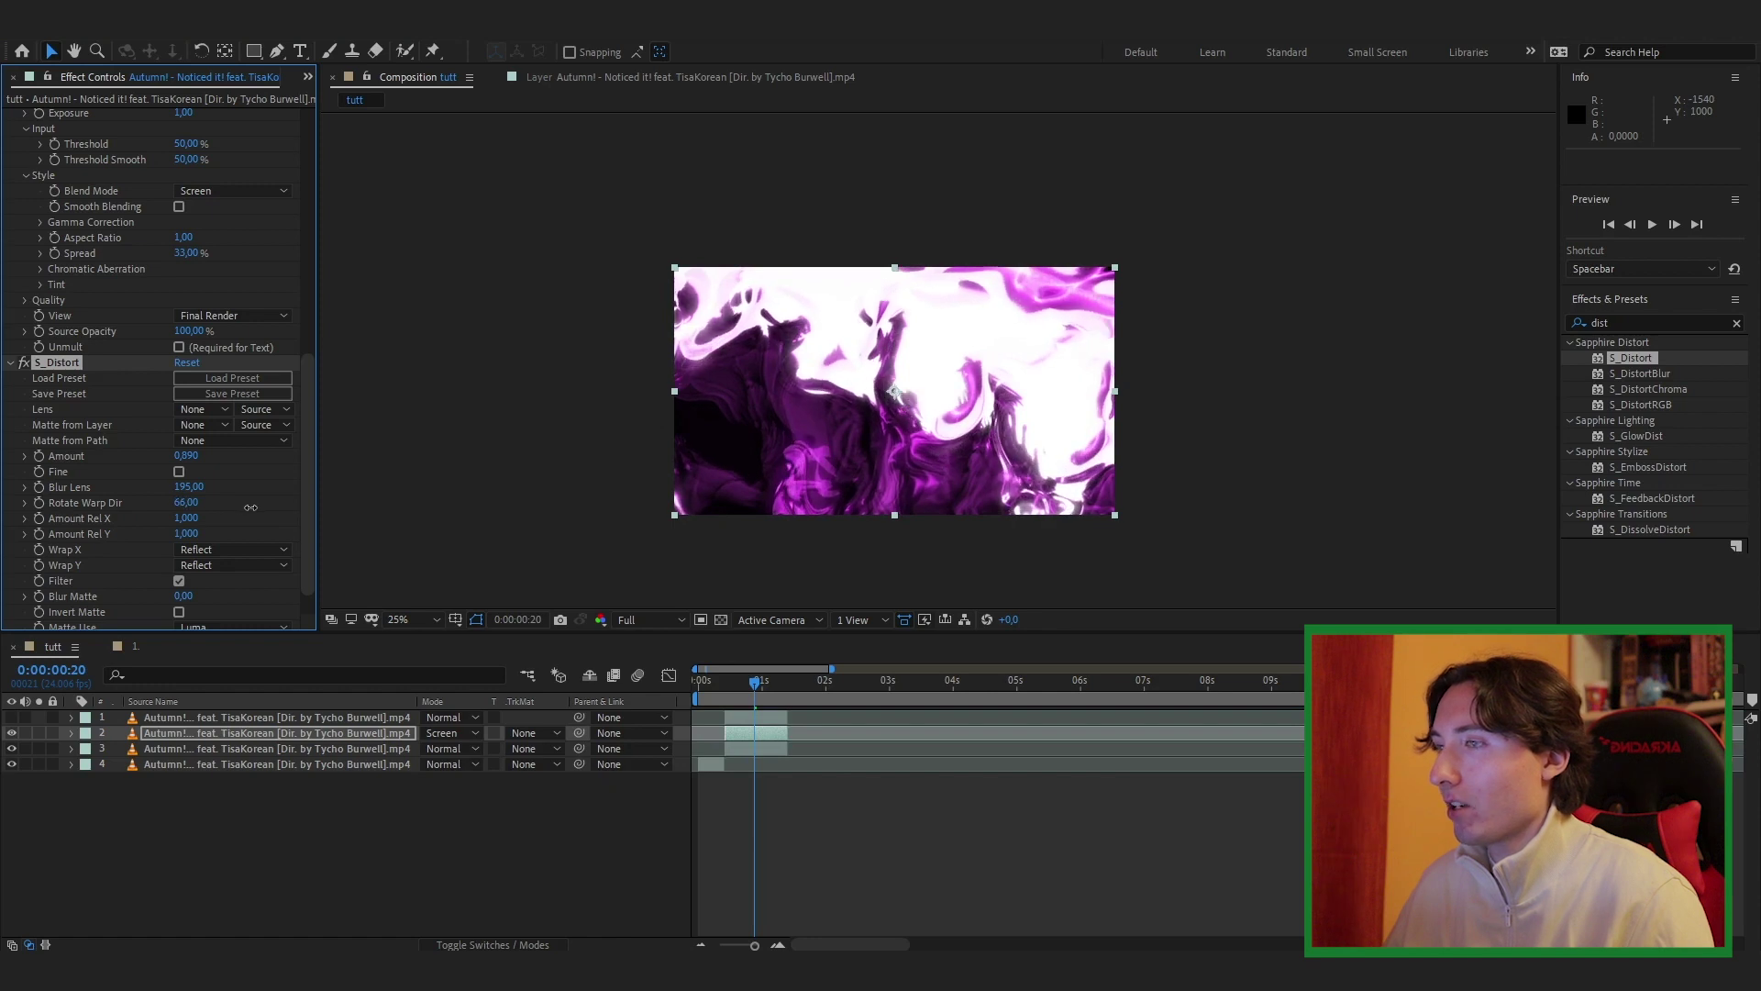
- Find Deep Glow and add another instance of it to the Screen-mode duplicate layer
left_click(240, 733)
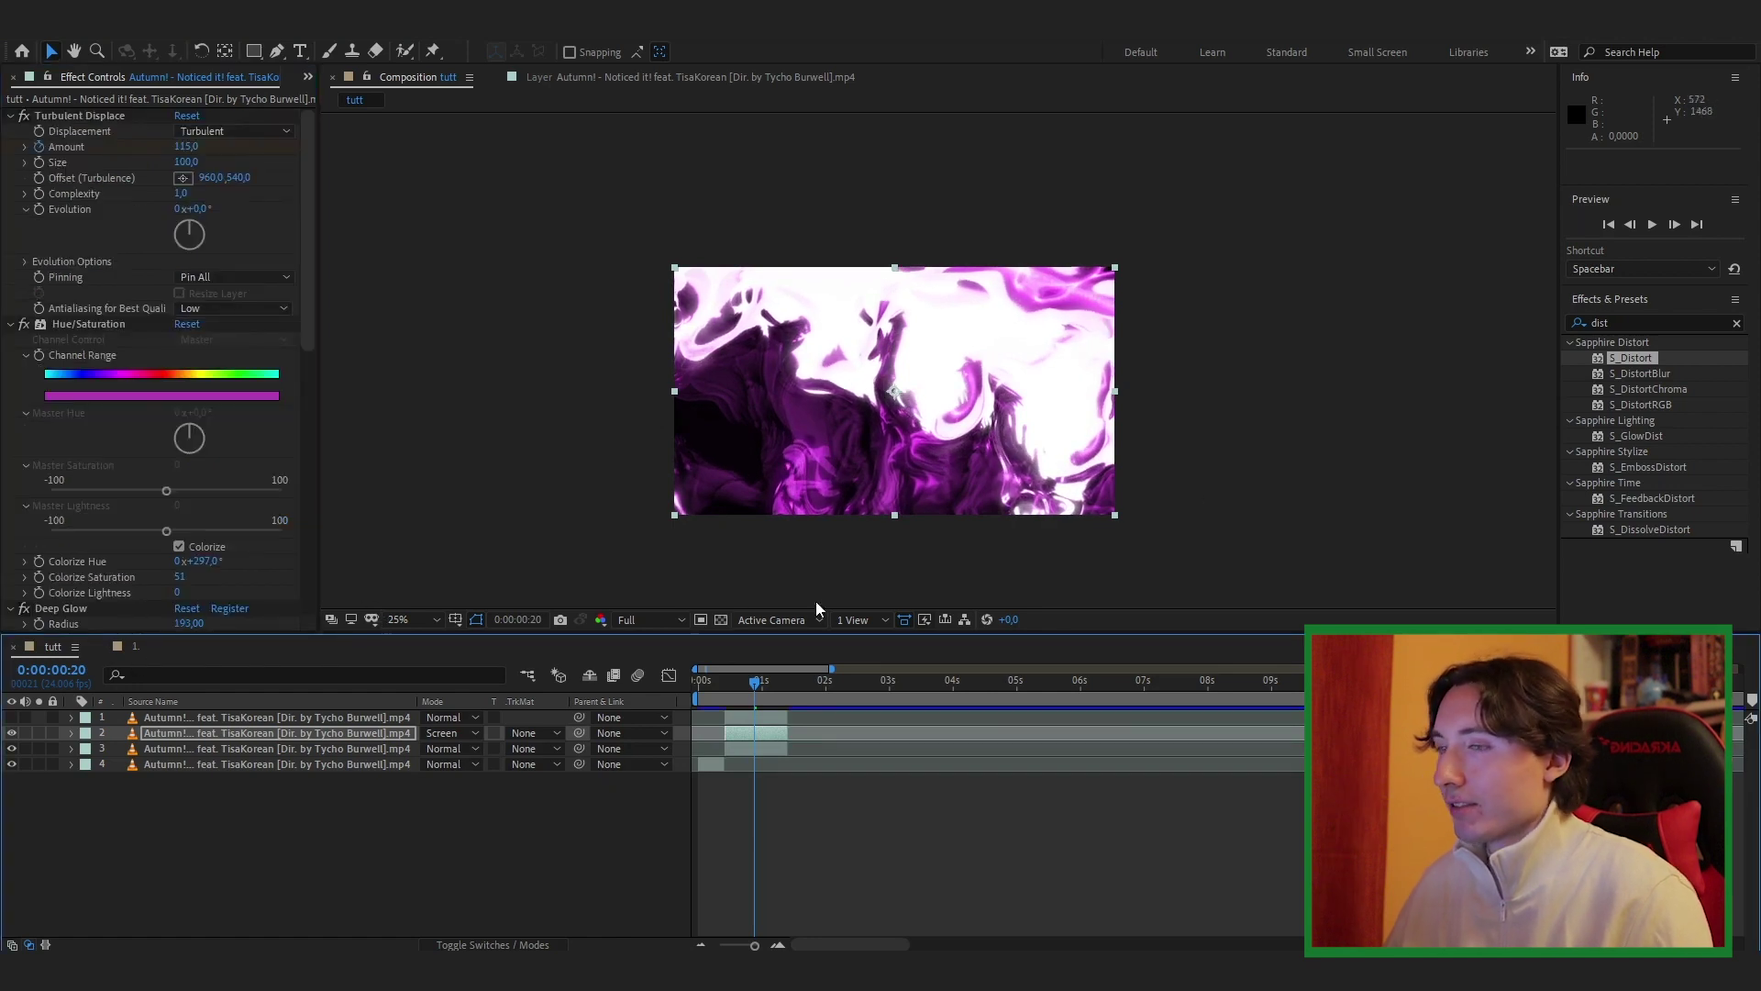
left_click(1660, 322)
type("deep")
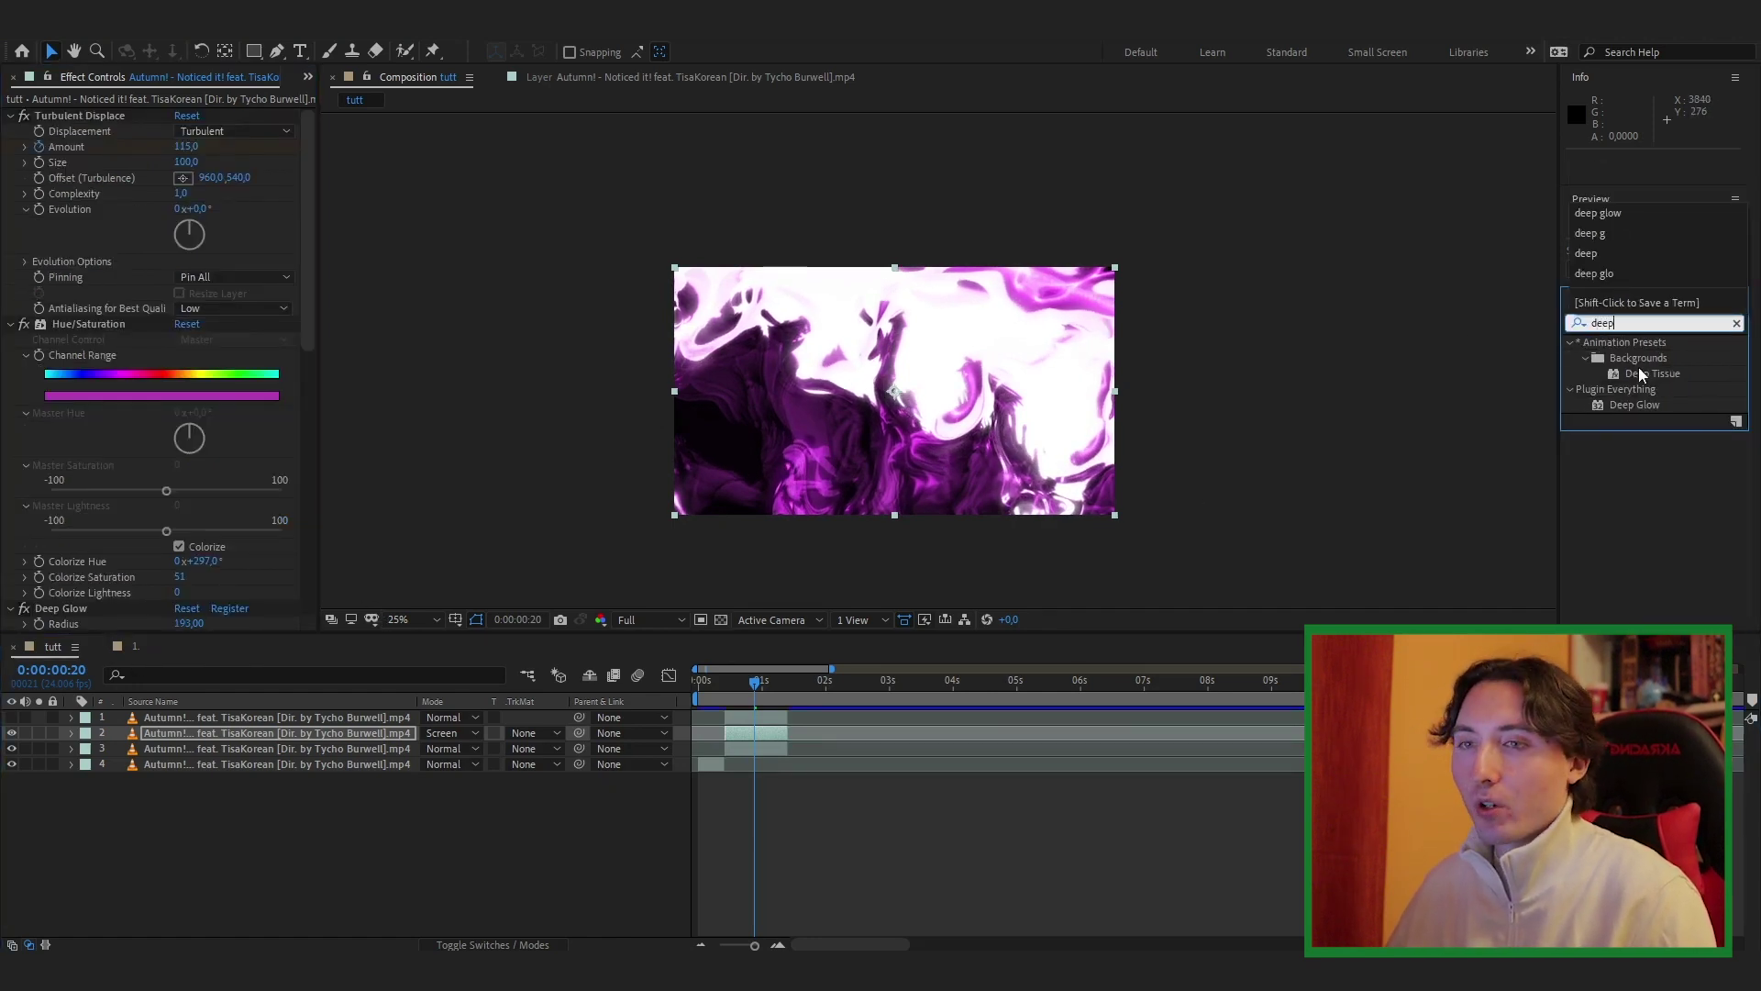
left_click_drag(1635, 407, 761, 732)
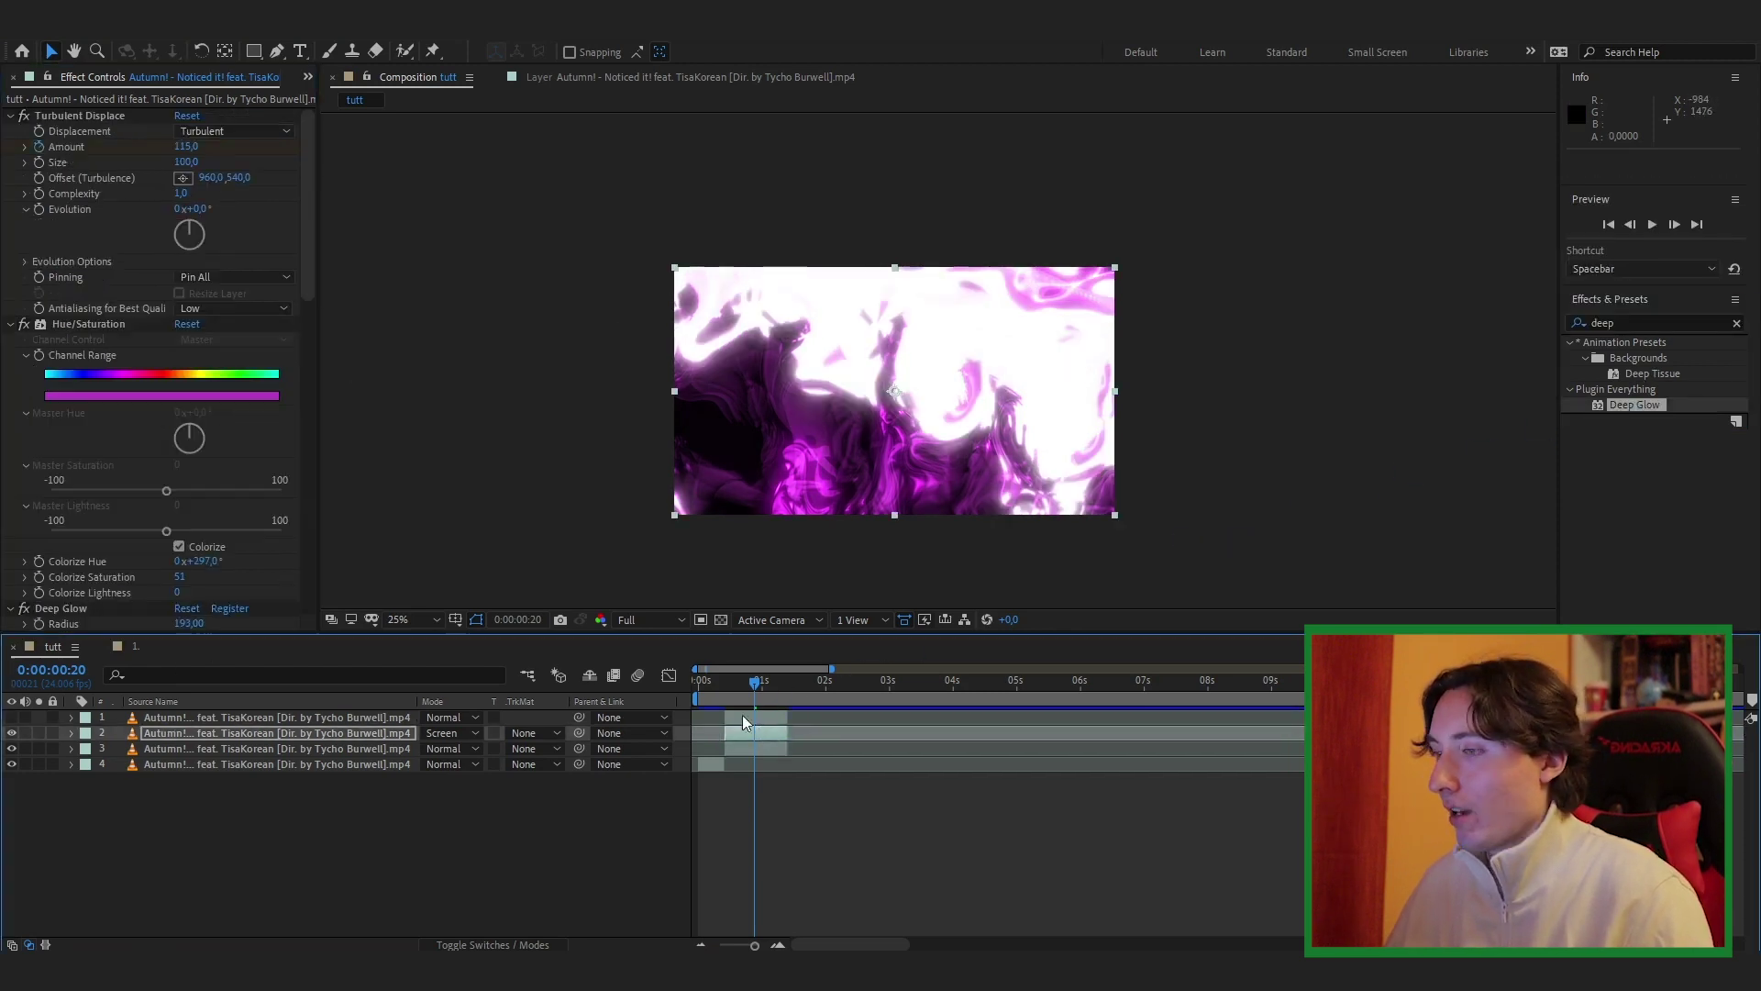
- Shift the rotoscoped performer layer one frame earlier in the timeline and scrub over its start
left_click(752, 721)
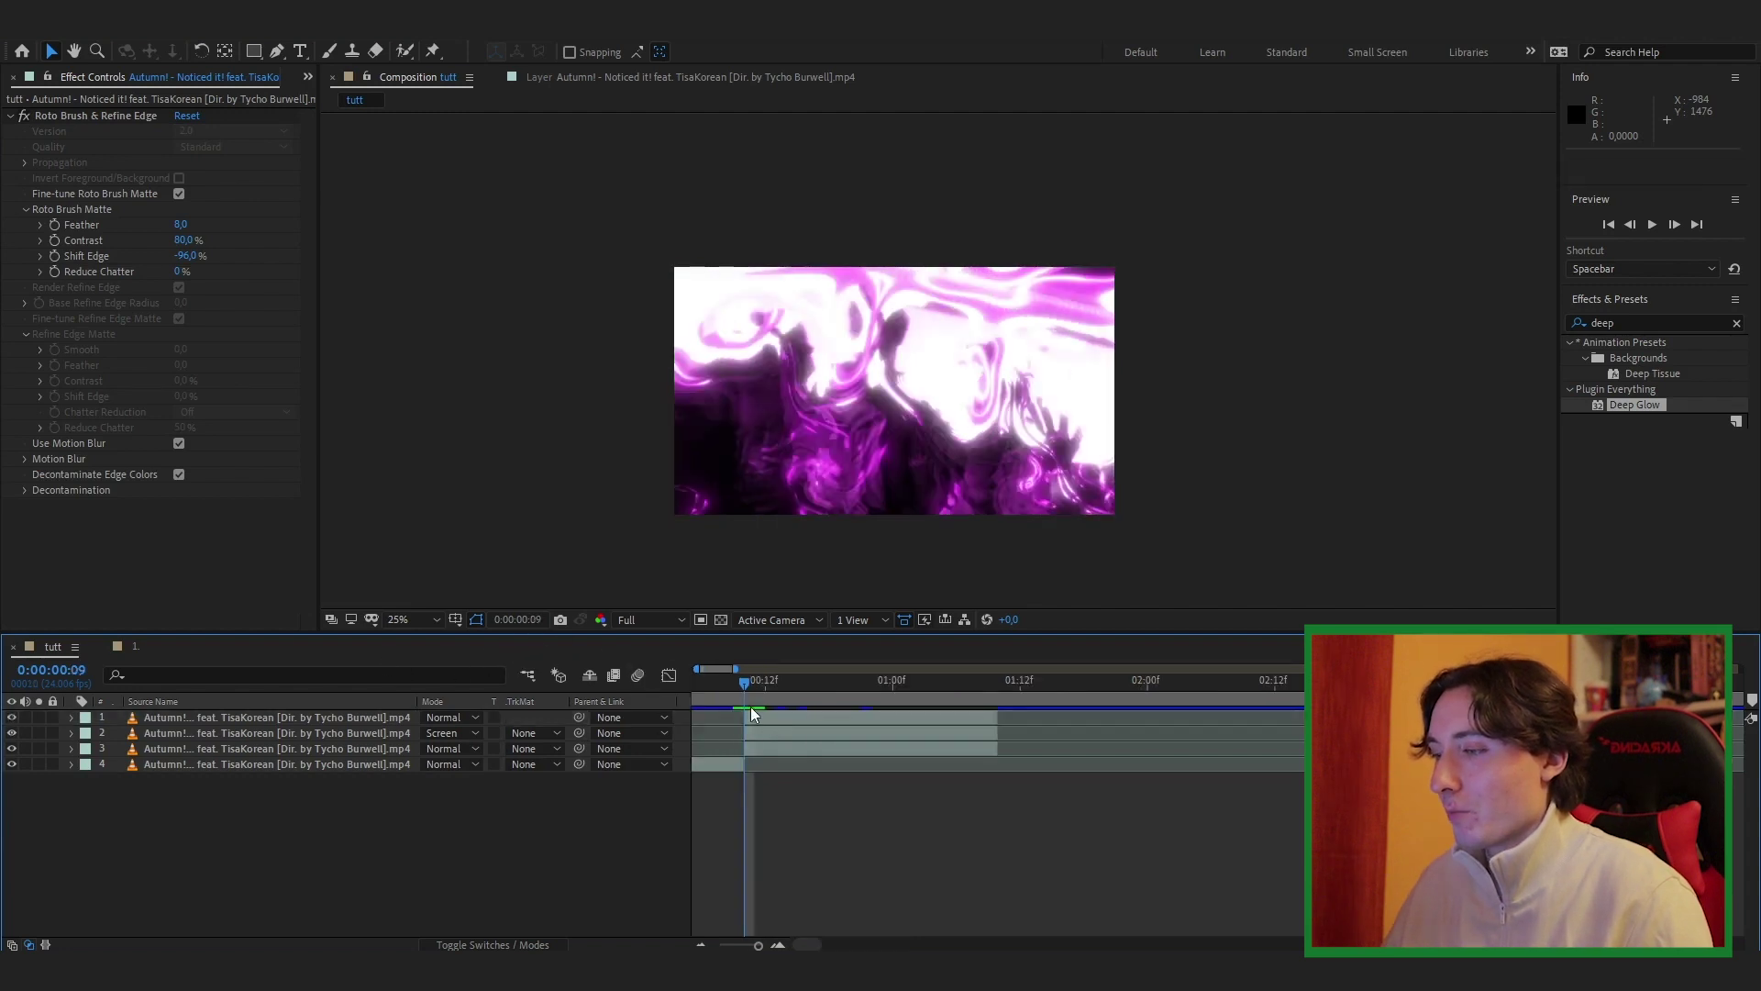
left_click(759, 715)
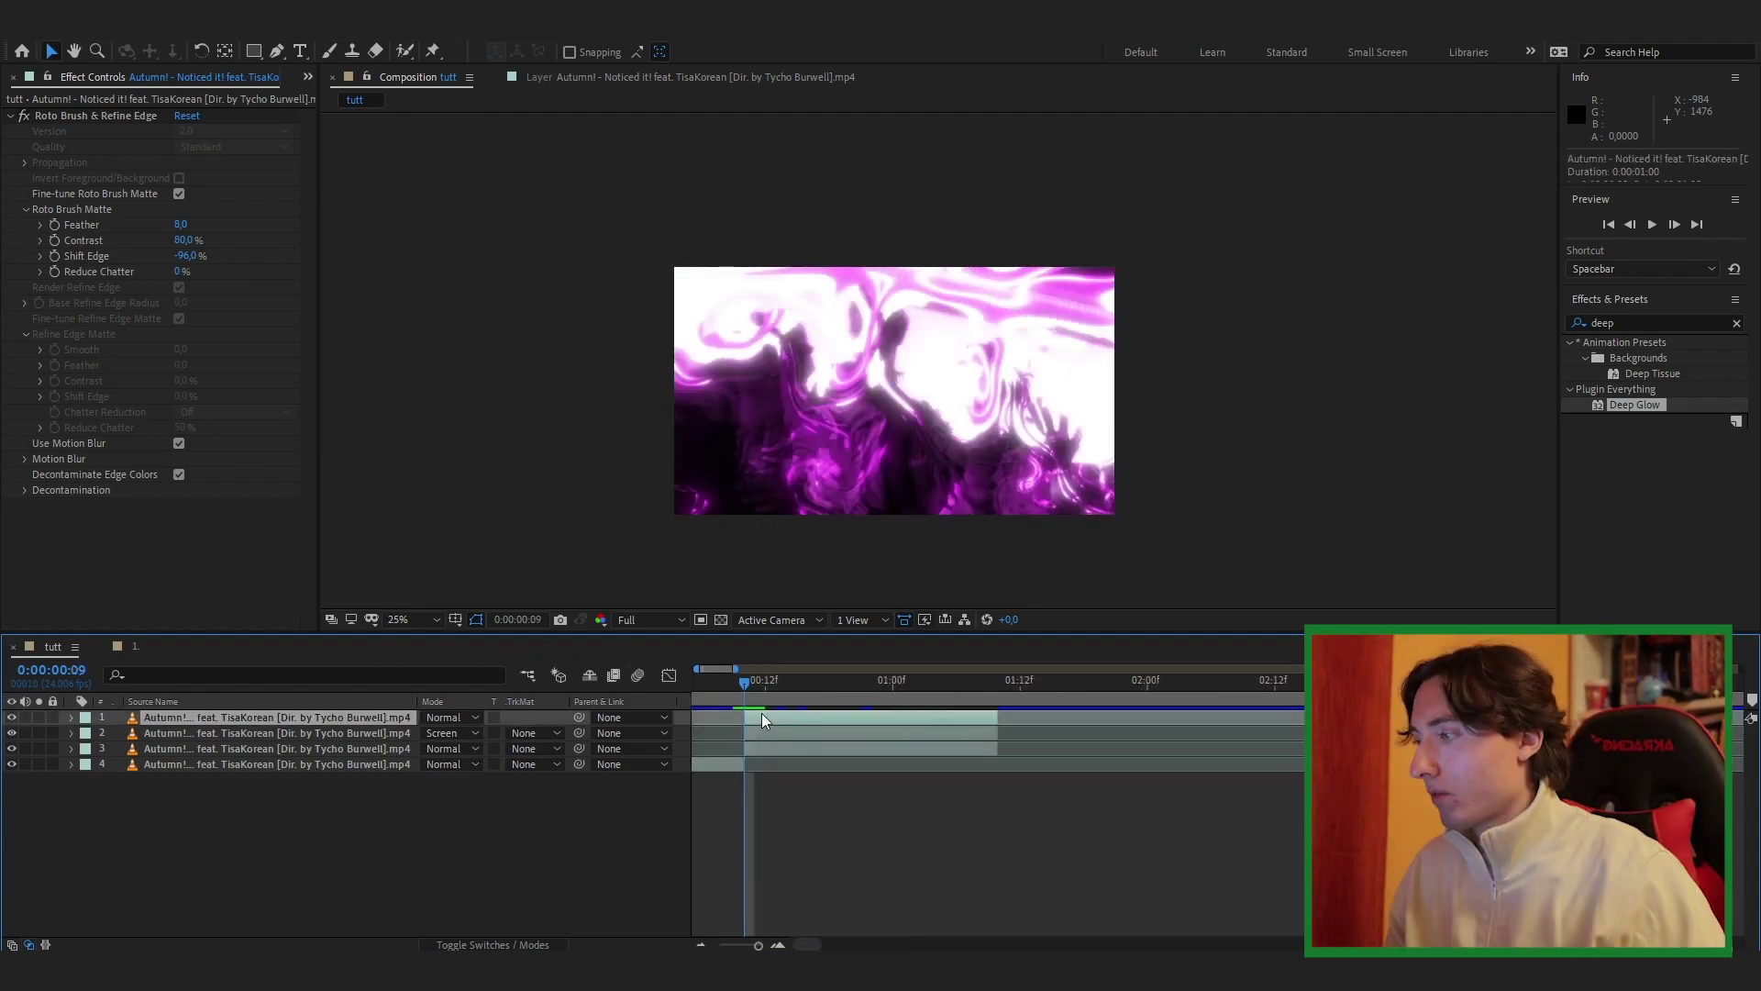
mouse_move(760, 716)
left_mouse_down()
mouse_move(721, 690)
mouse_move(776, 697)
mouse_move(779, 716)
left_mouse_up()
left_click(733, 686)
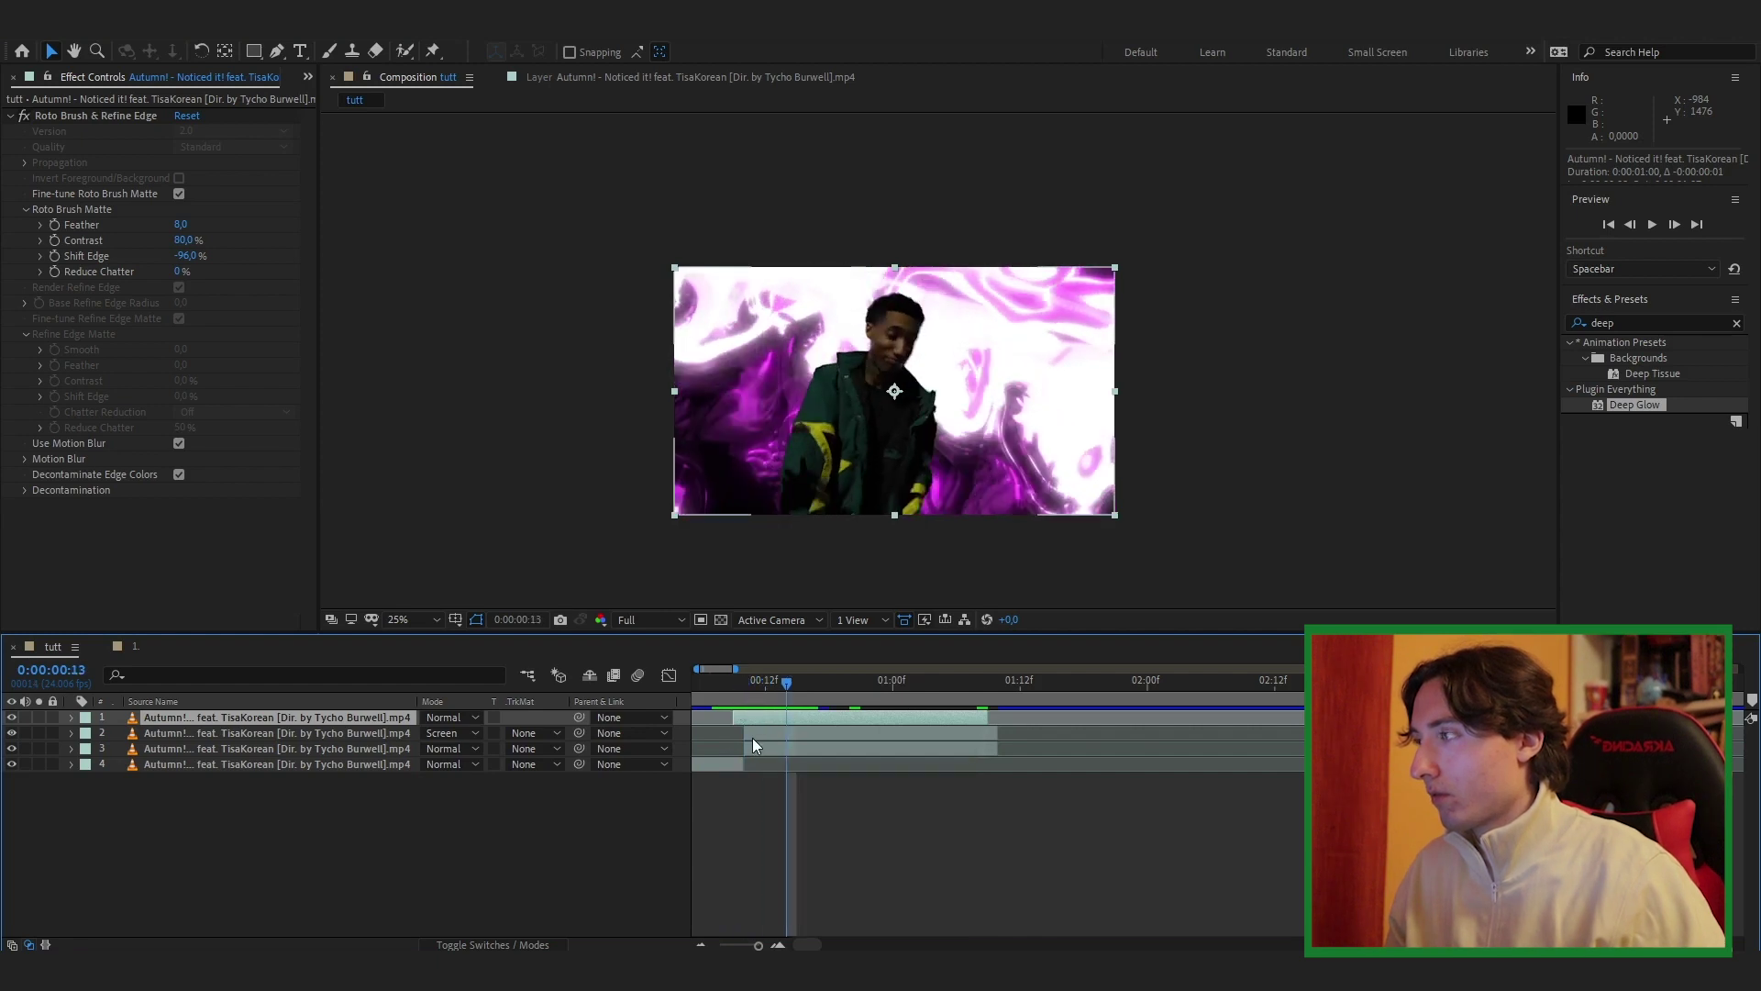
- Pre-compose all four layers into Pre-comp 1, moving all attributes into the new composition
left_click(814, 784)
key("Home")
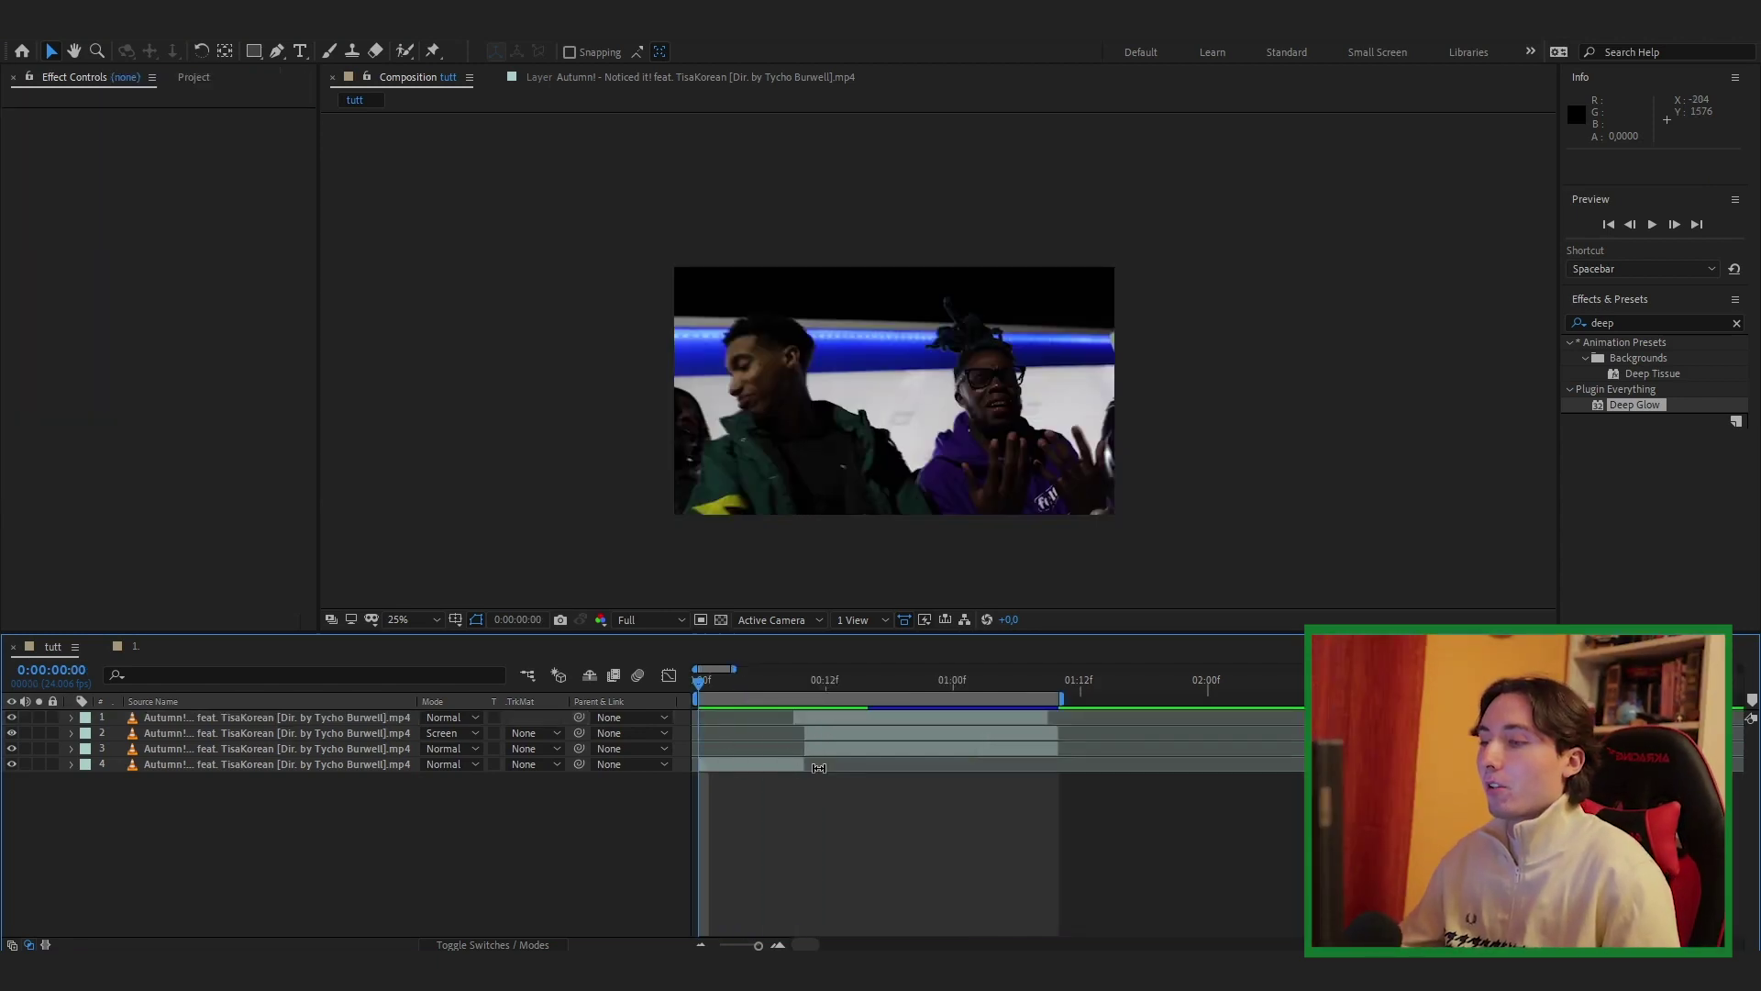
left_click(818, 720)
left_click(769, 761, "shift")
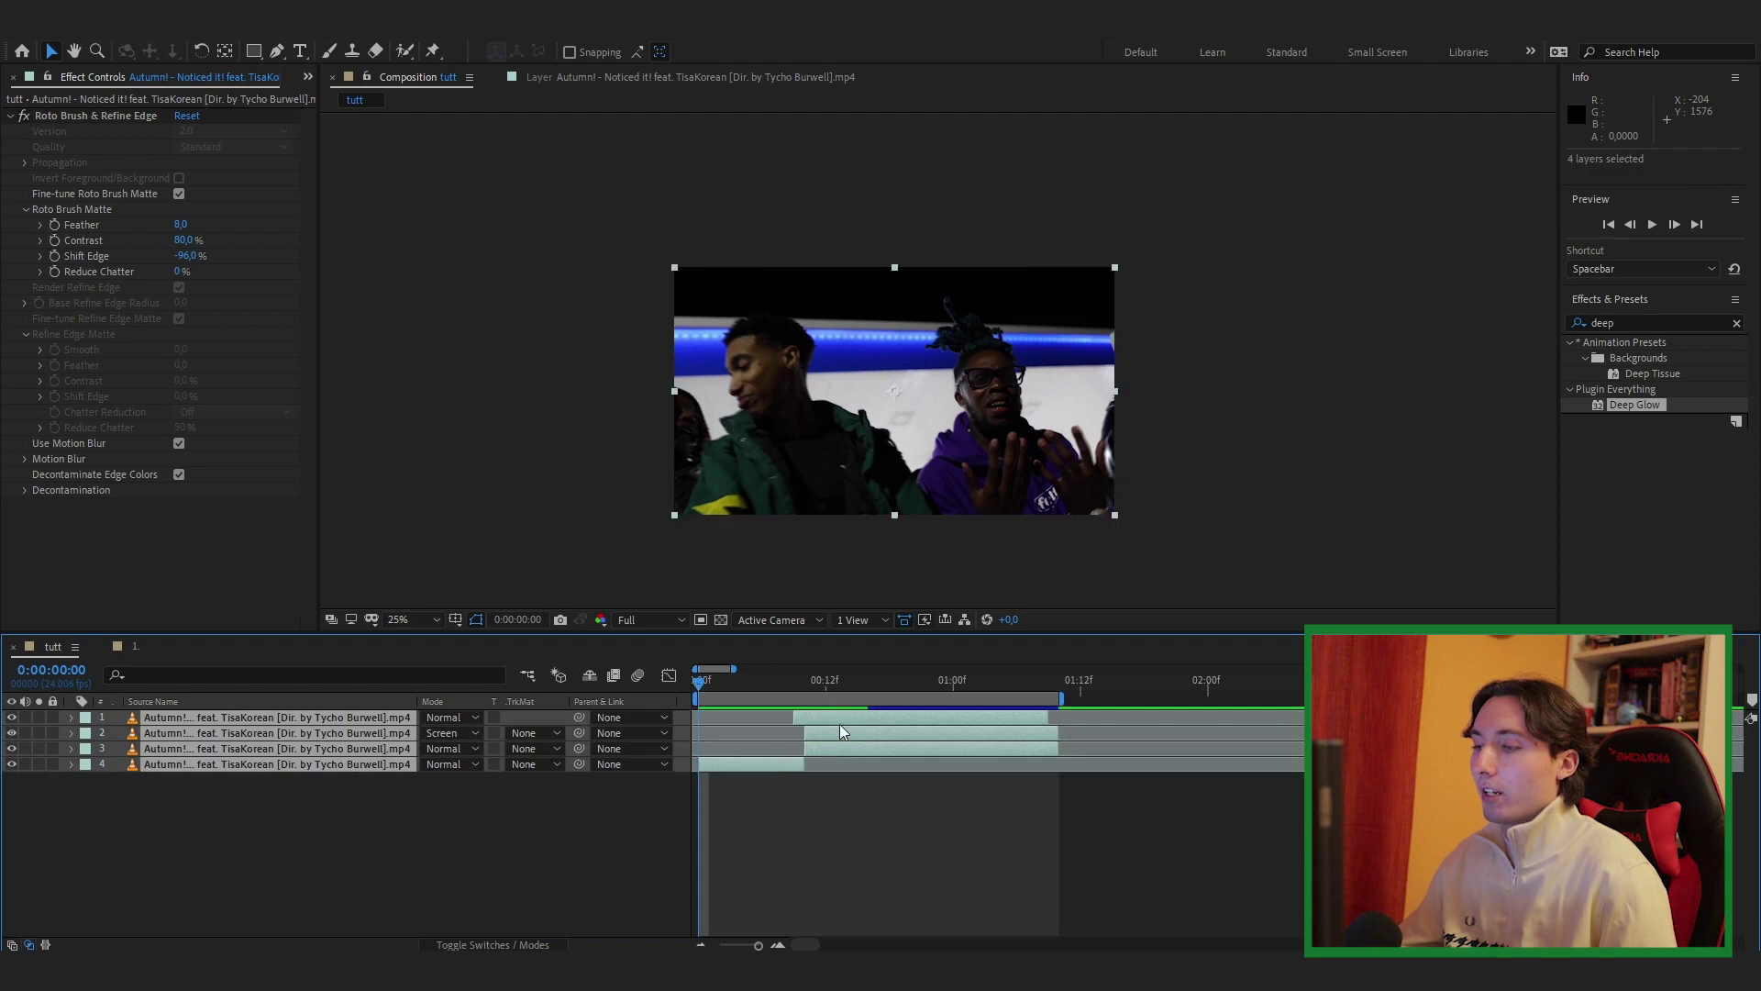
right_click(839, 724)
left_click(881, 619)
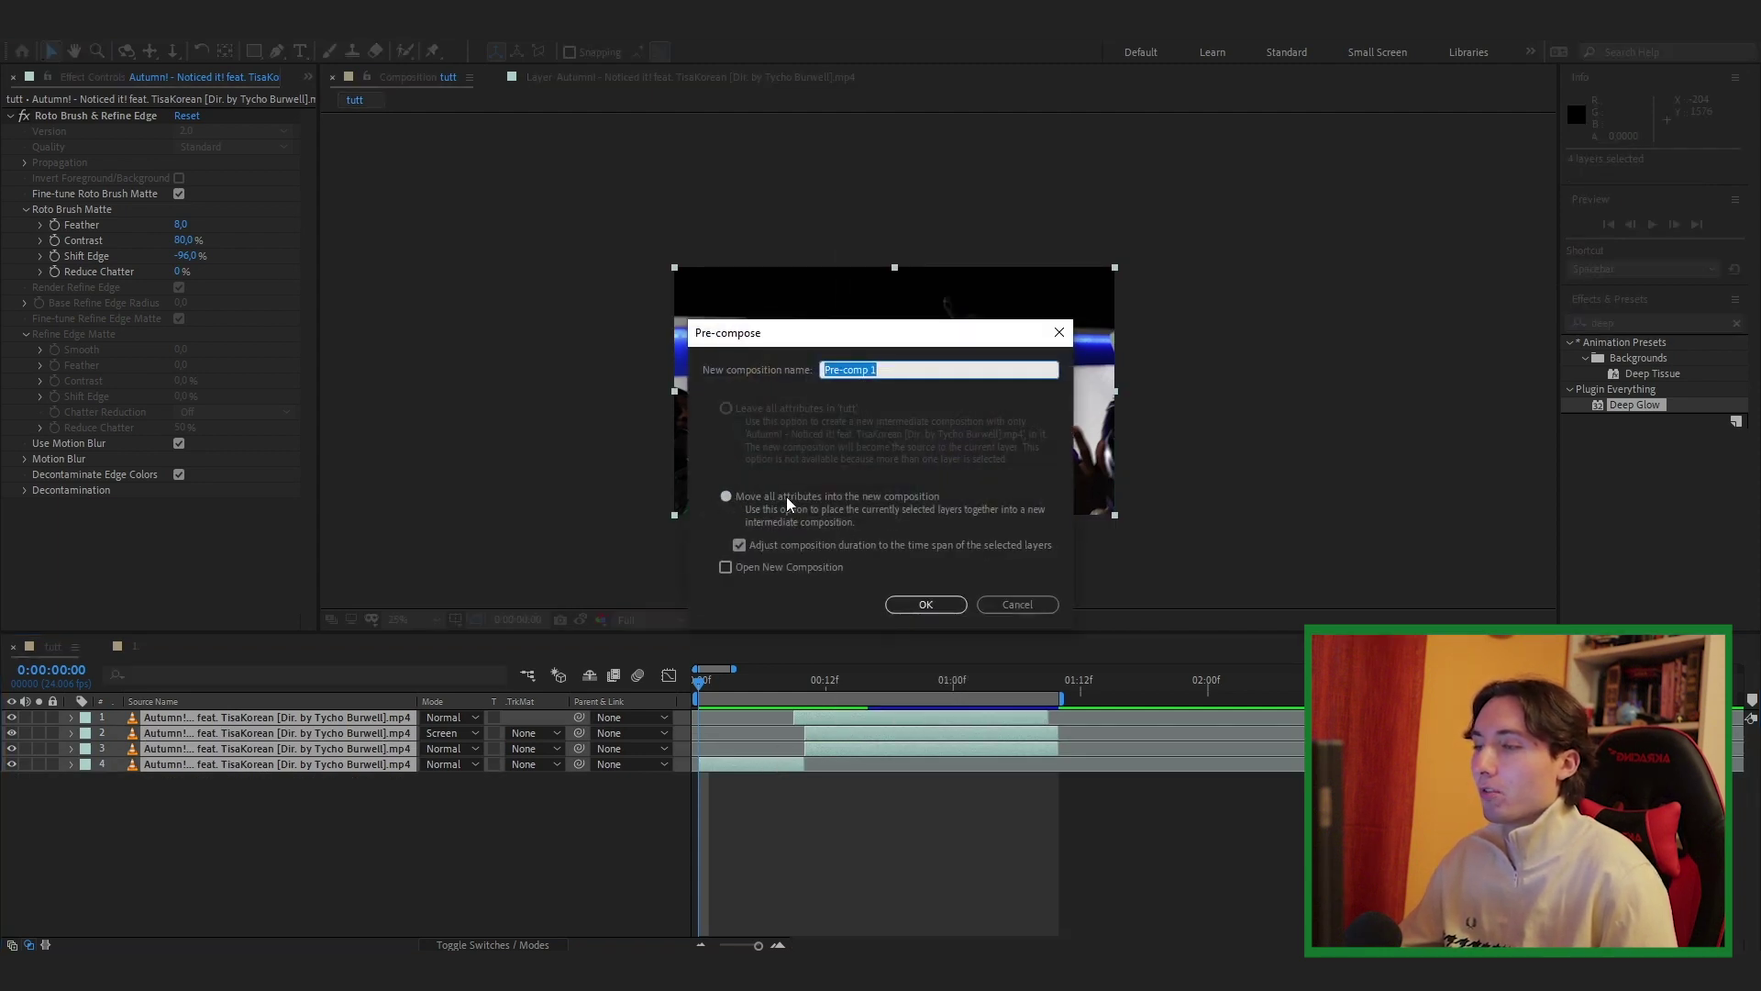
left_click(940, 606)
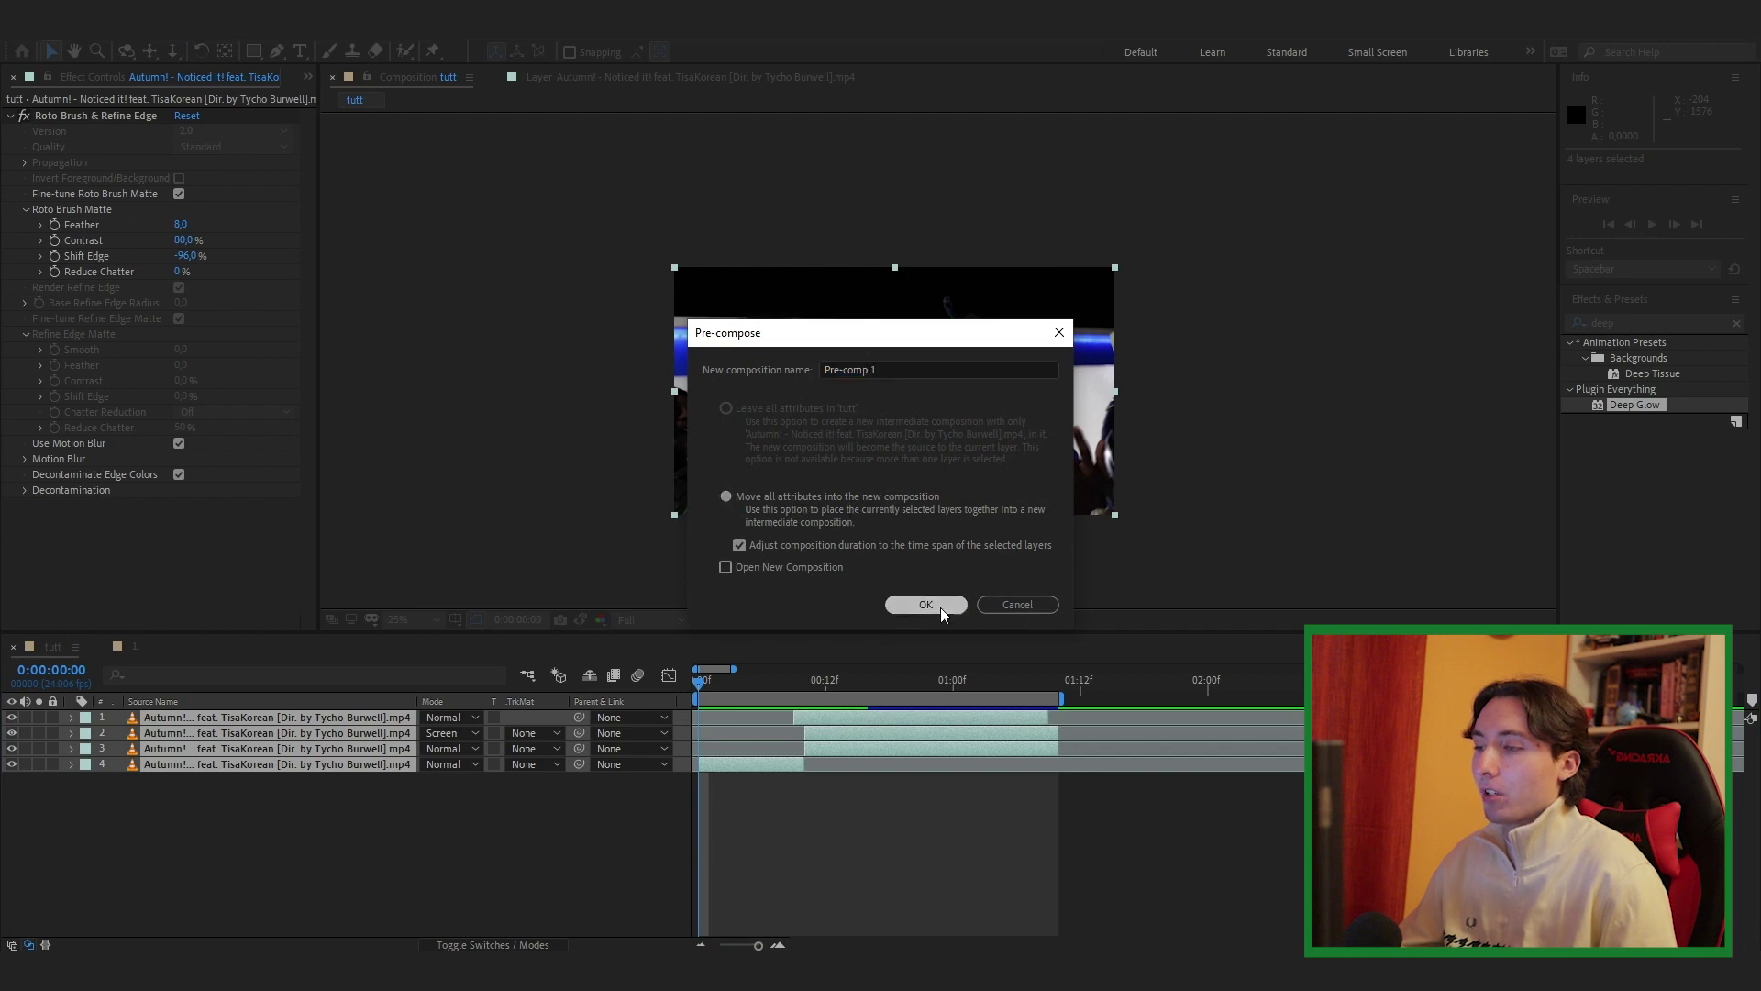
- Find the Sapphire S_Glow effect and apply it to Pre-comp 1
left_click(1647, 321)
type("low")
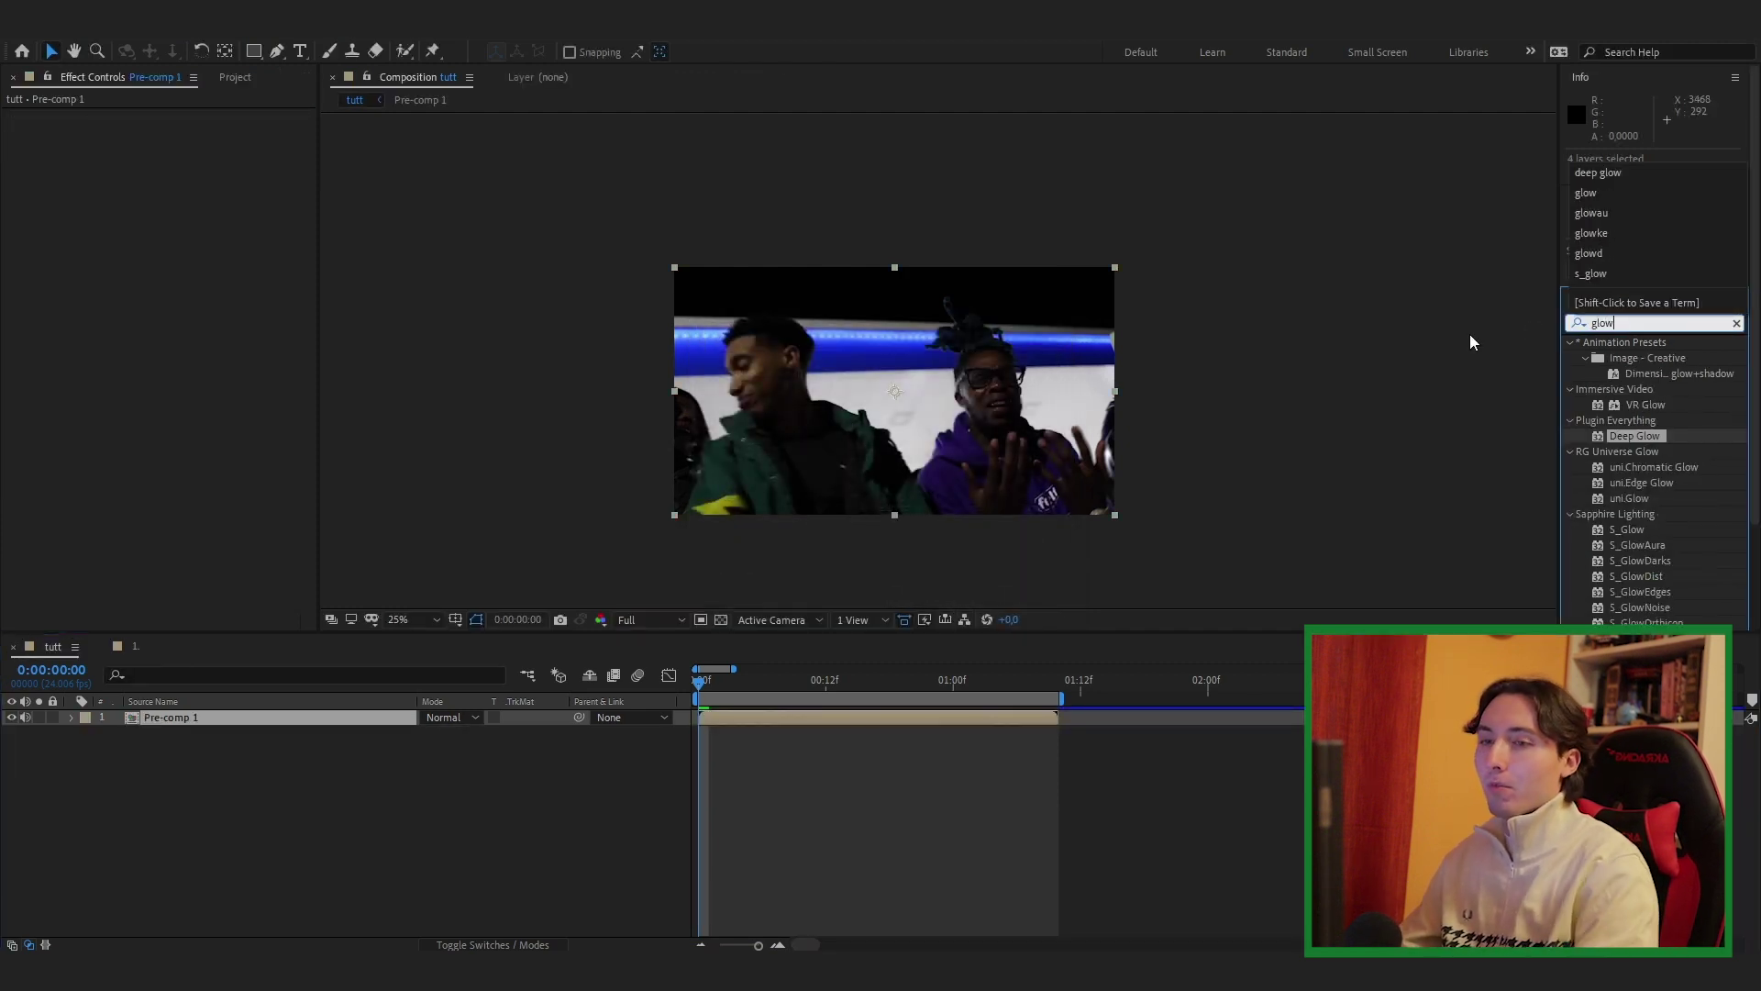
left_click_drag(1637, 530, 800, 677)
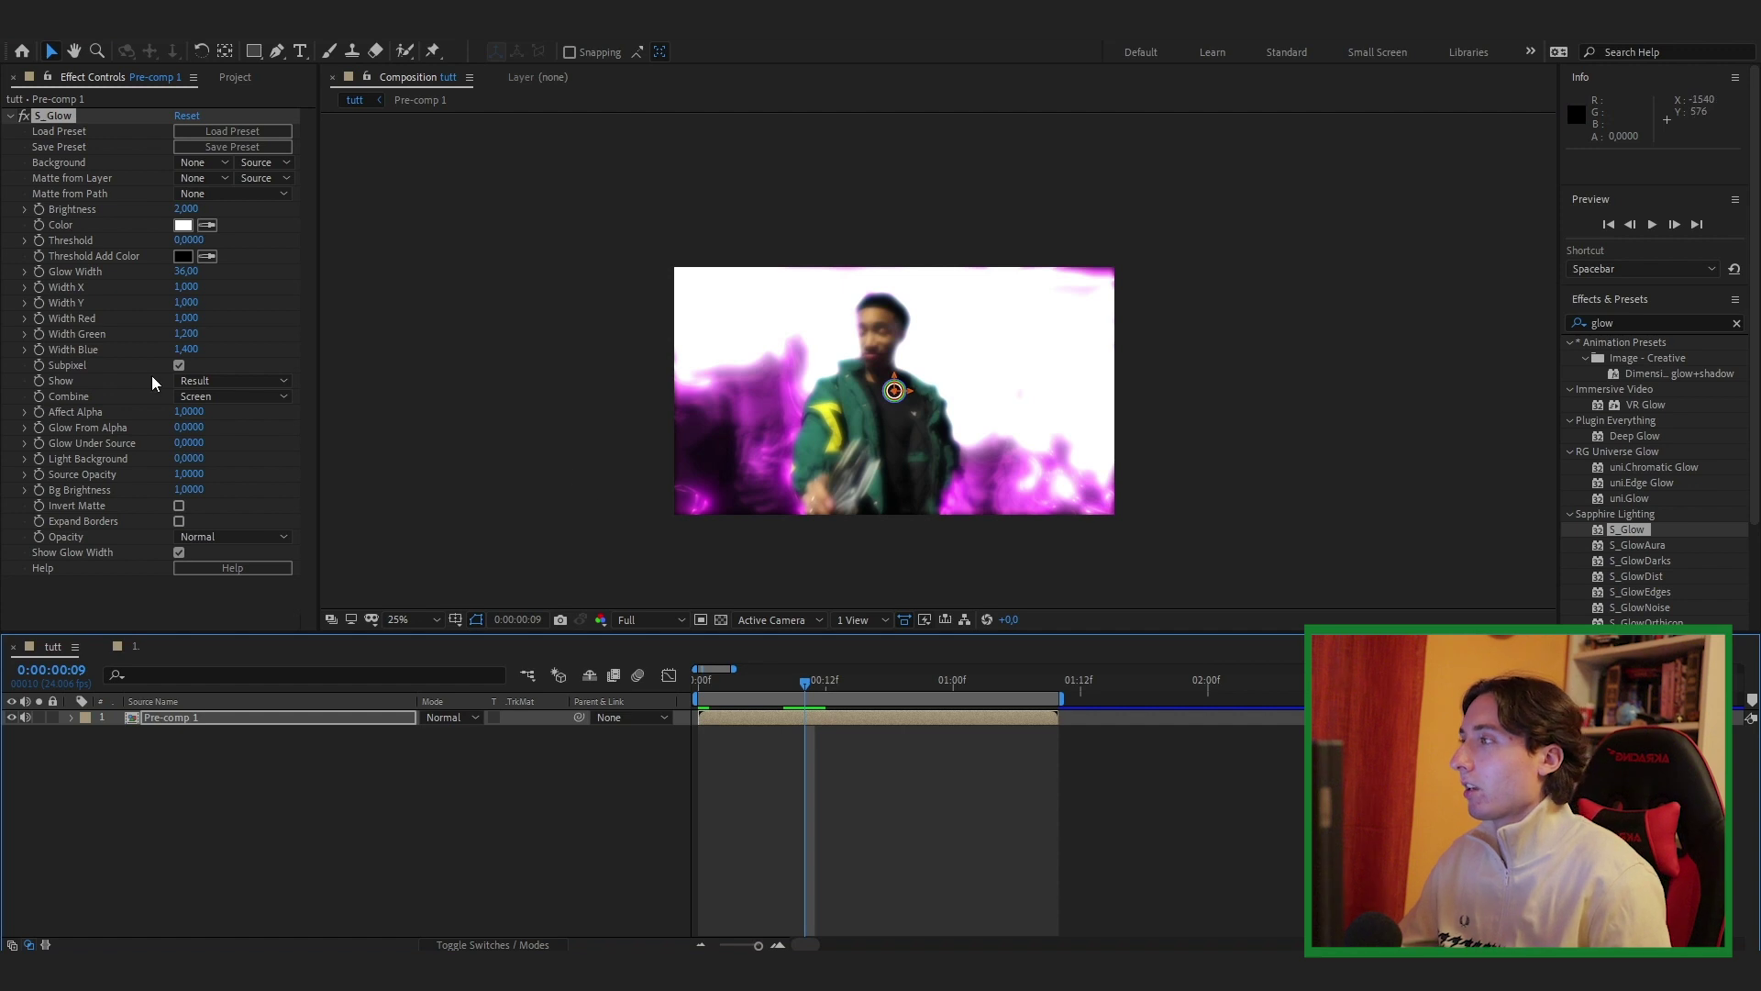
- Keyframe the S_Glow Brightness at 2 at 0:00:00:09 and at 0 three frames earlier, at 0:00:00:06
left_click(36, 211)
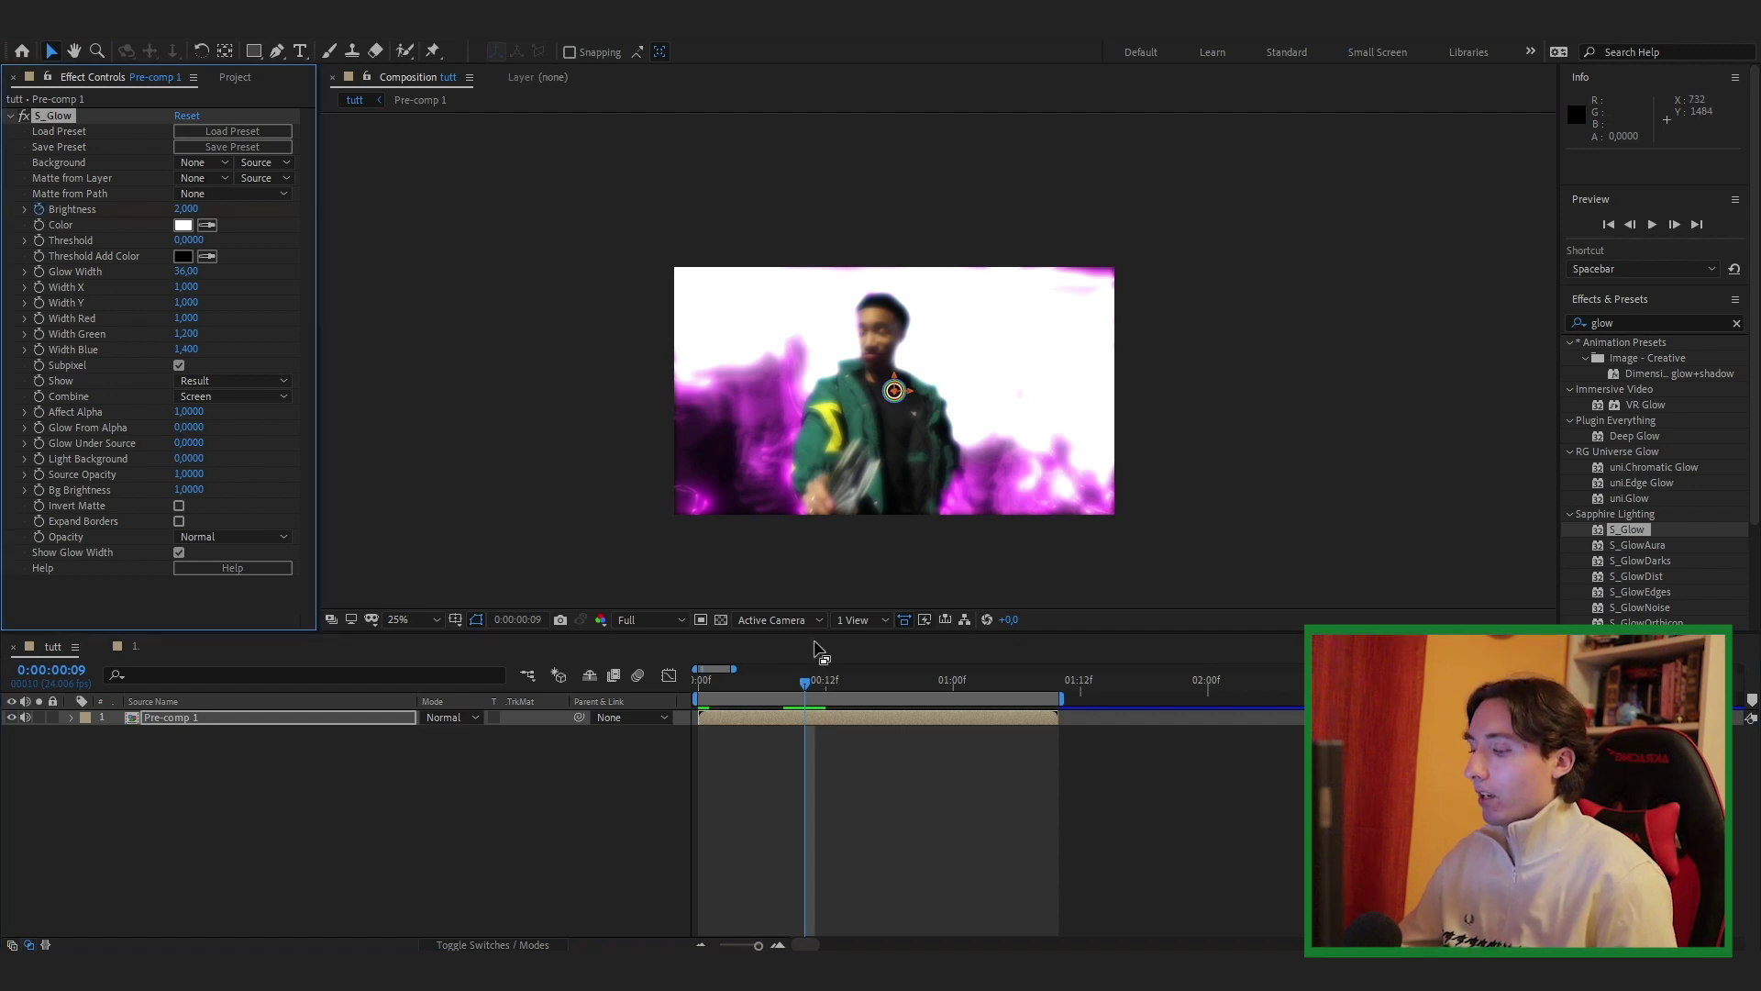
key("Page_Up")
key("Page_Up")
key("Page_Up")
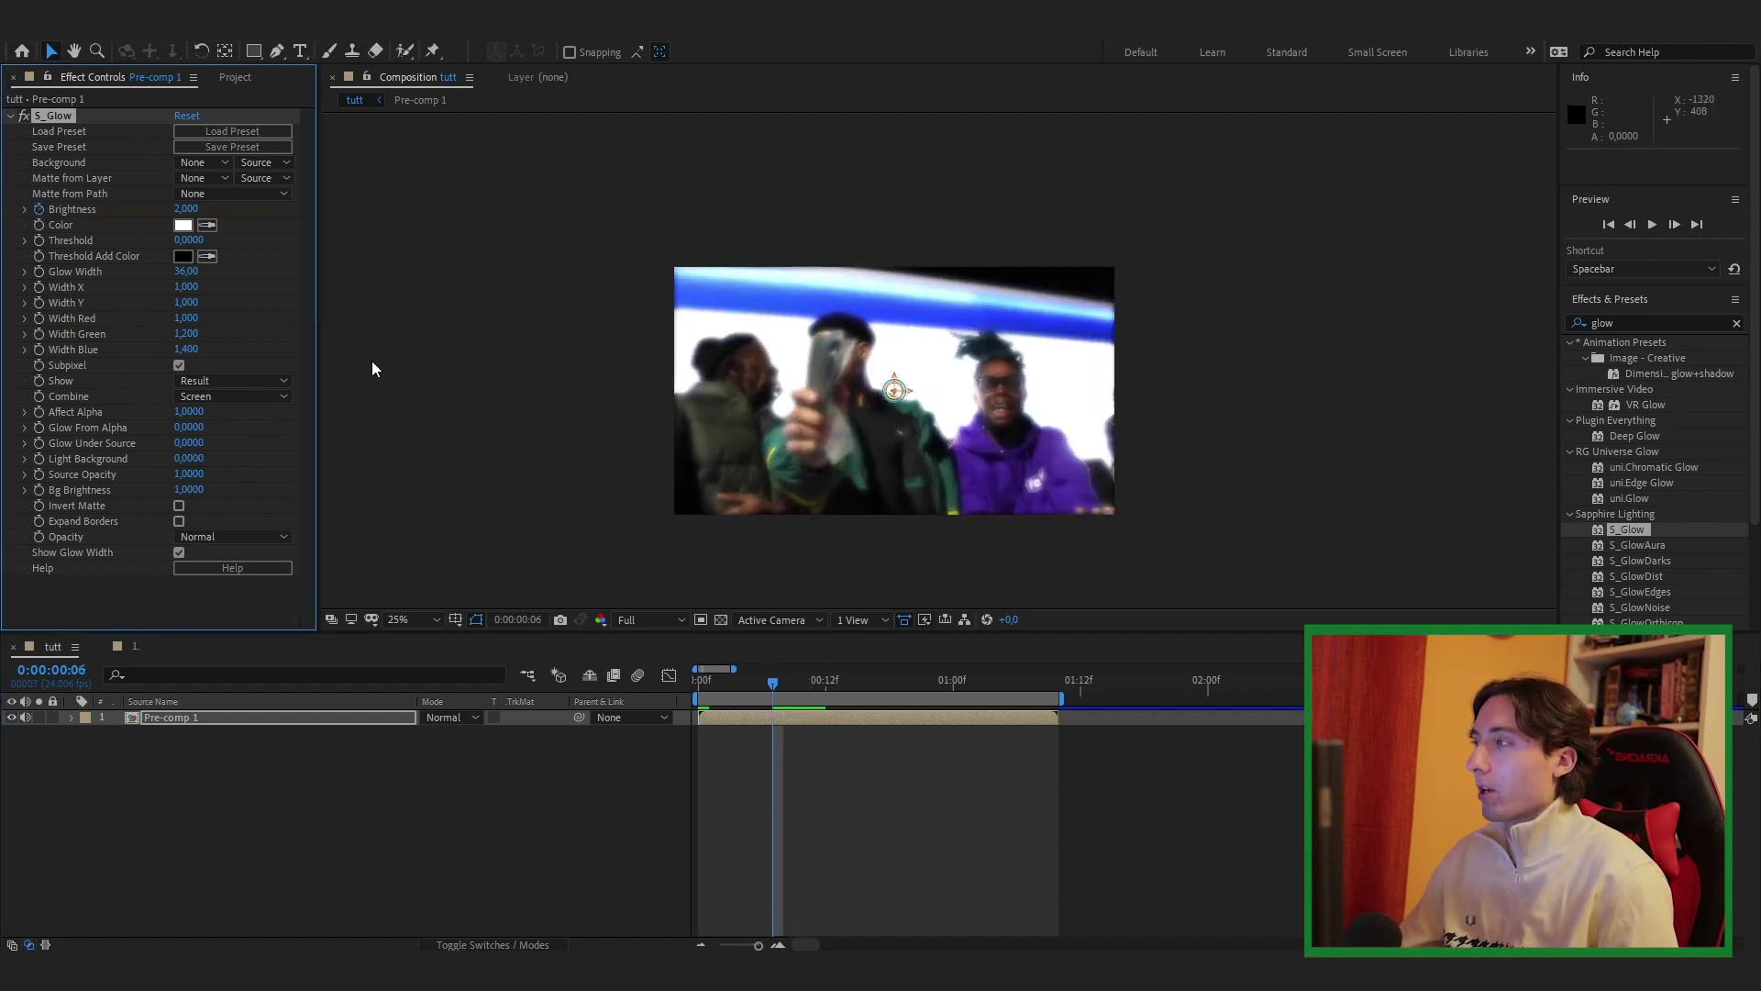
left_click(188, 209)
type("0")
key("Return")
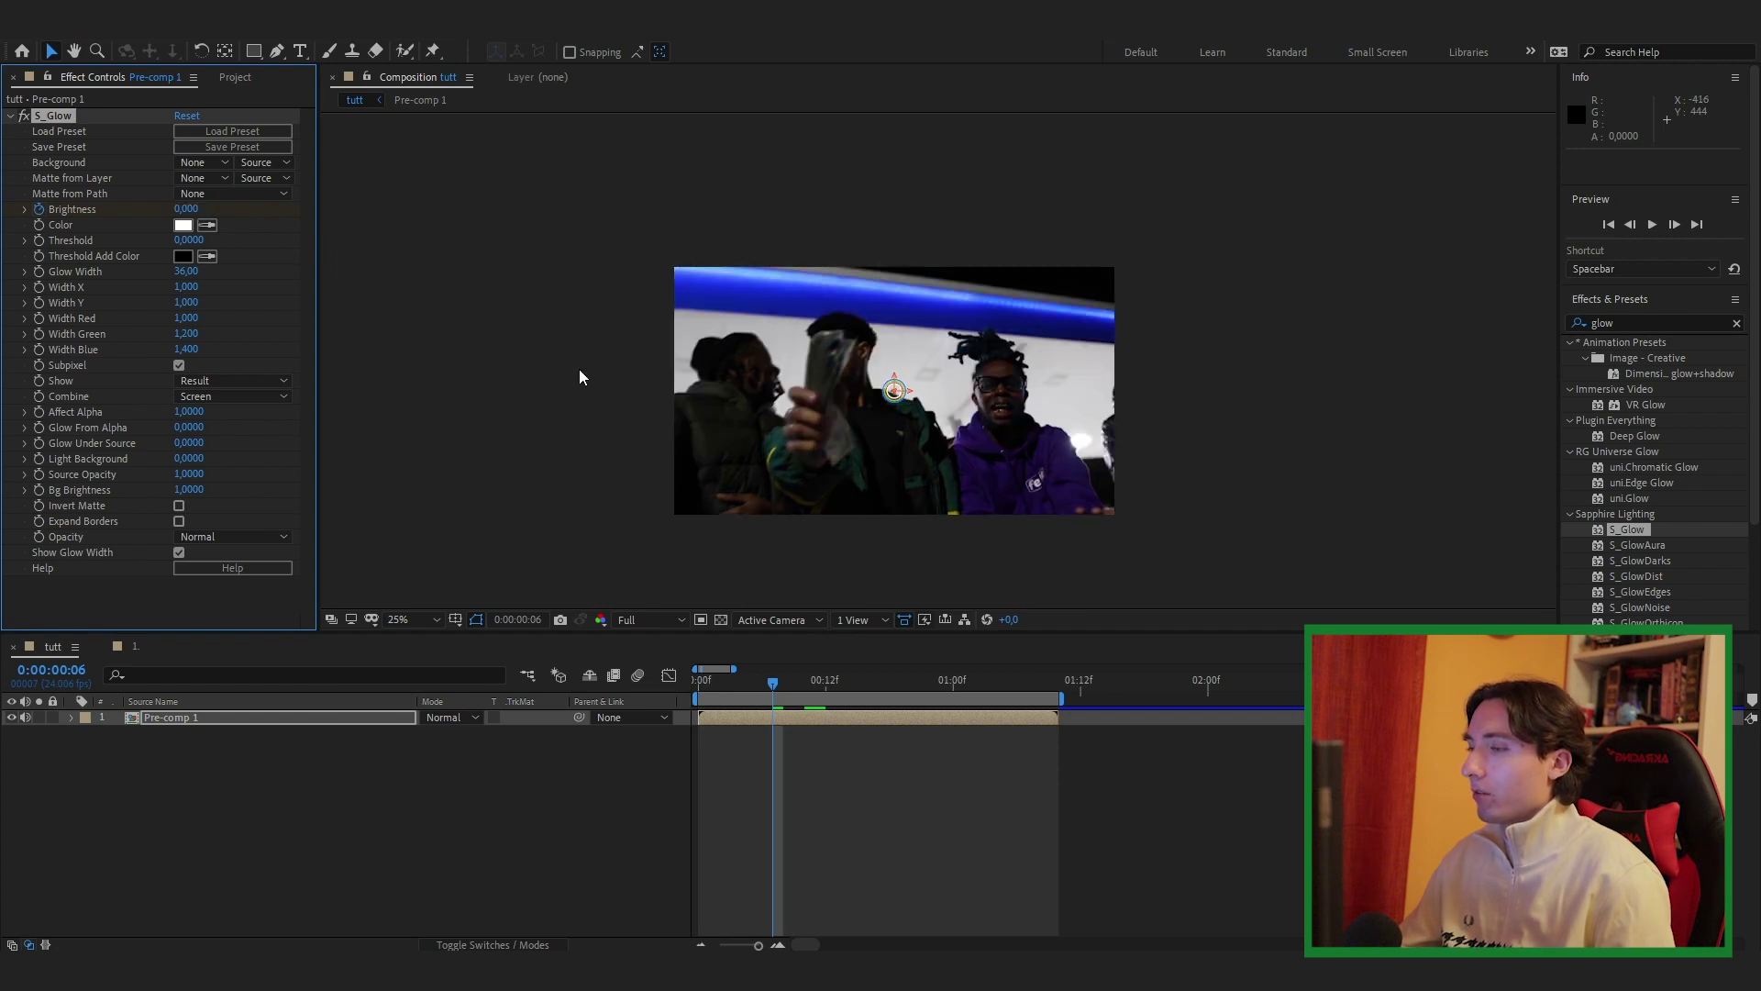
- Reveal the keyframes of Pre-comp 1 and add an S_Glow Brightness keyframe of 0 at 0:00:00:12
key("u")
left_click(738, 783)
key("Page_Down")
key("Page_Down")
key("Page_Down")
key("Page_Down")
key("Page_Down")
key("Page_Down")
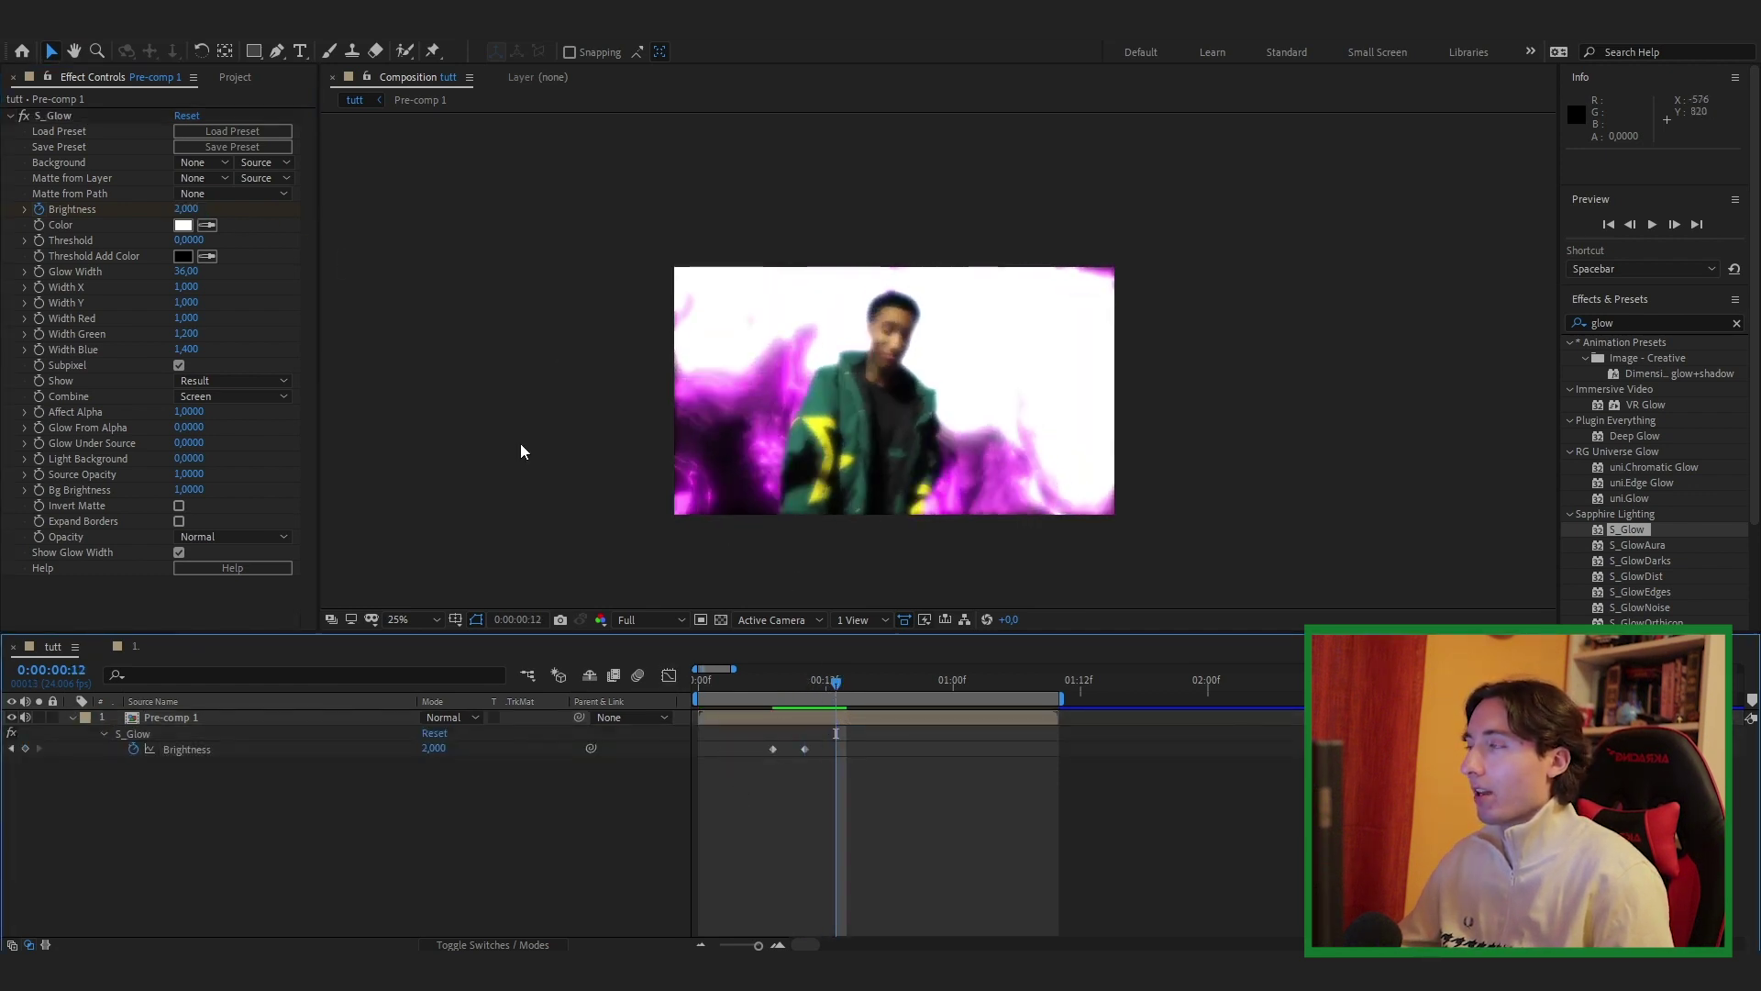
left_click(183, 210)
key("Return")
- Apply S_Shake to Pre-comp 1 and keyframe its Amplitude at 6 at 0:00:00:09
left_click_drag(836, 680, 791, 672)
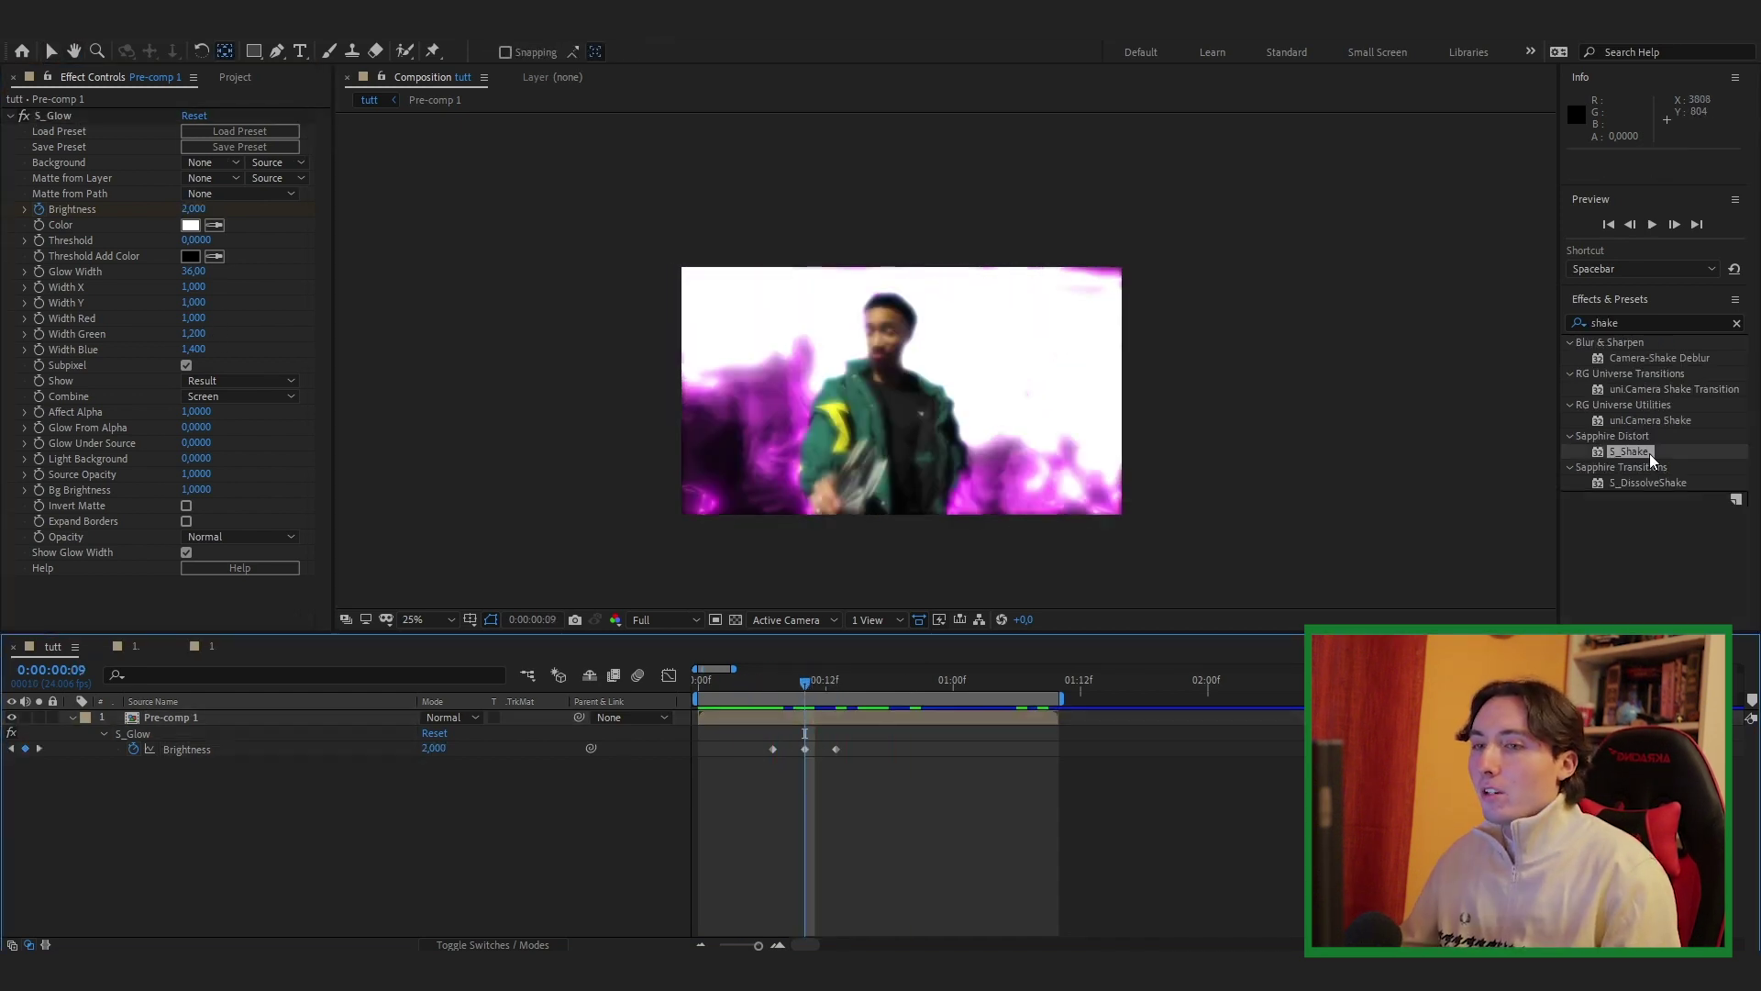
left_click_drag(1650, 459, 807, 718)
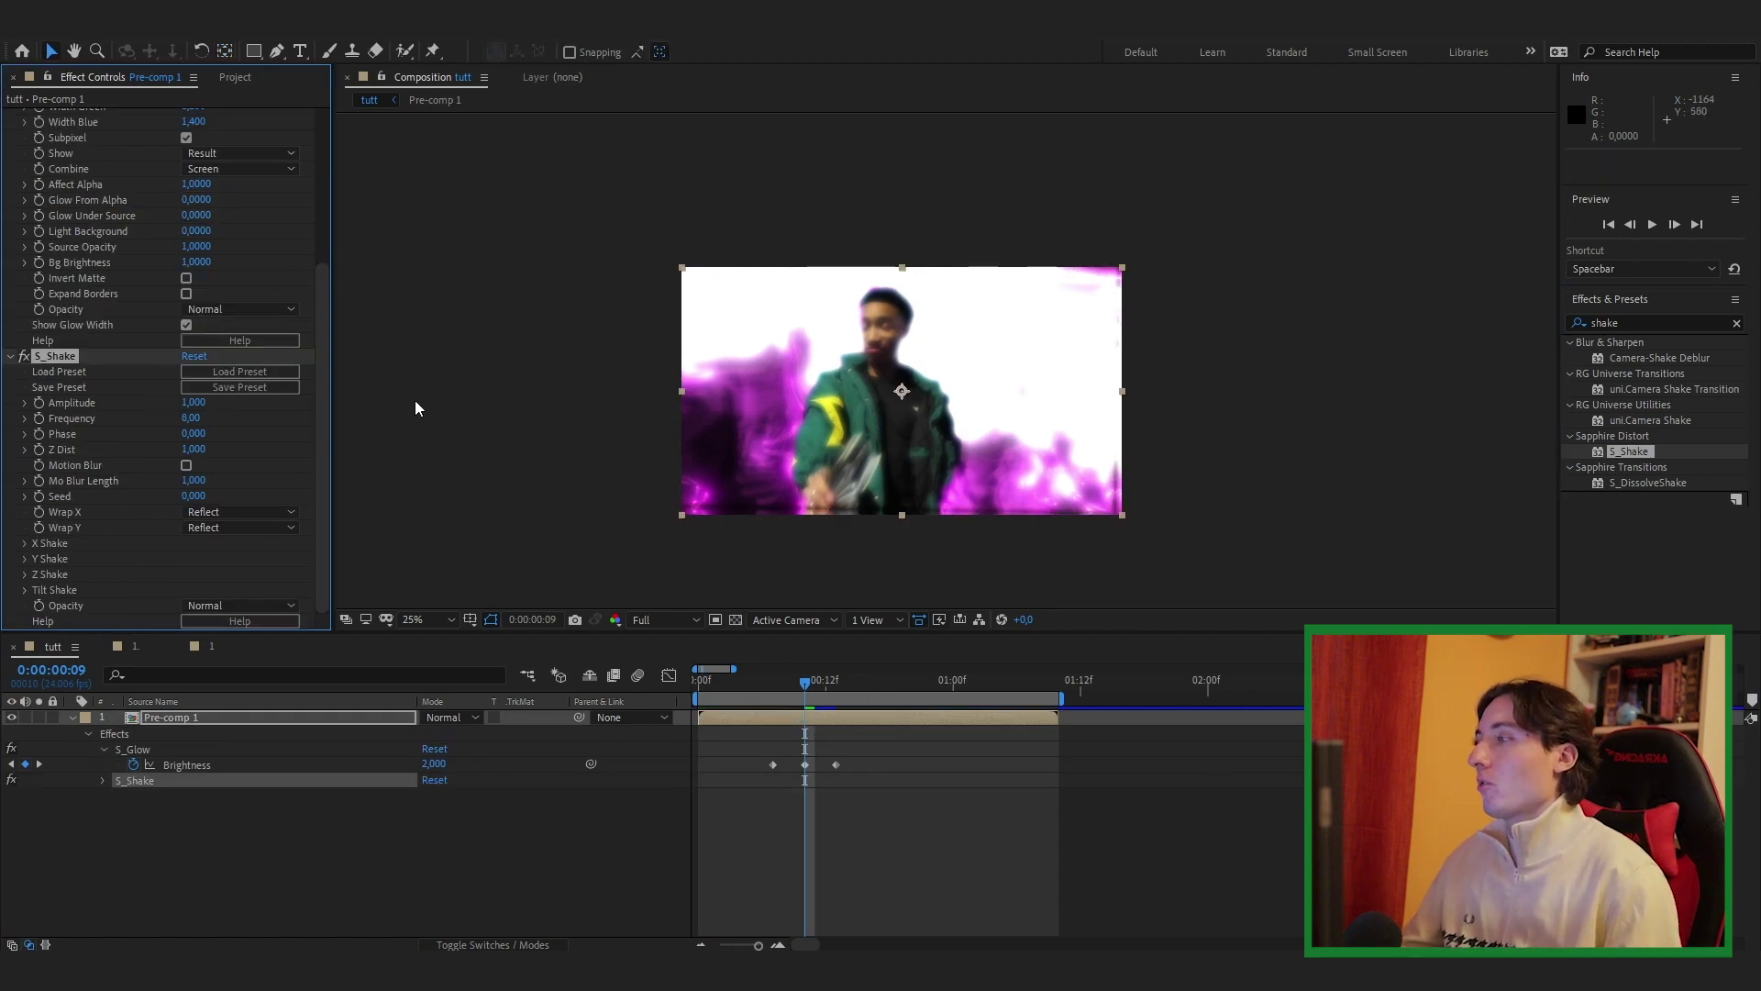
left_click_drag(804, 681, 806, 684)
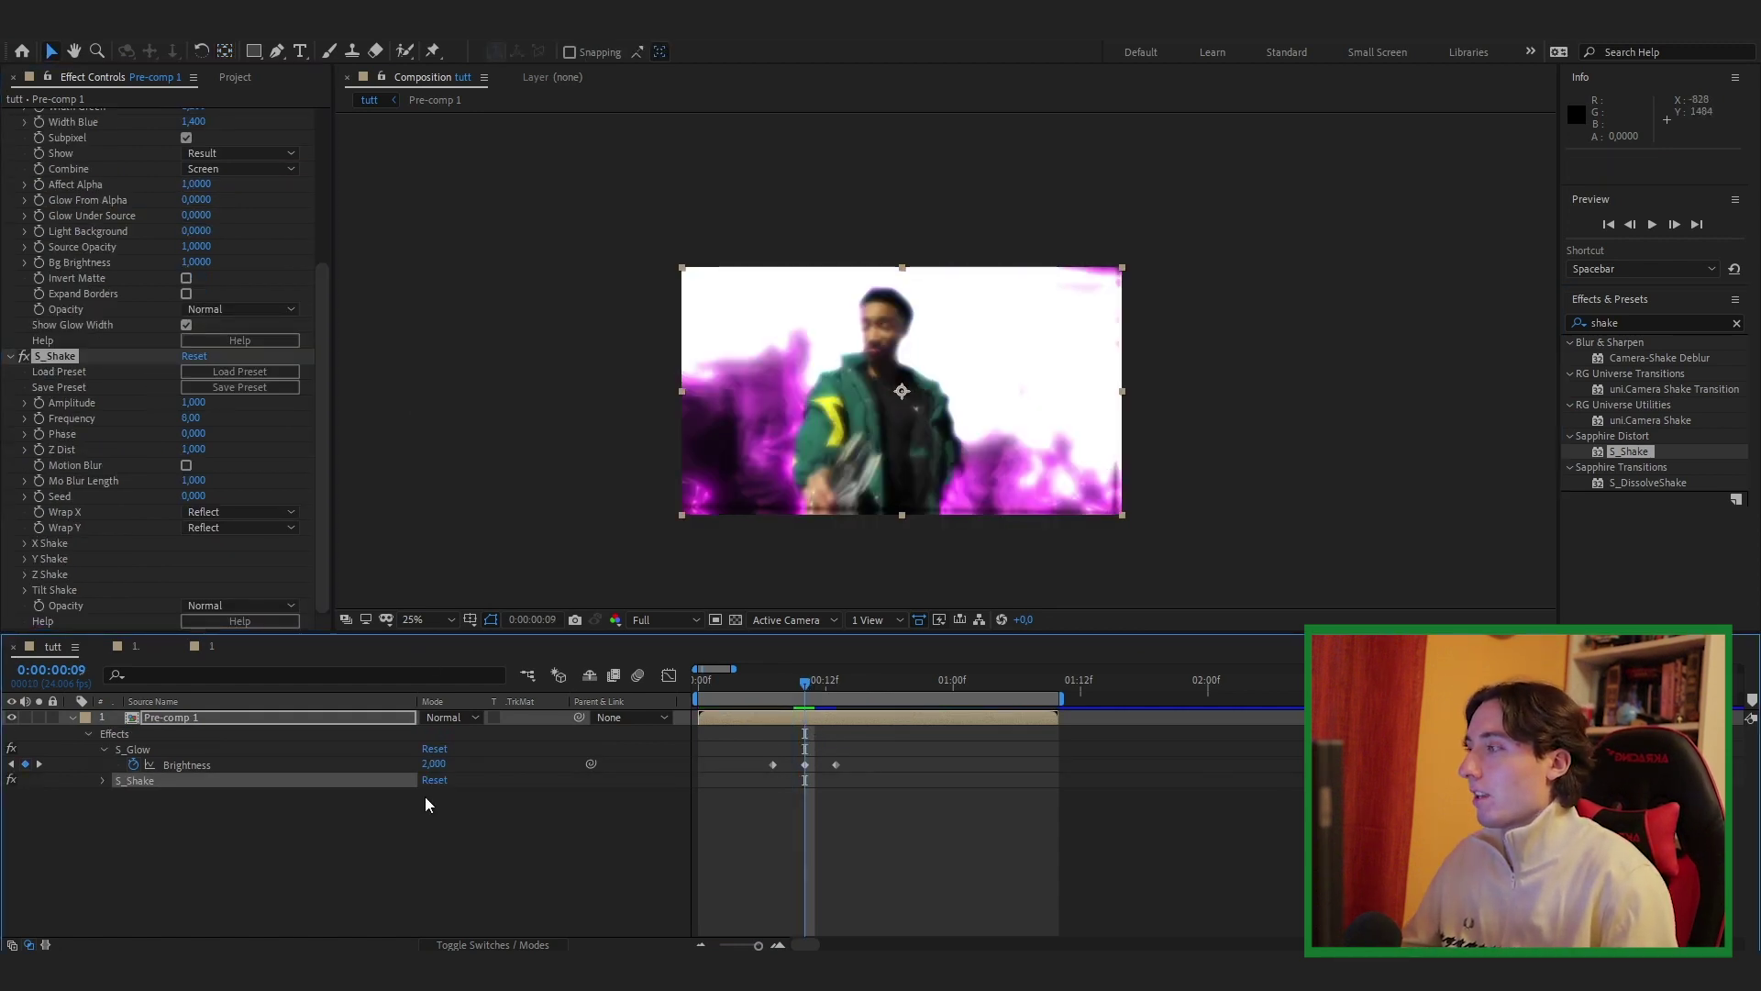
left_click(38, 403)
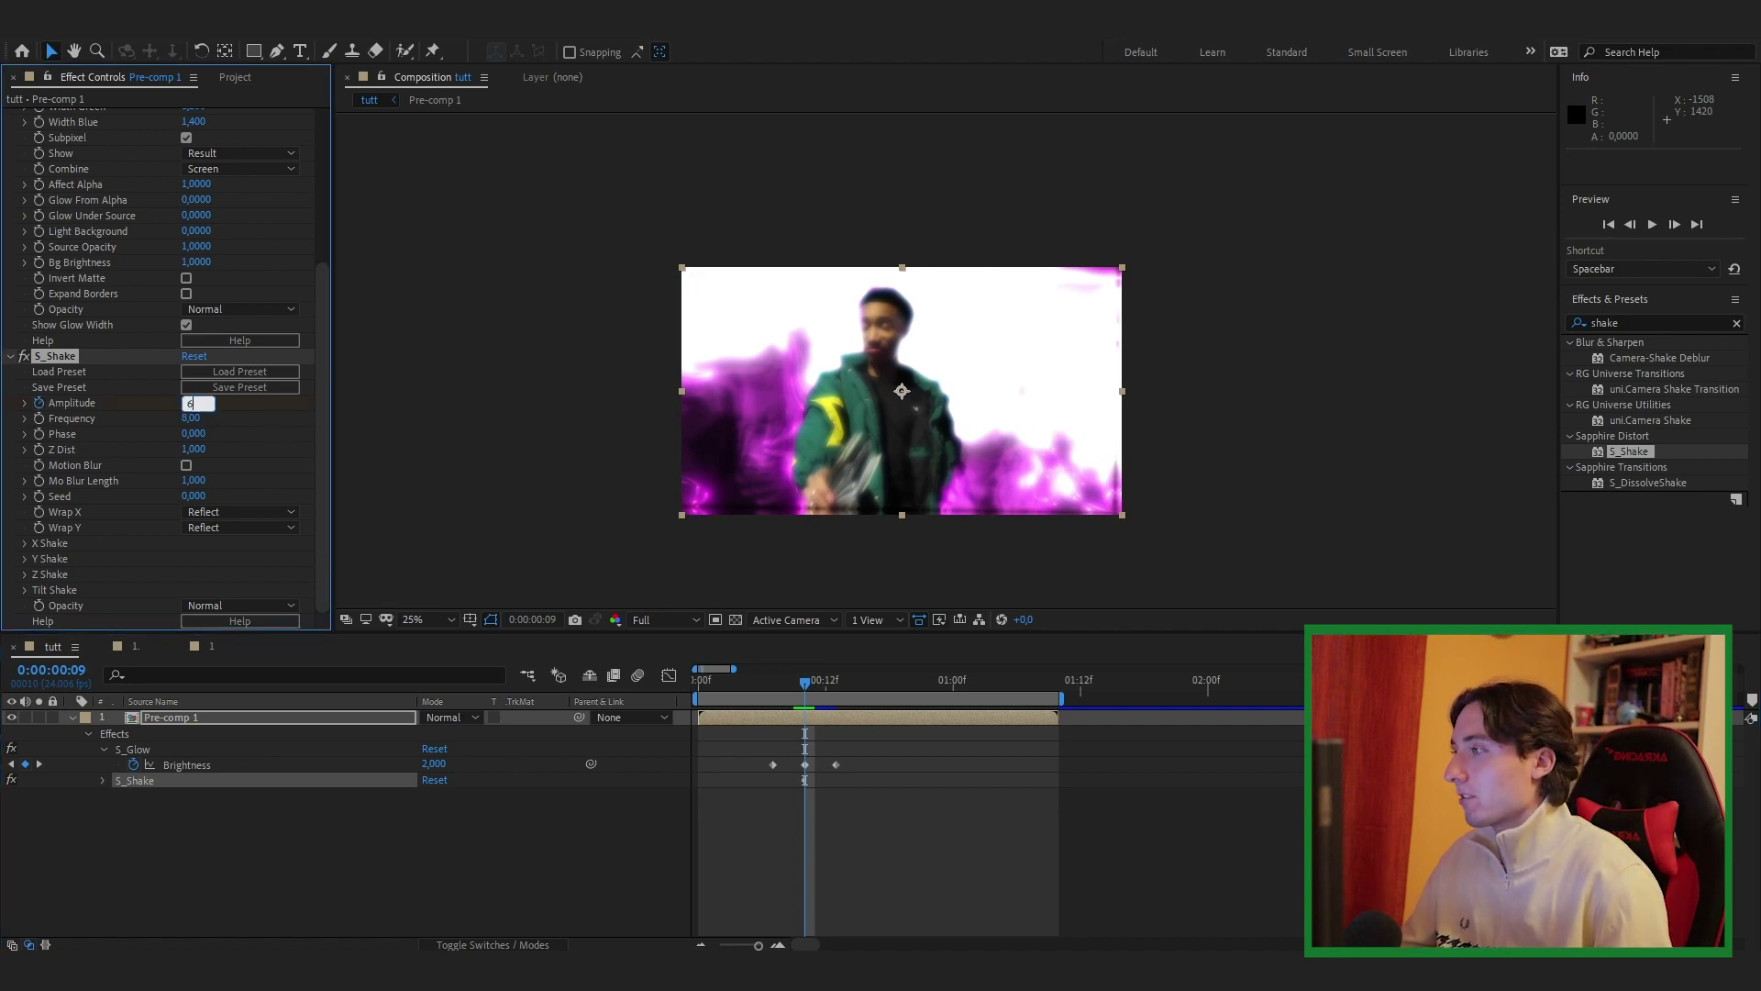
type("6")
key("Return")
- Keyframe the S_Shake Amplitude at 0 at 0:00:00:05
left_click(767, 680)
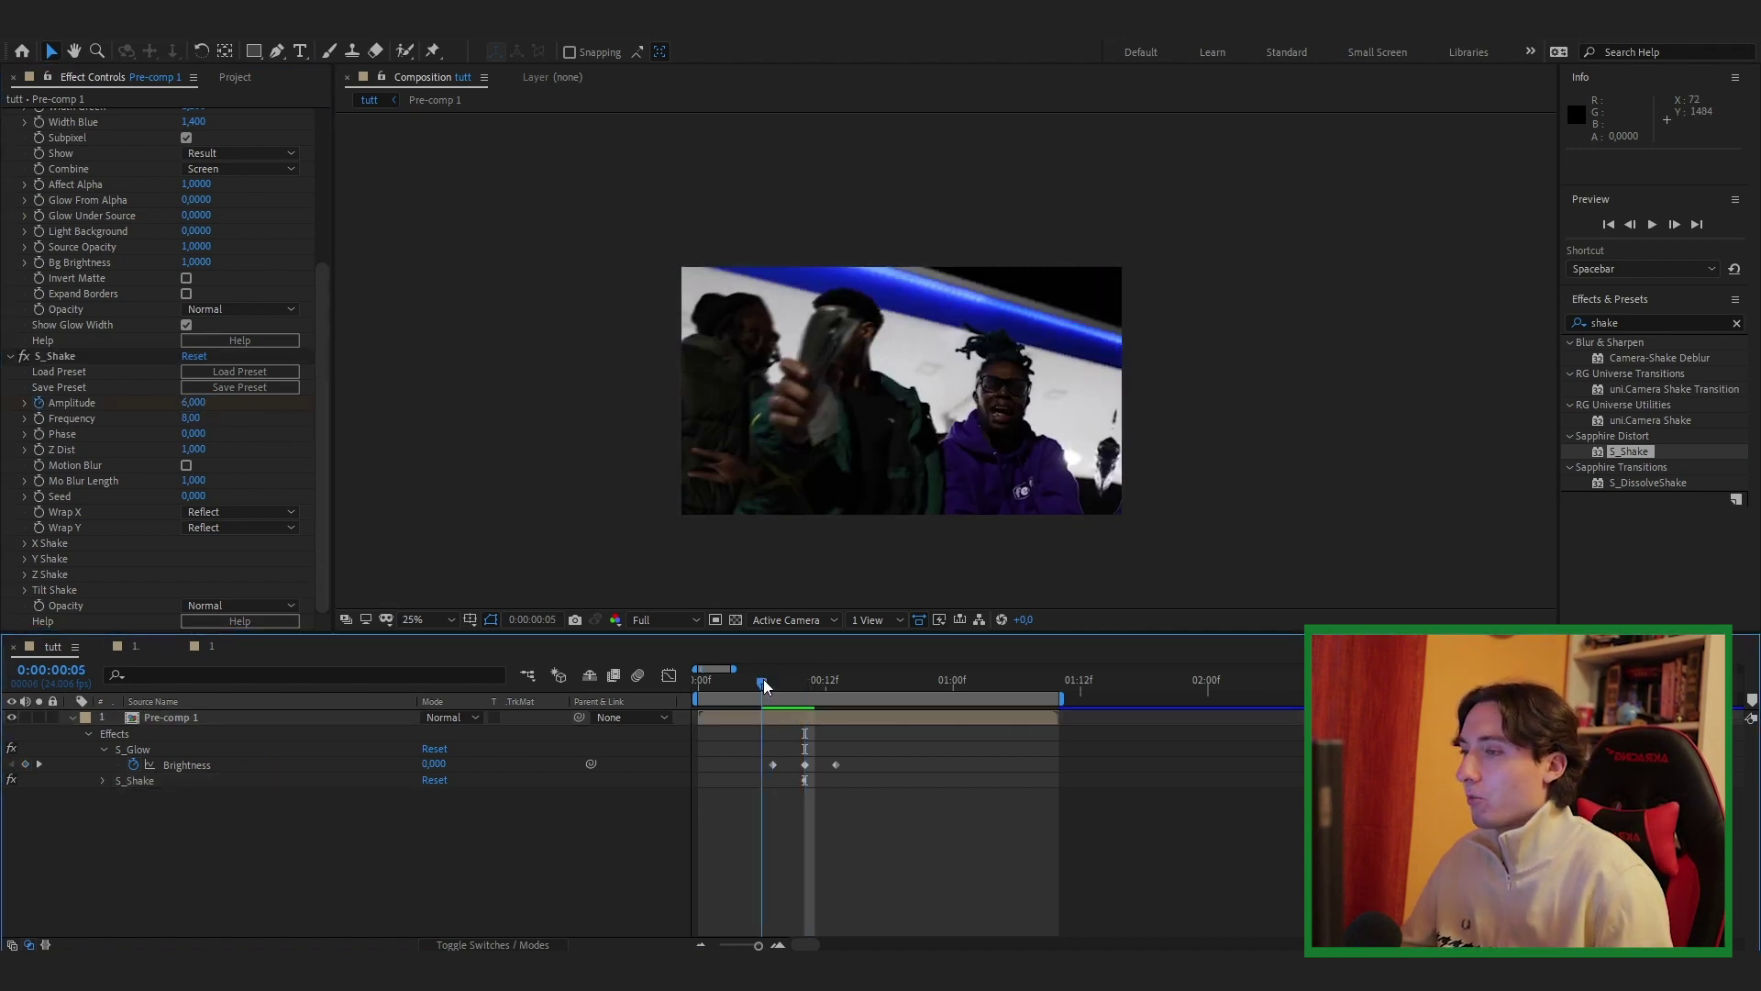
left_click(203, 402)
type("0")
key("Return")
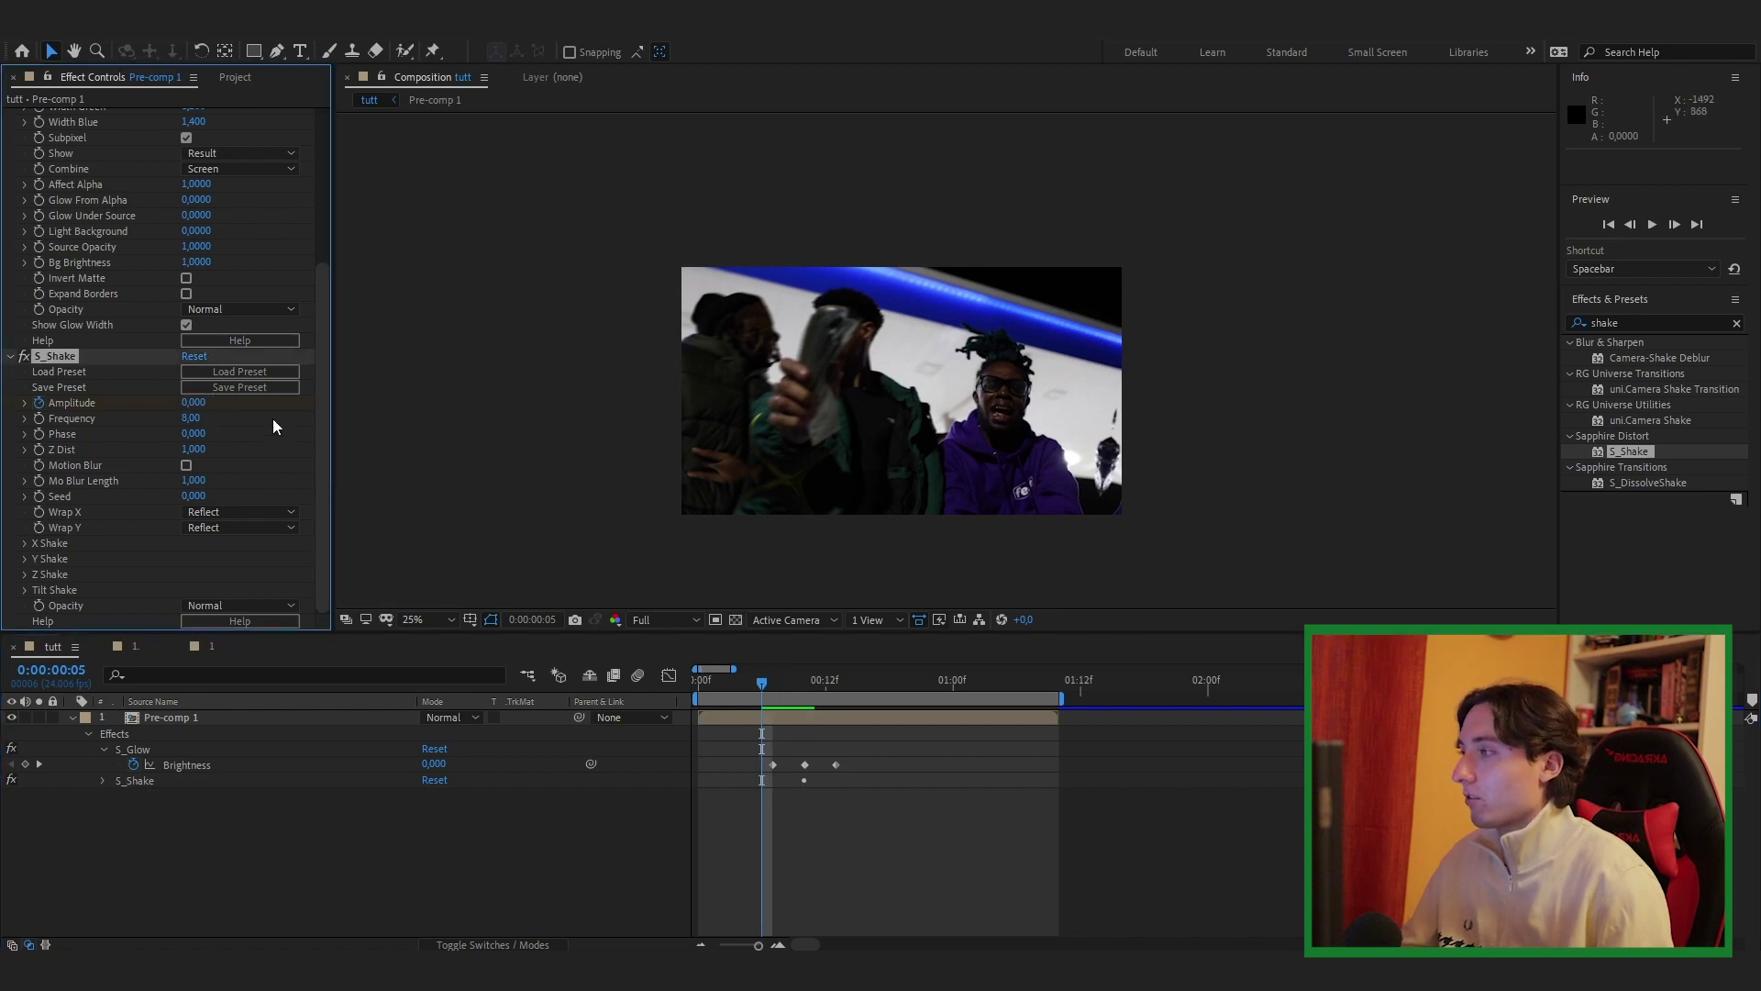
- Check the frames around the shake's peak and set the S_Shake Frequency to 6
left_click(805, 686)
mouse_move(806, 685)
left_mouse_down()
mouse_move(868, 692)
mouse_move(775, 686)
mouse_move(873, 690)
mouse_move(785, 685)
mouse_move(815, 688)
left_mouse_up()
left_click(253, 477)
left_click(191, 419)
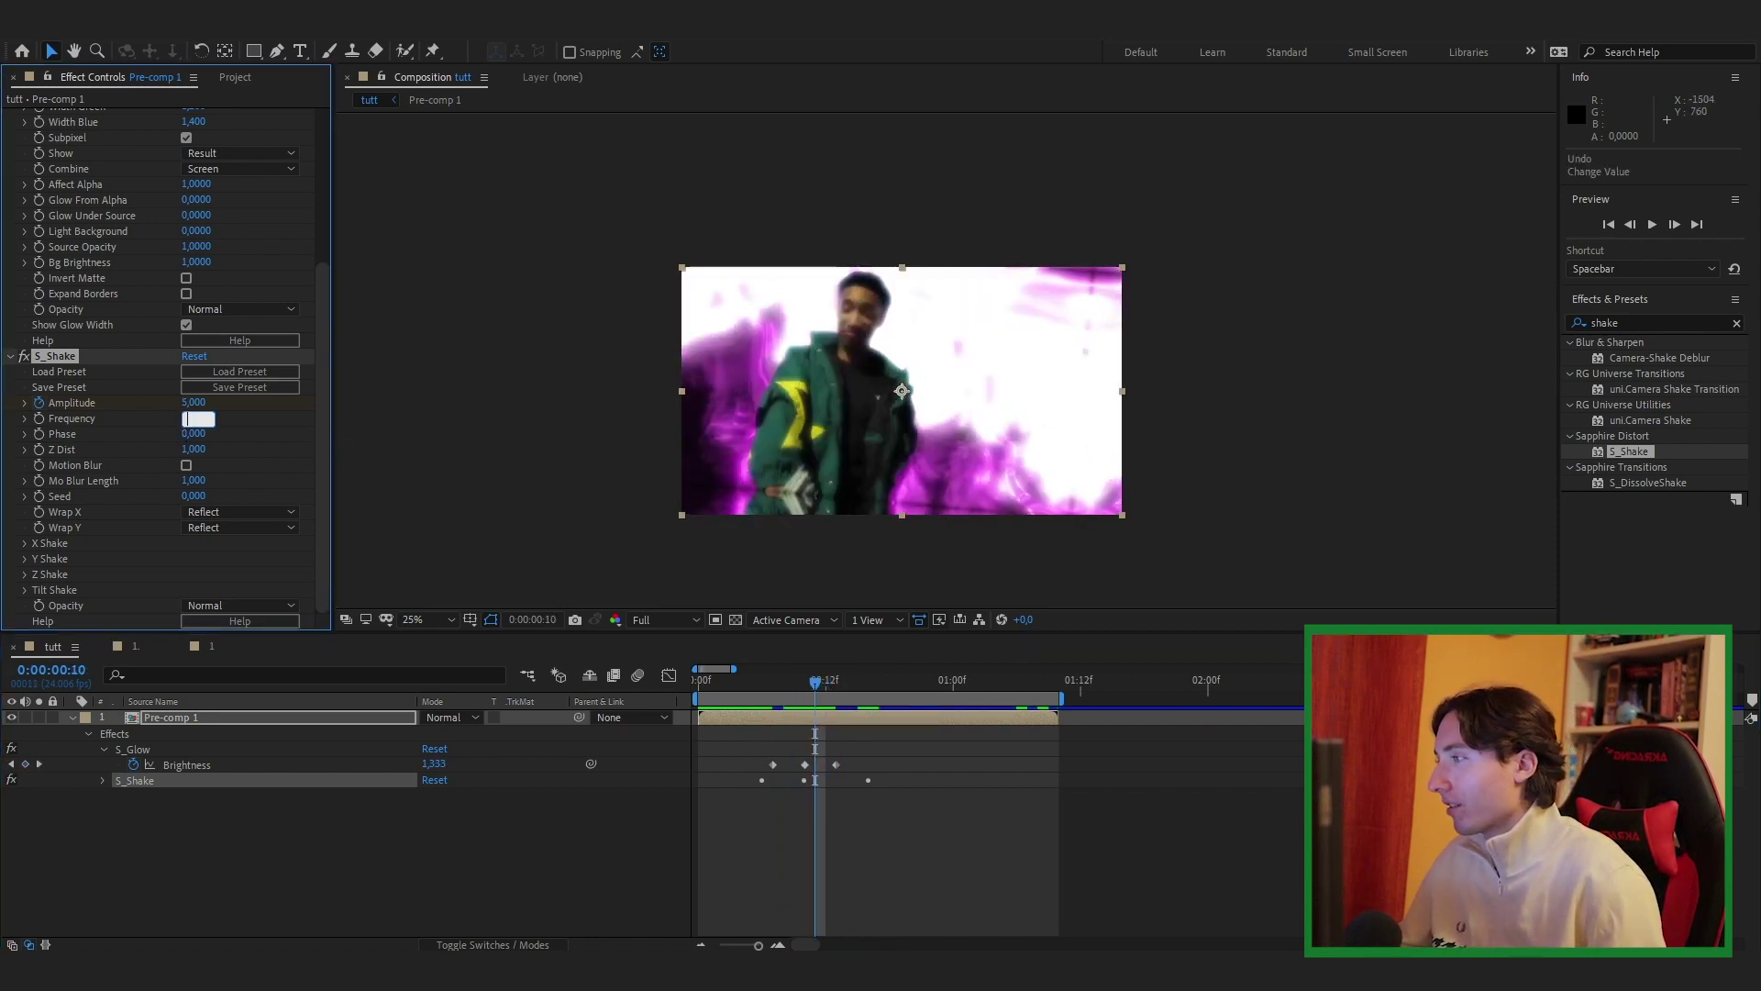
type("6")
key("Return")
left_click(741, 680)
- Reveal the Scale of Pre-comp 1 and keyframe it at 115% at 0:00:00:09
left_click_drag(779, 676, 806, 680)
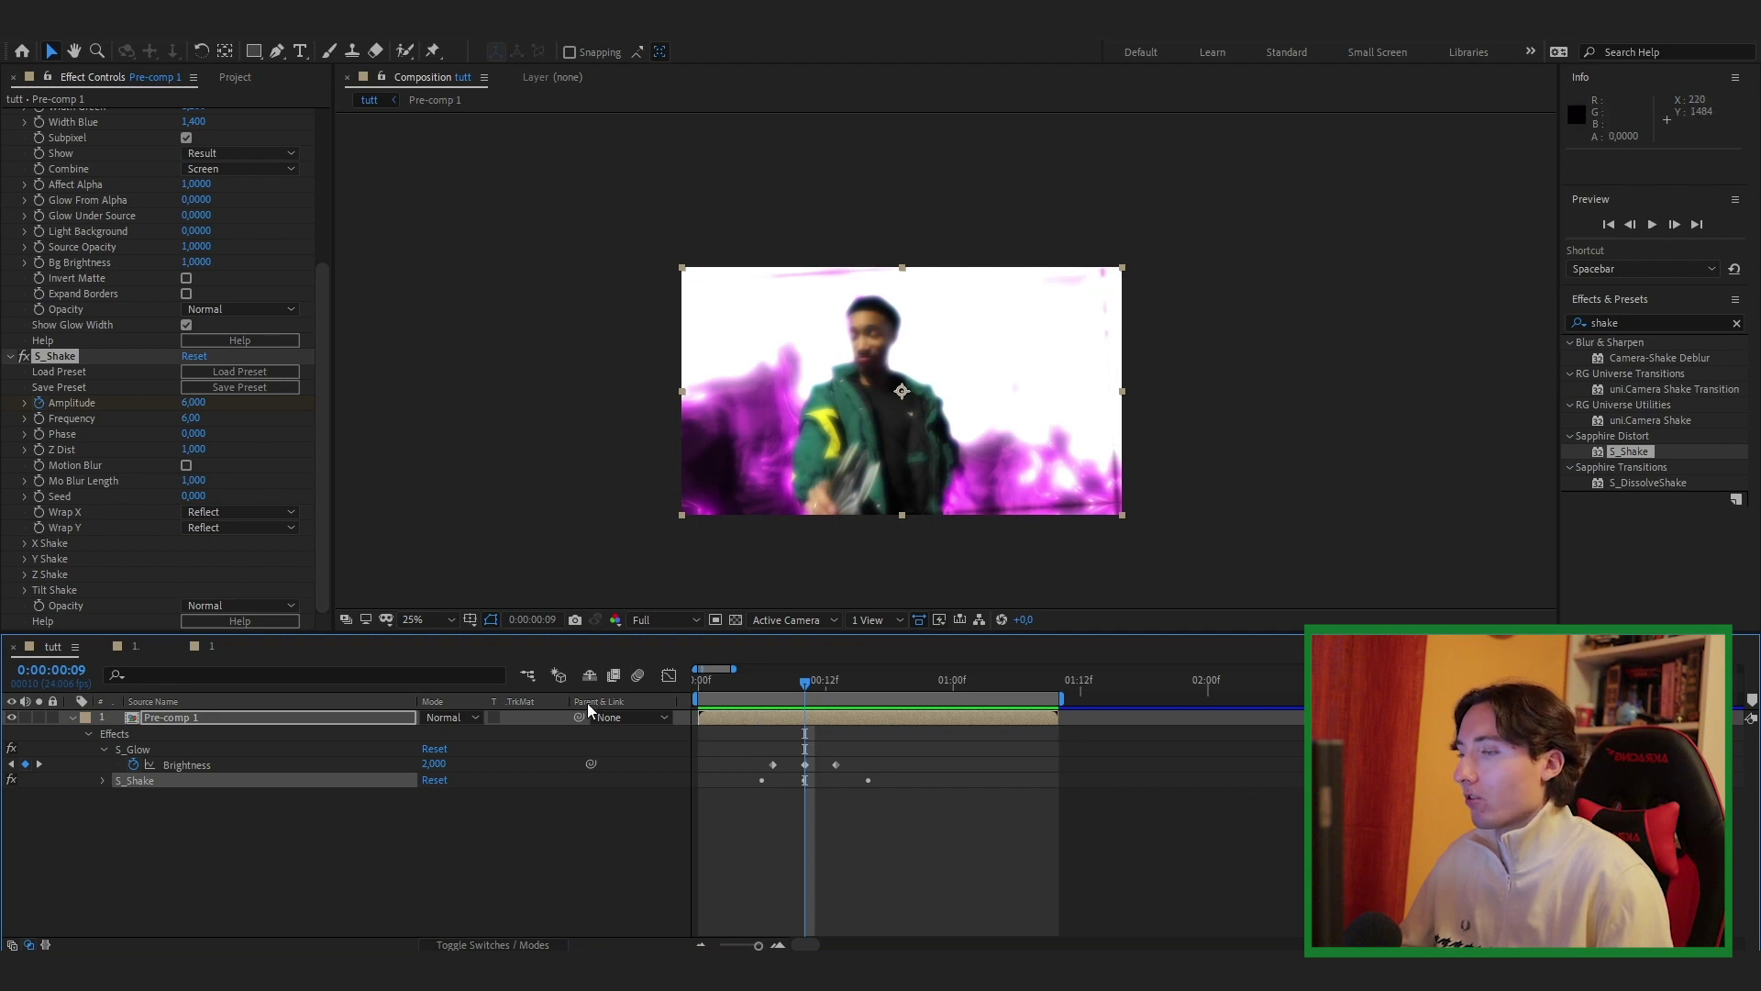
left_click(261, 719)
key("s")
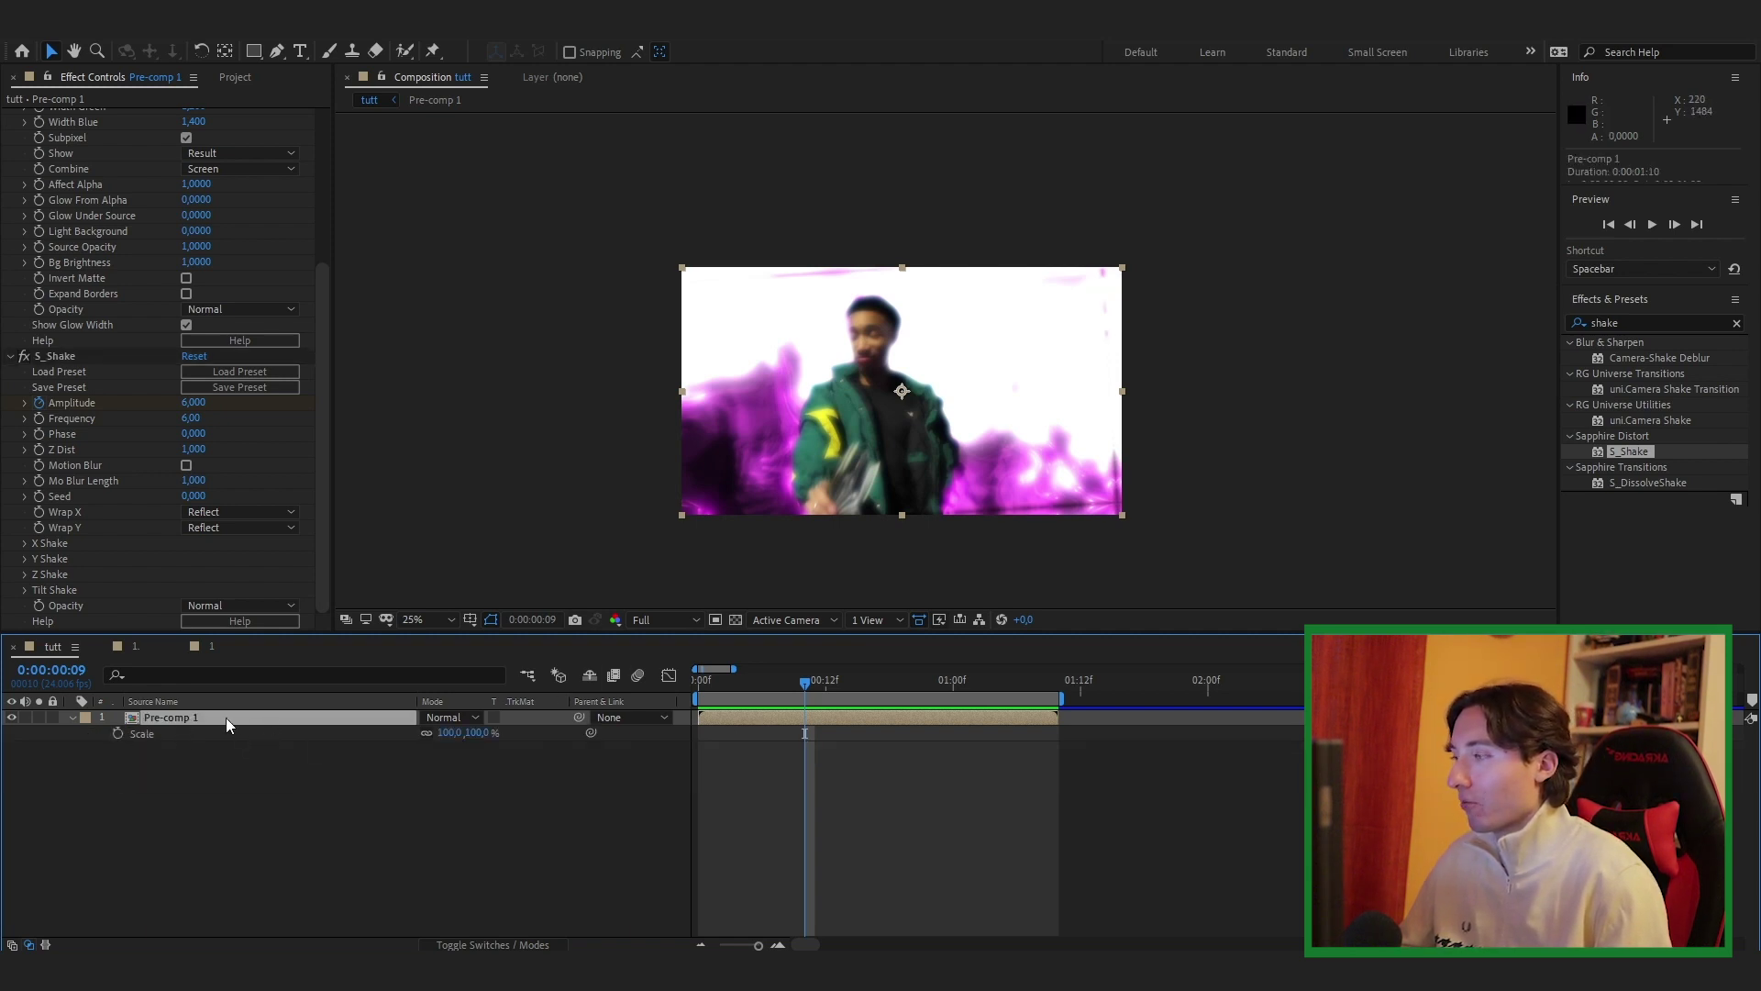
key("s")
key("s")
left_click_drag(477, 733, 496, 733)
- Keyframe the Scale of Pre-comp 1 at 100% at 0:00:00:06 and 0:00:00:12, and preview the animation from the start
key("Page_Up")
key("Page_Up")
key("Page_Up")
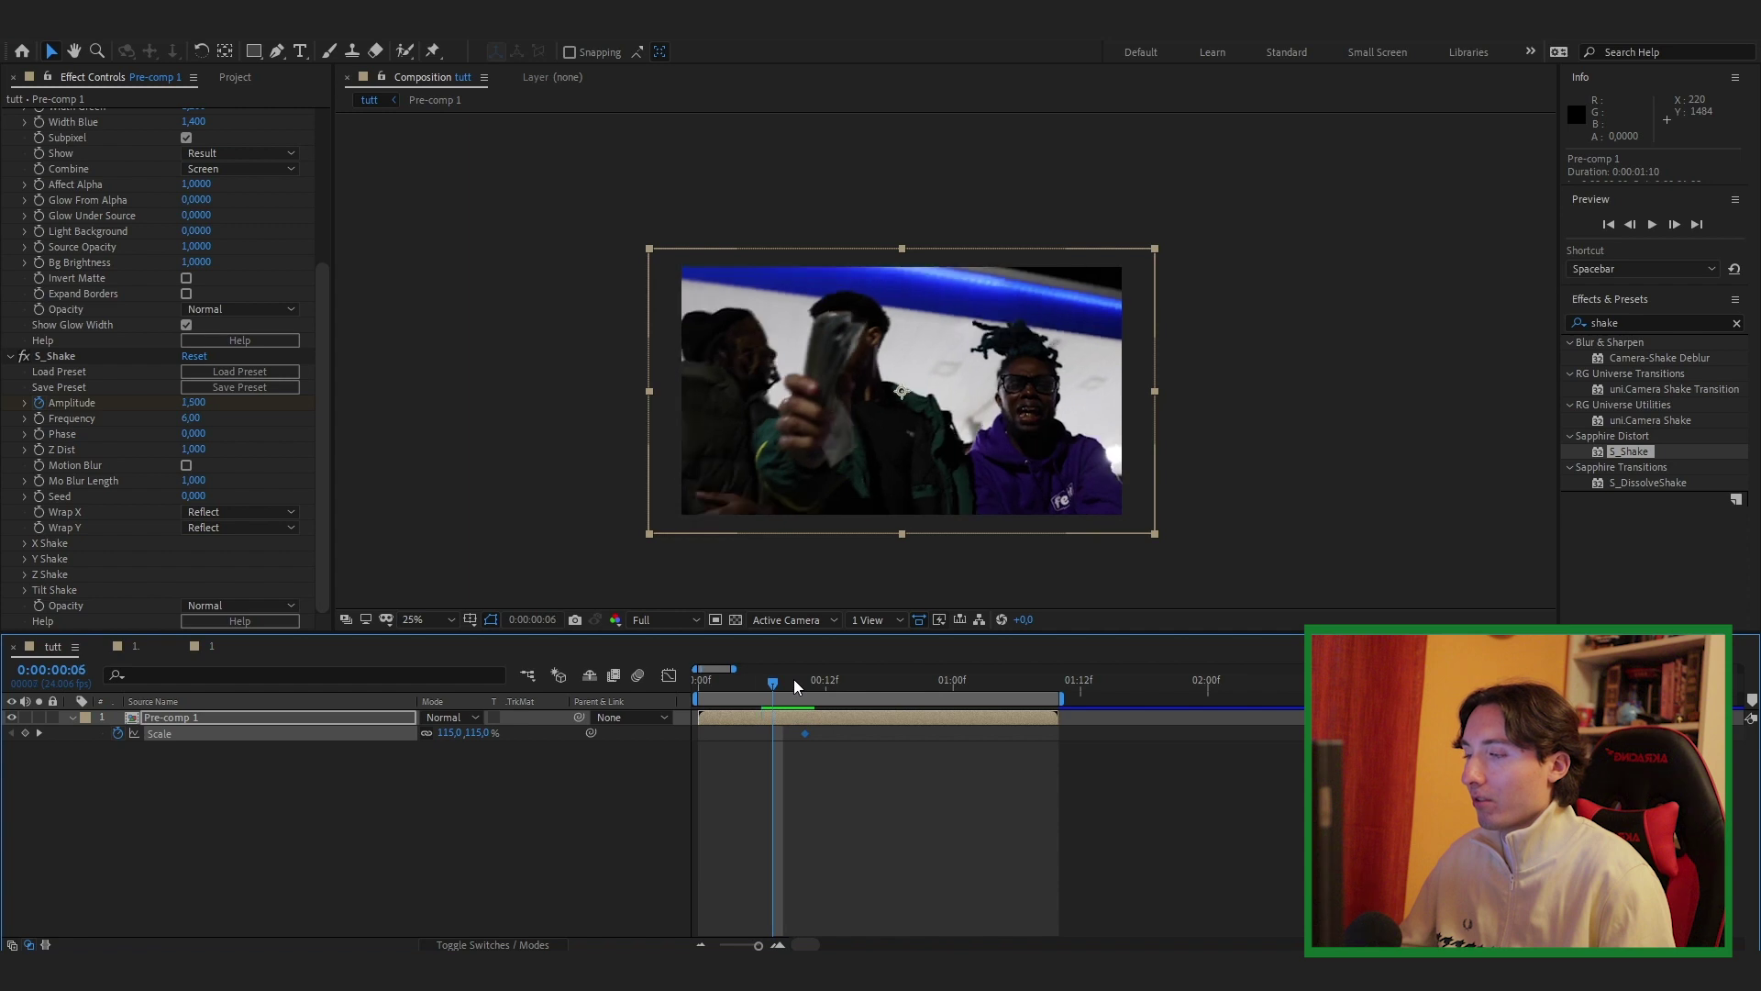
left_click(479, 732)
left_click_drag(773, 682, 835, 690)
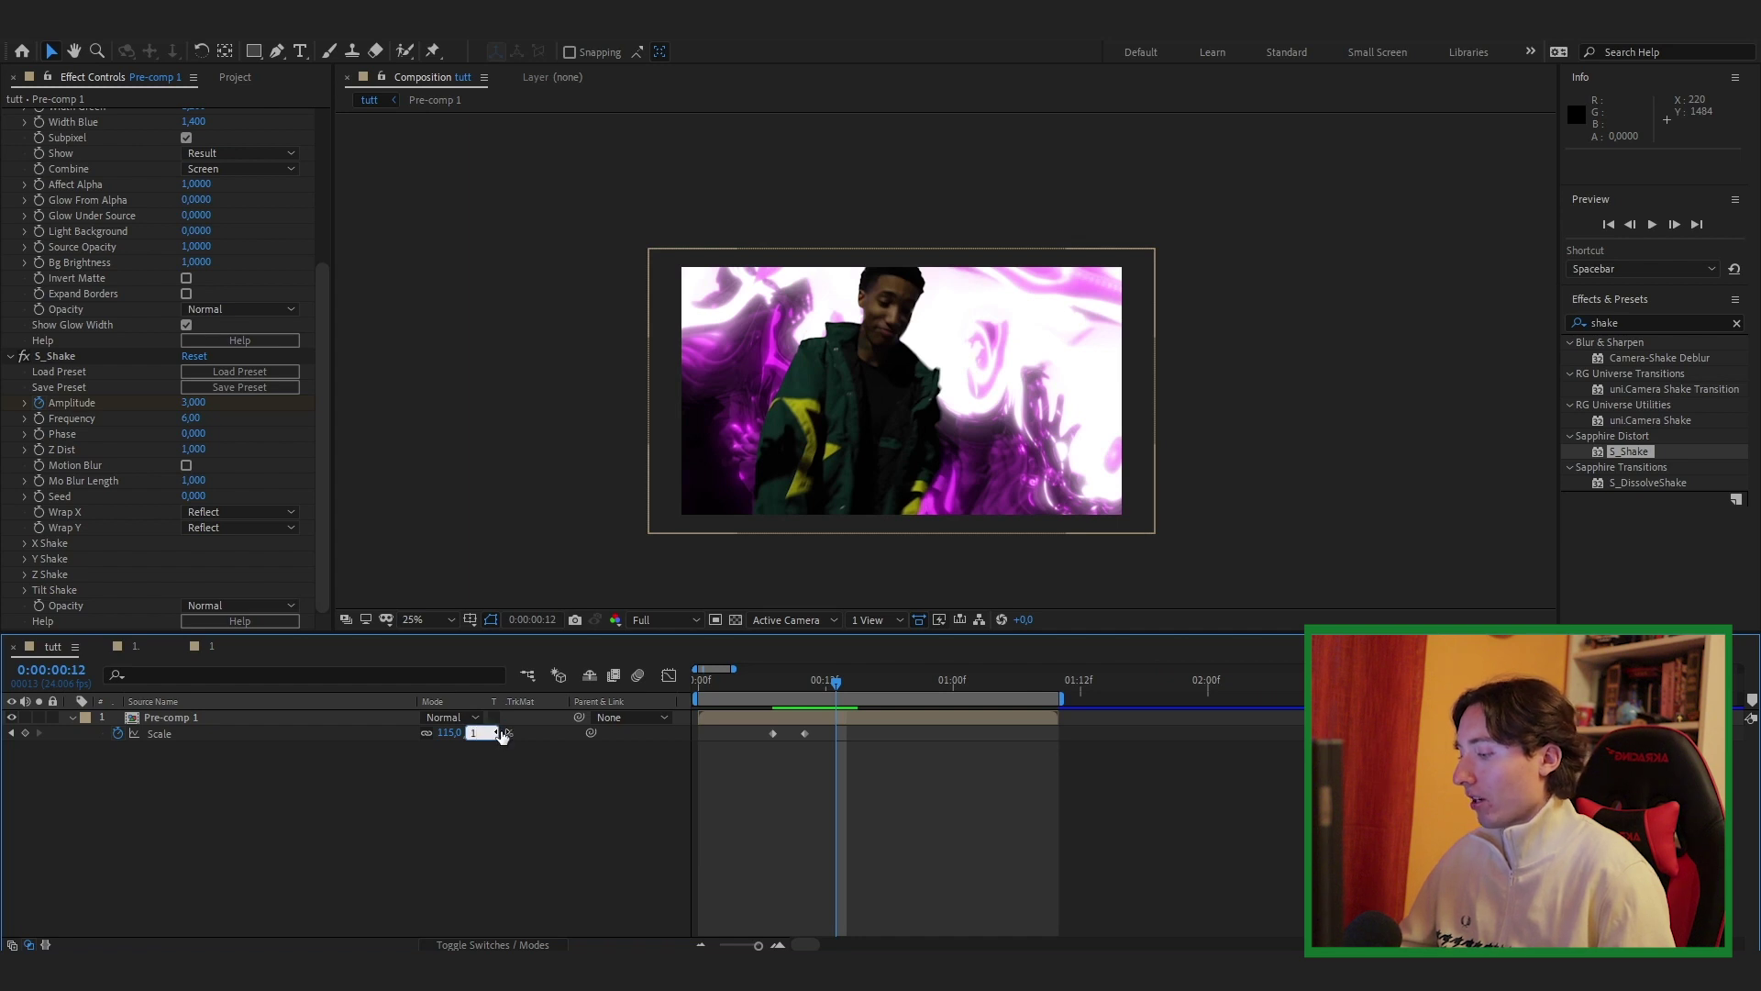
key("Return")
left_click(720, 680)
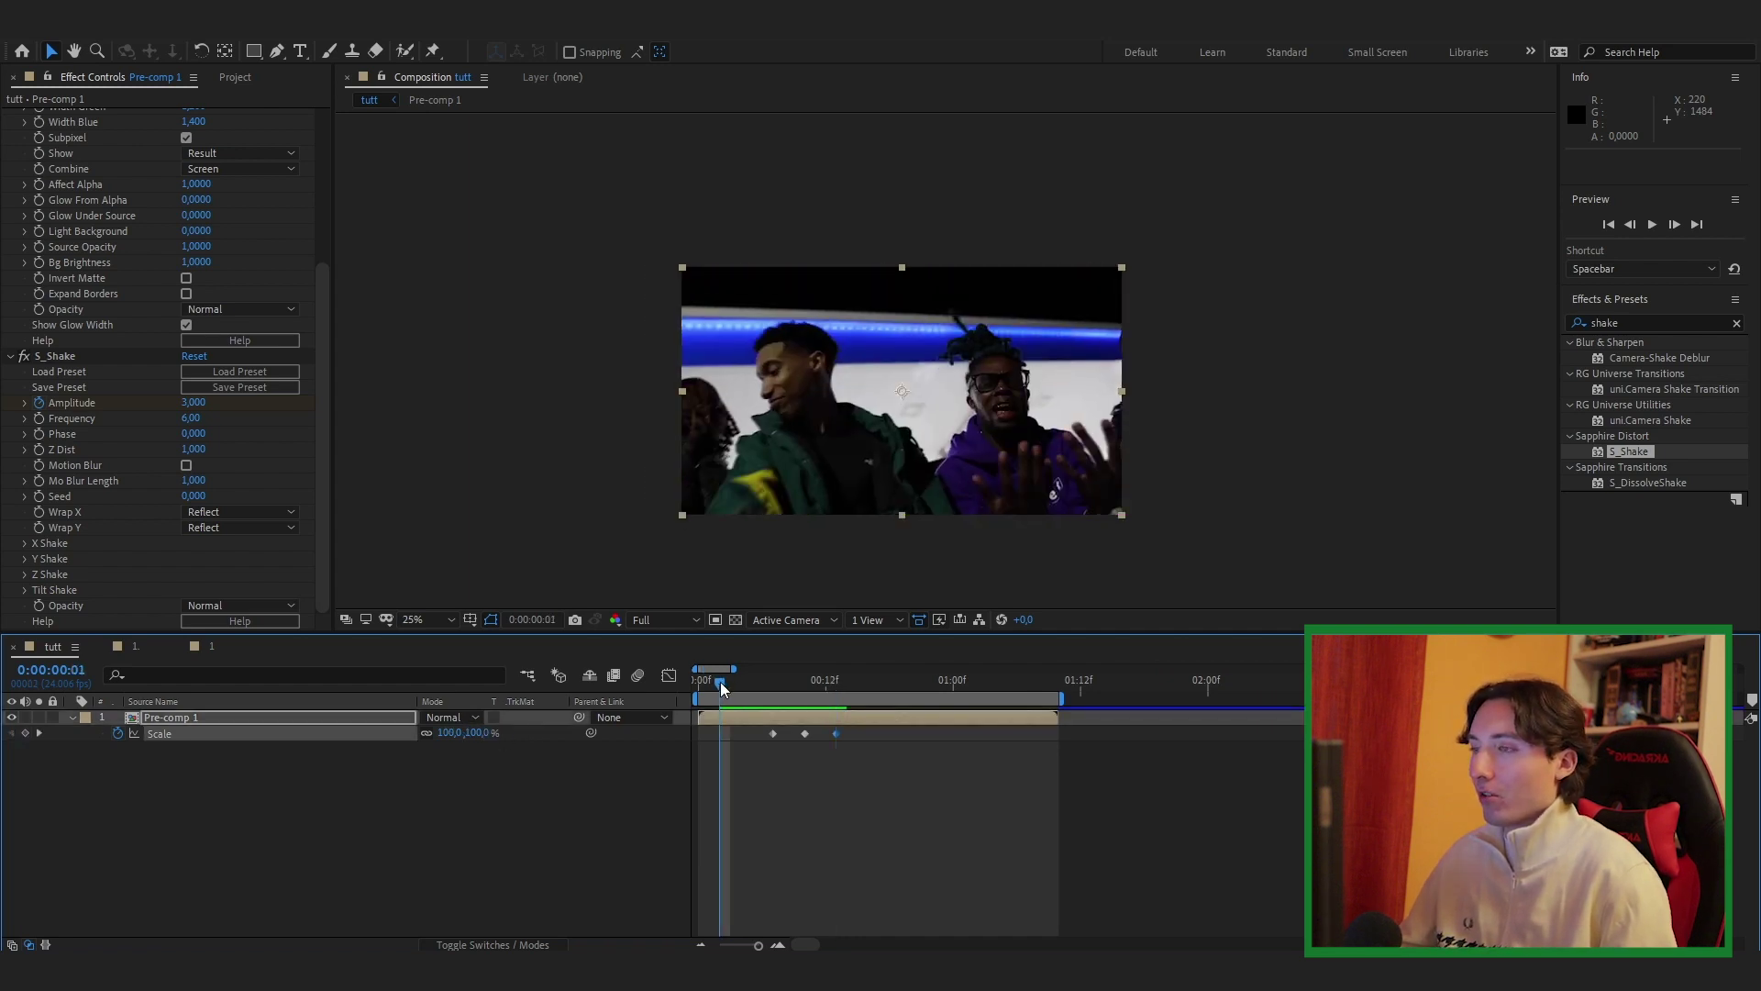
key("space")
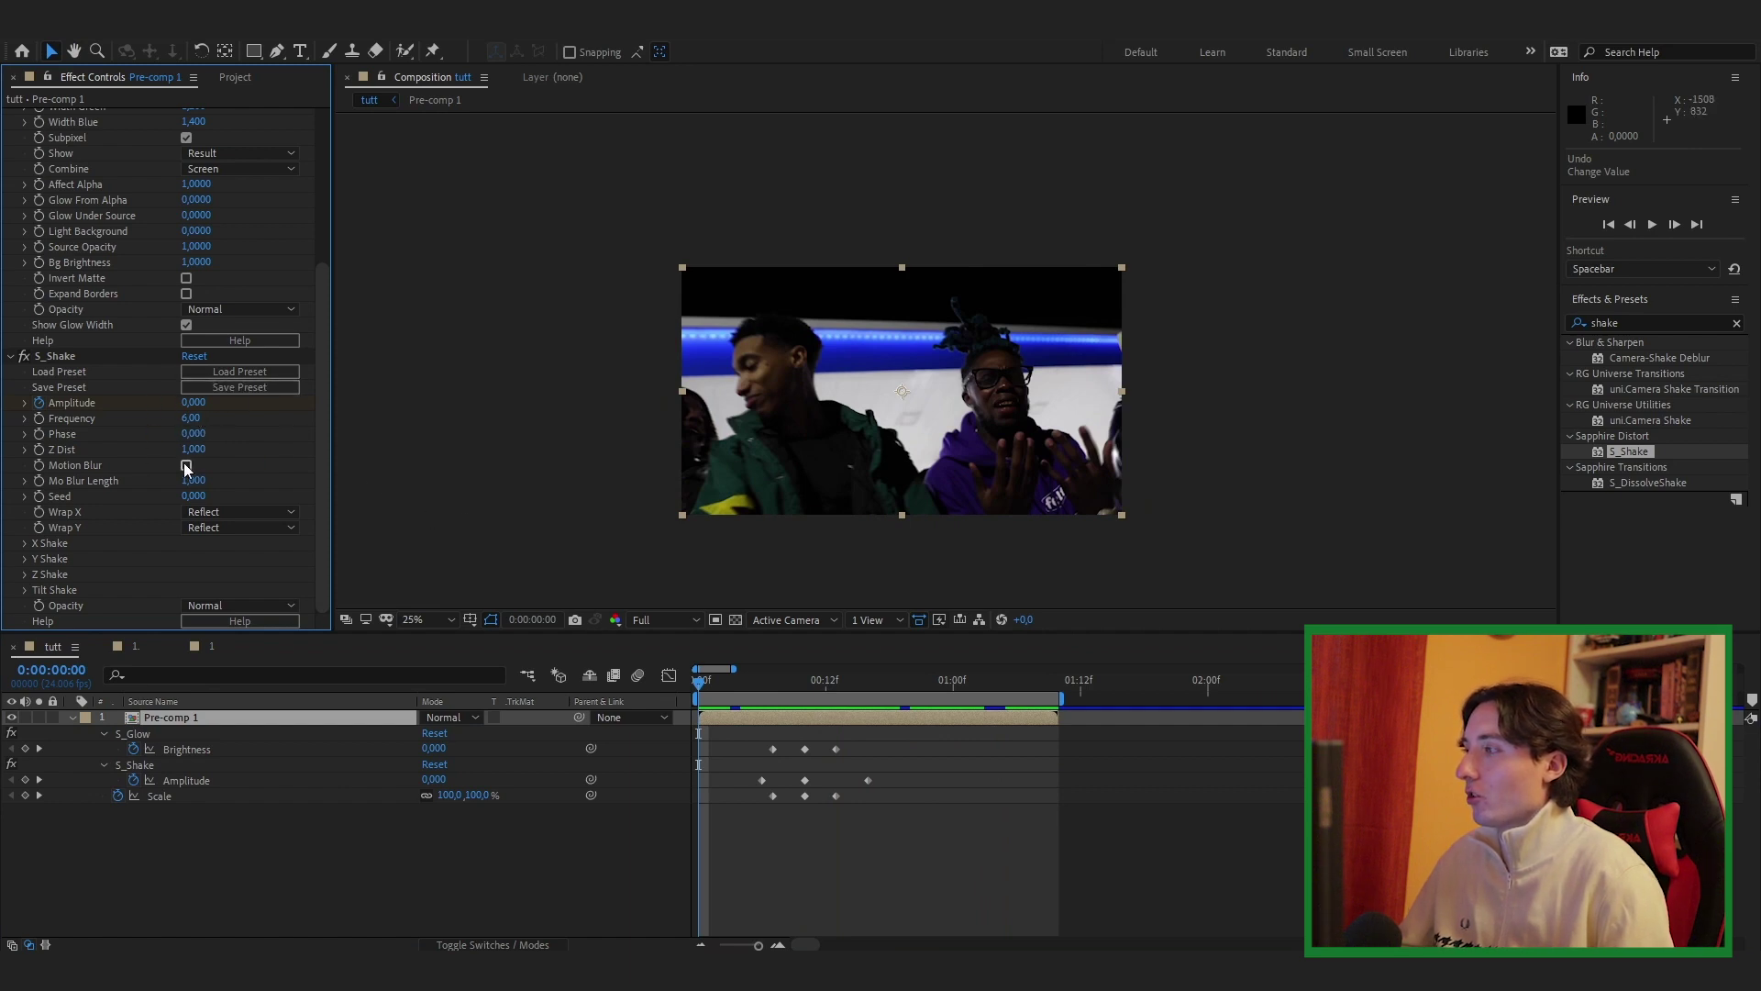
- Enable Motion Blur in S_Shake and check its effect through the frames up to 0:00:00:09
left_click(186, 465)
left_click(64, 357)
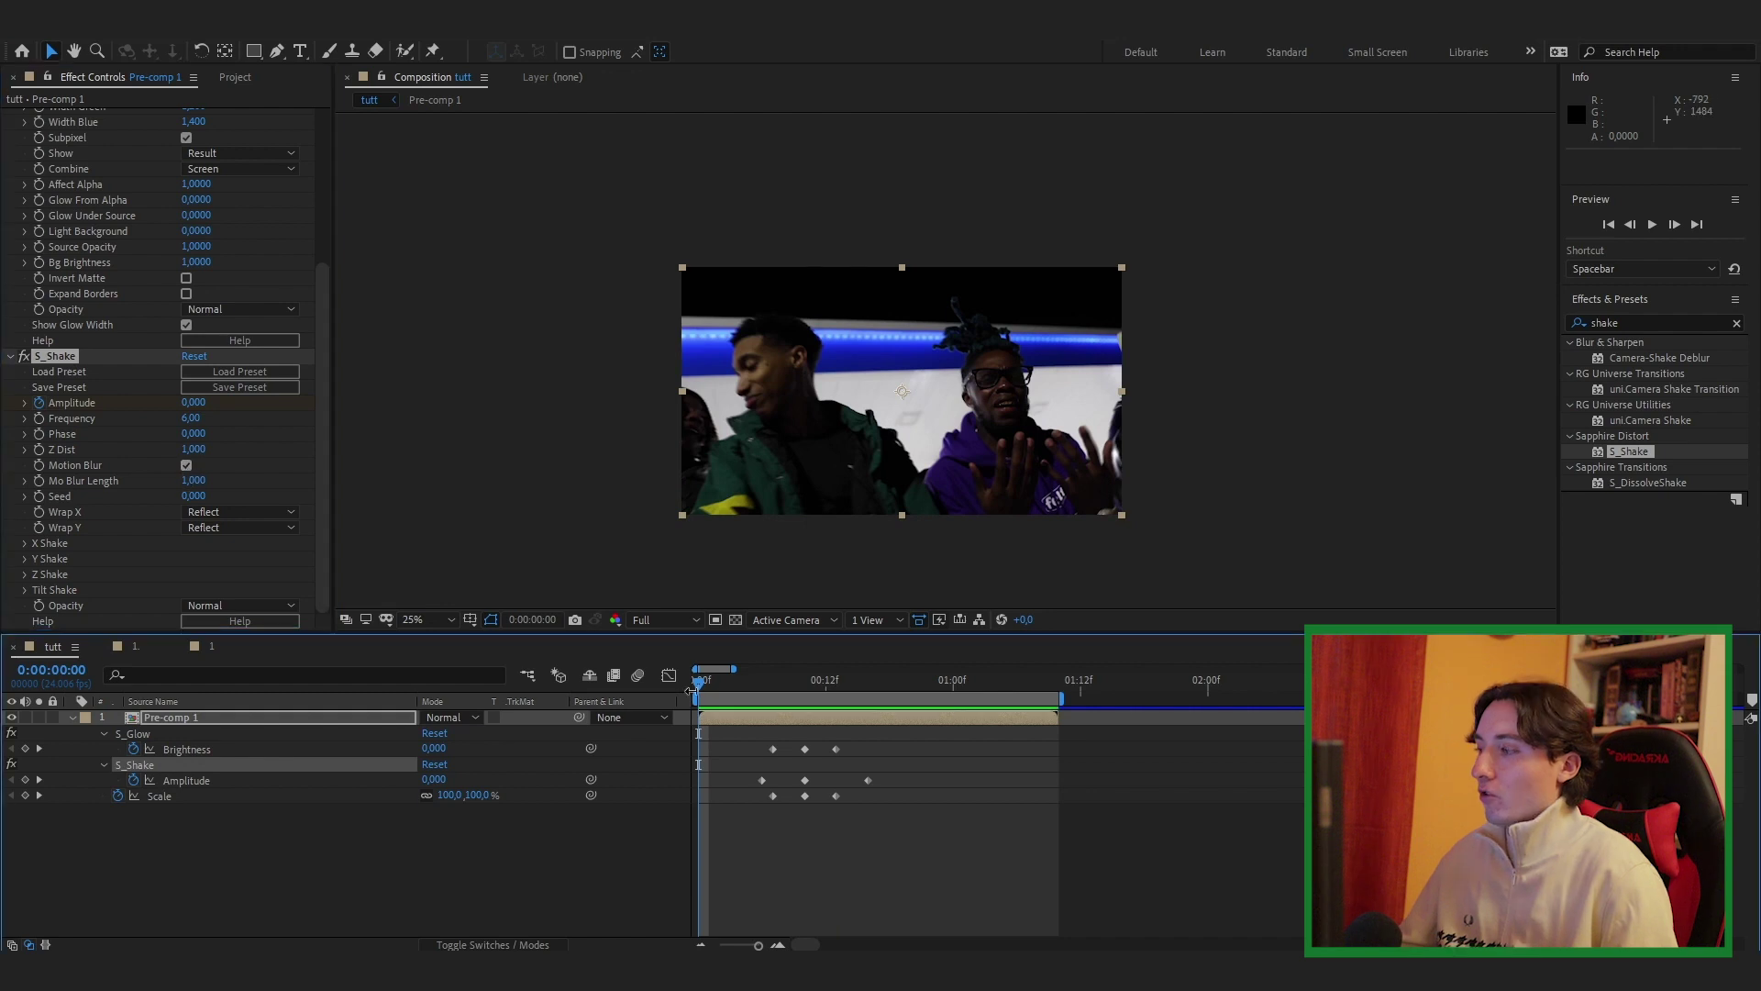
left_click_drag(727, 691, 806, 684)
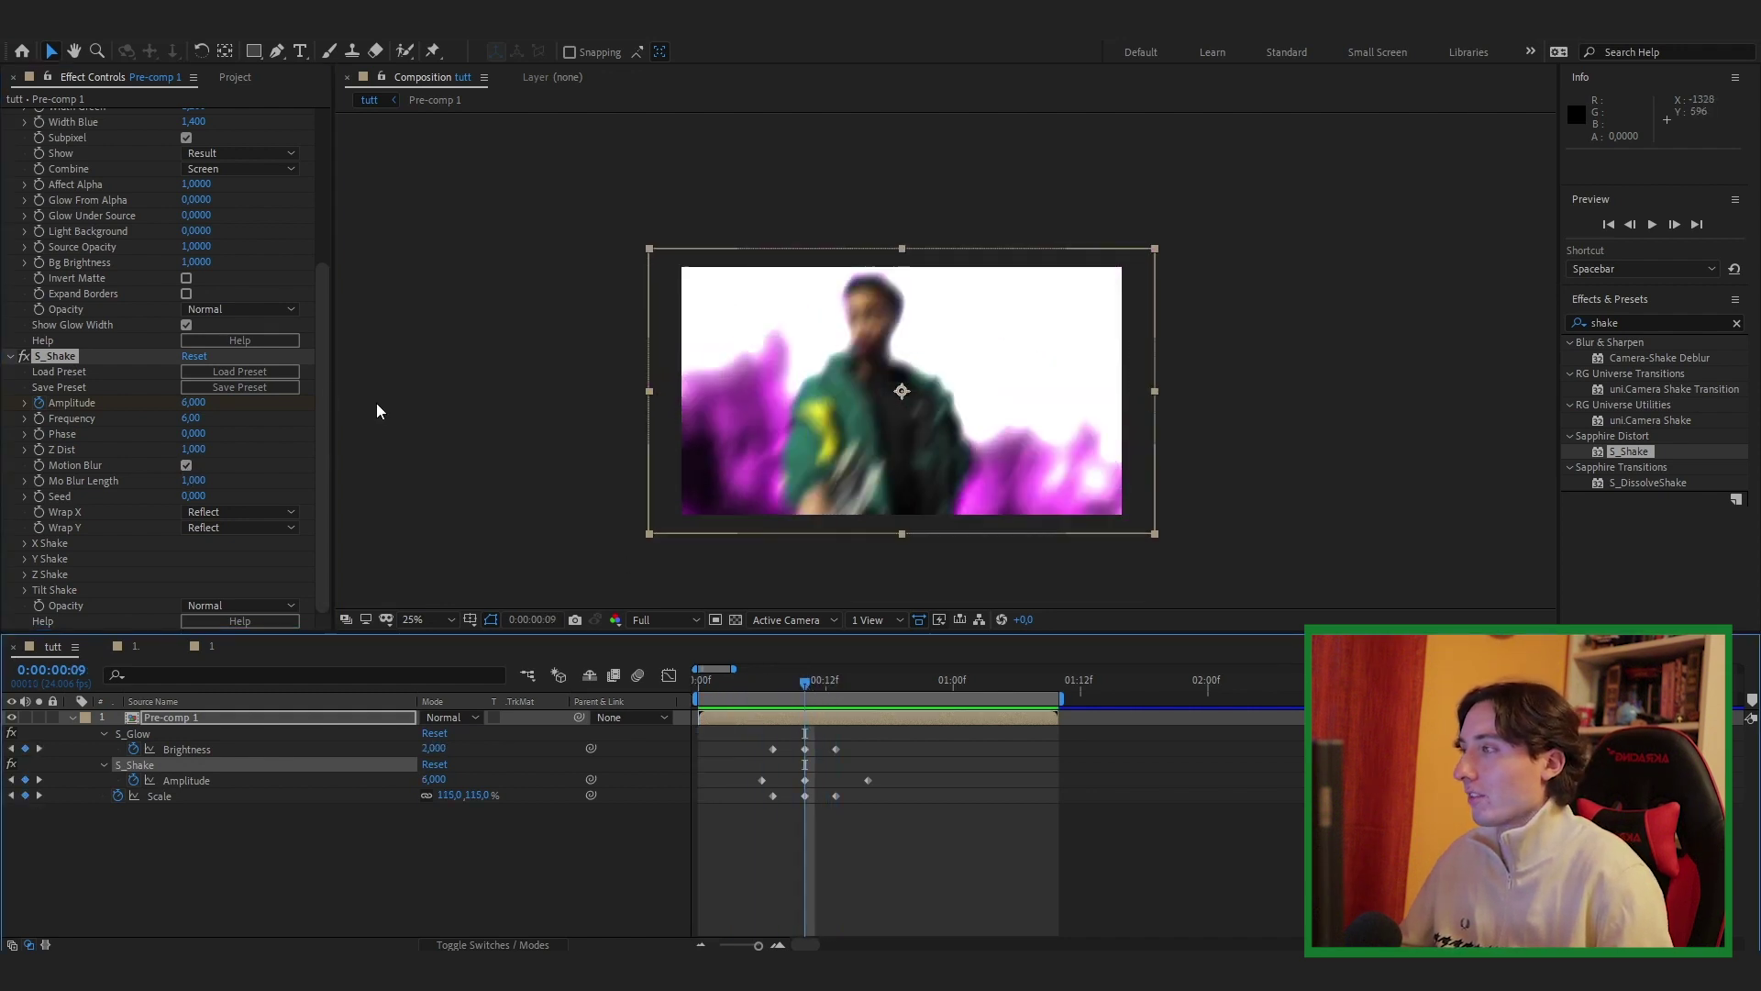
- Increase the S_Glow Brightness keyframe at 0:00:00:09 and check the following frames up to 0:00:00:14
scroll(310, 313, "up", 5)
scroll(275, 217, "up", 1)
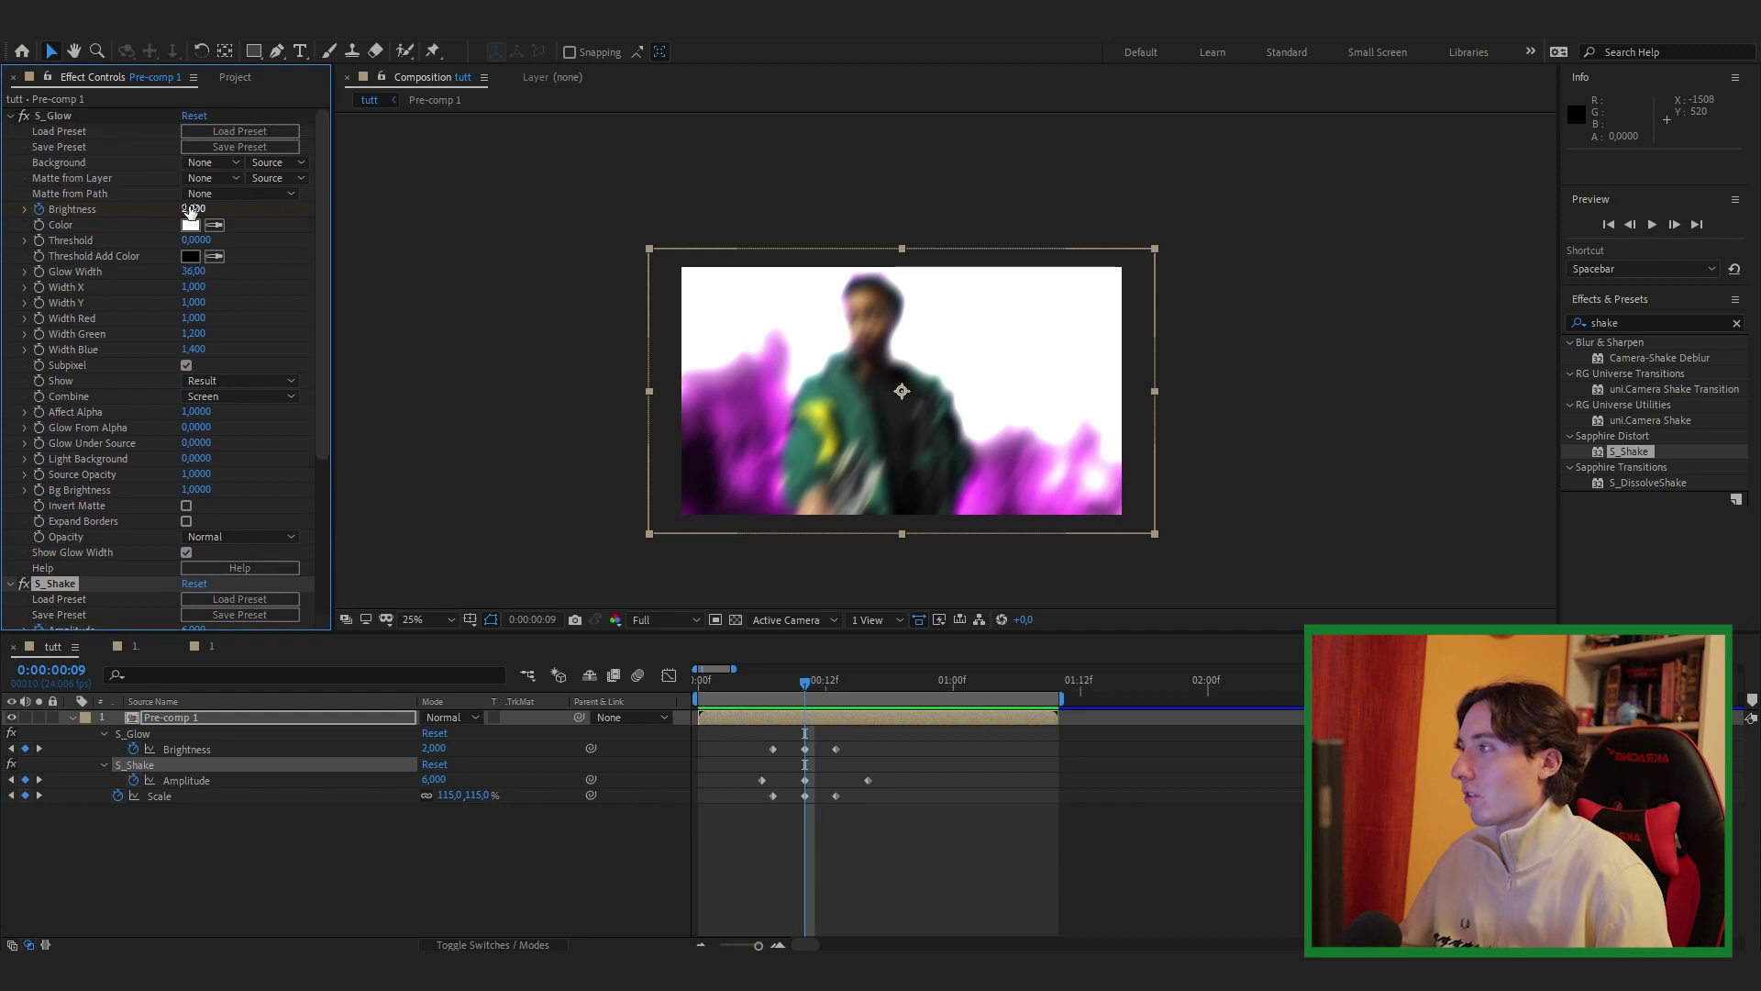
left_click_drag(202, 213, 340, 206)
mouse_move(834, 679)
left_mouse_down()
mouse_move(758, 673)
mouse_move(807, 686)
mouse_move(772, 695)
mouse_move(858, 688)
left_mouse_up()
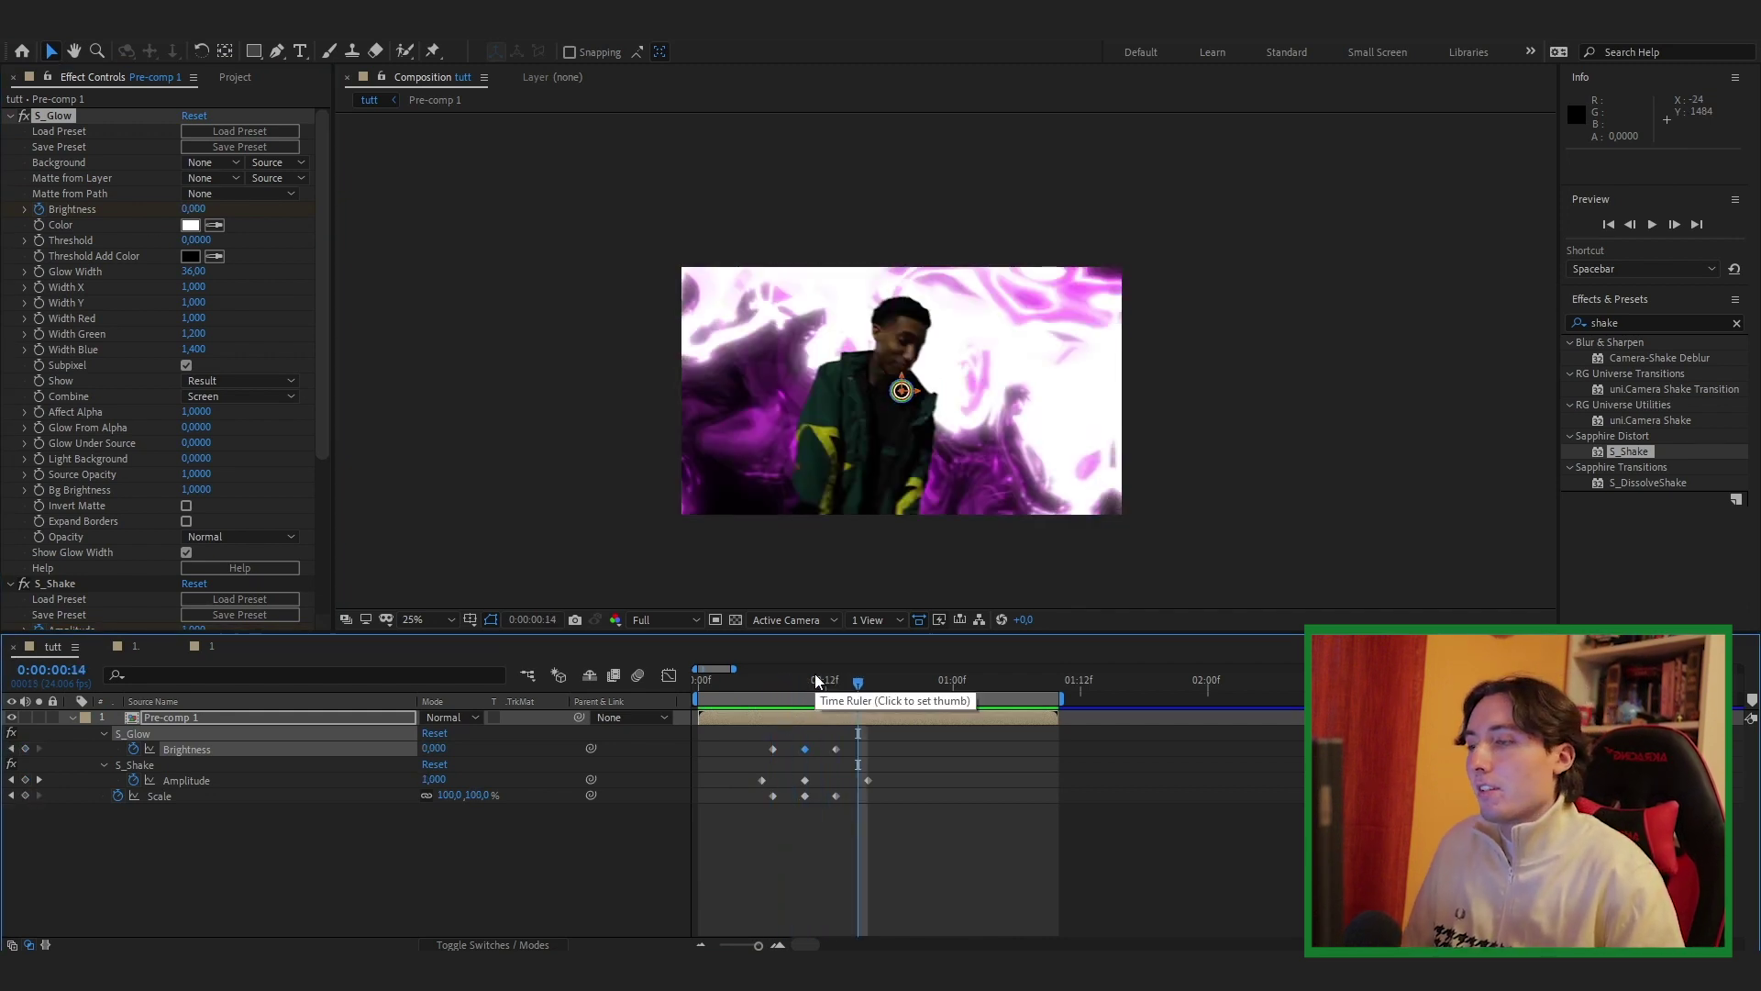